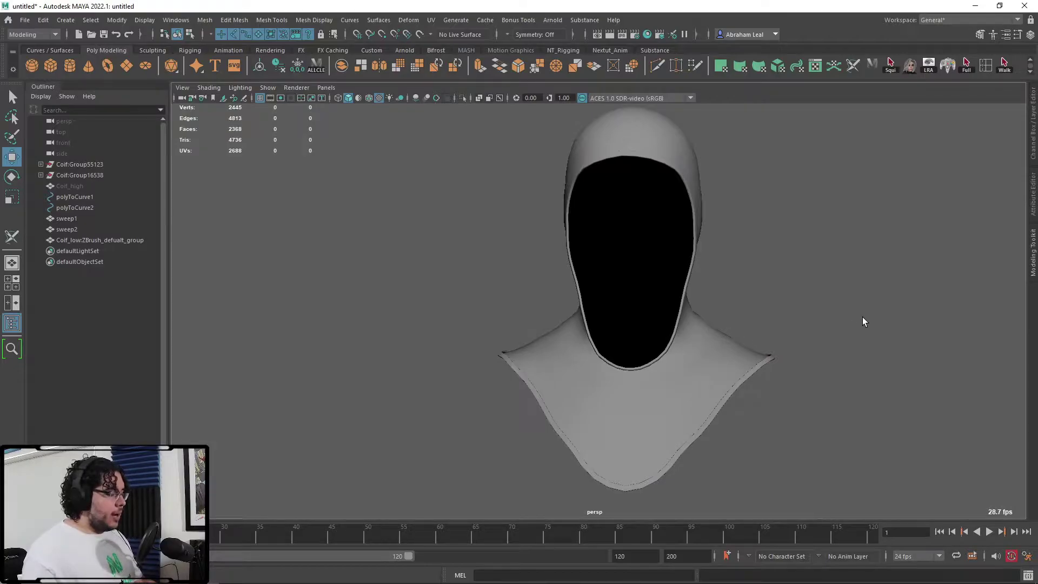
Combine the coif mesh with its two sweep trims, leaving out both curves, and delete the combined mesh's history
alt+drag(854, 322, 822, 349)
alt+middle_drag(823, 350, 830, 352)
alt+right_drag(831, 353, 837, 350)
alt+drag(837, 350, 776, 318)
alt+middle_drag(778, 318, 735, 304)
alt+right_drag(735, 304, 829, 345)
alt+drag(830, 345, 802, 346)
click(696, 187)
shift+click(682, 196)
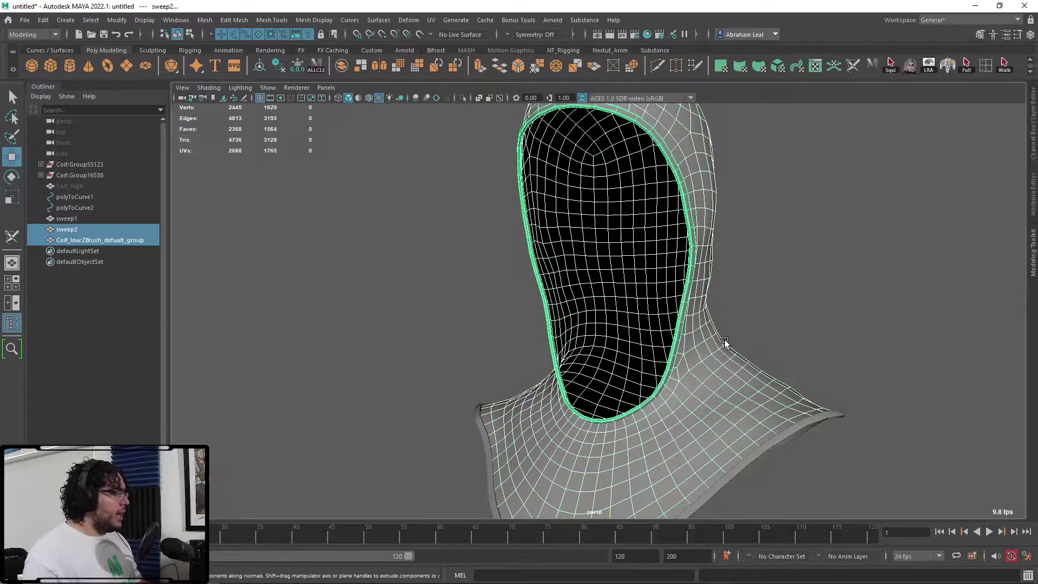
scroll(728, 340, down, 5)
alt+middle_drag(739, 339, 764, 287)
click(764, 288)
drag(764, 287, 591, 517)
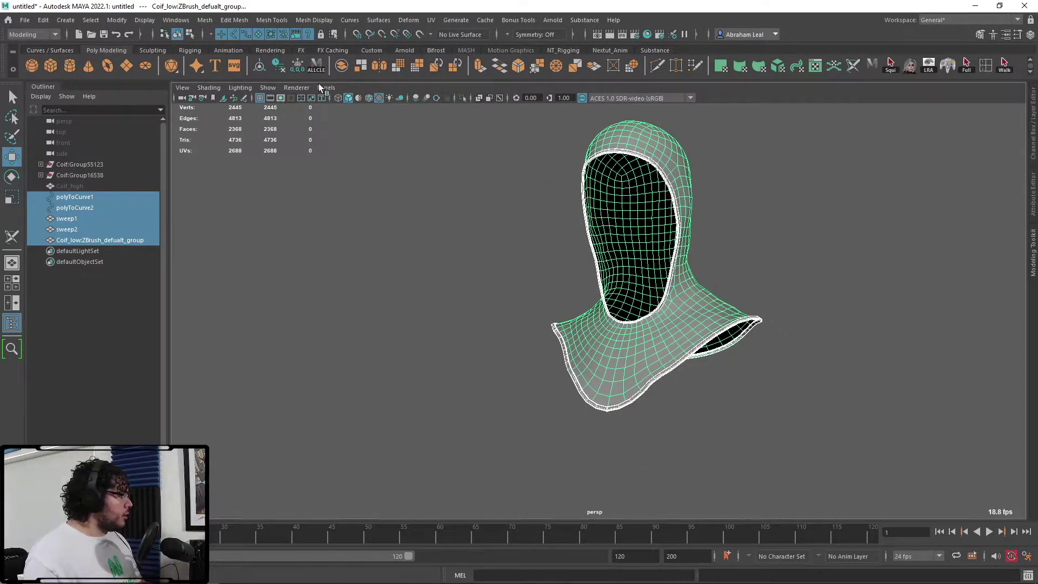
ctrl+click(69, 208)
ctrl+click(75, 199)
click(342, 65)
click(278, 66)
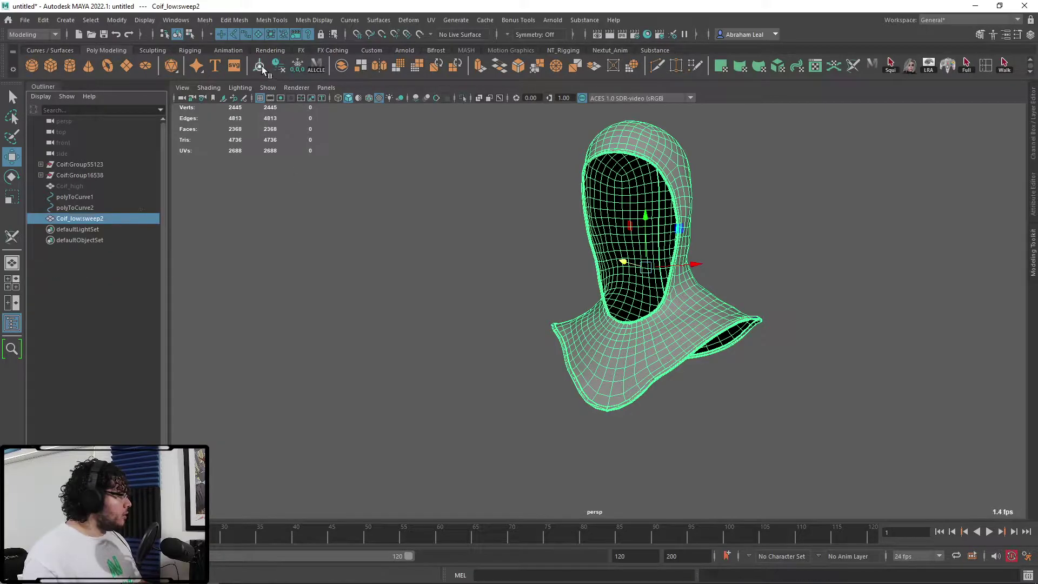
Rename the combined coif mesh as Coif_low
double_click(83, 219)
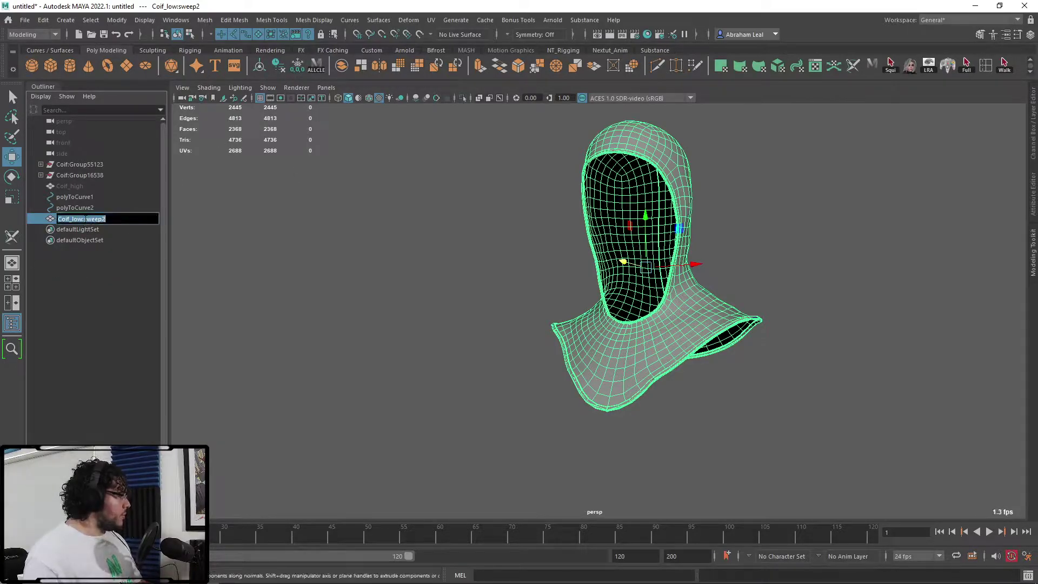
key(Return)
key(c)
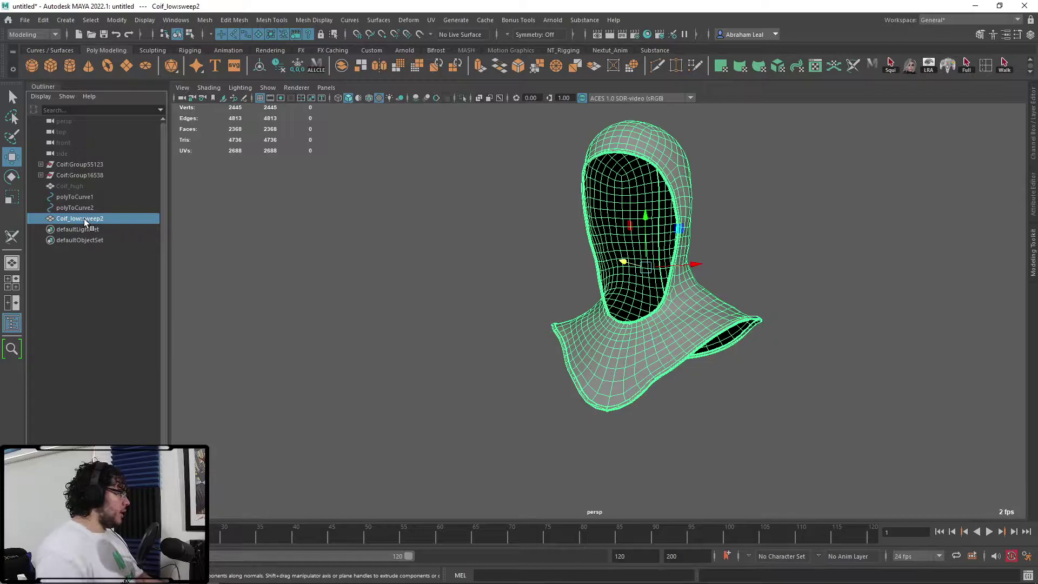
double_click(105, 218)
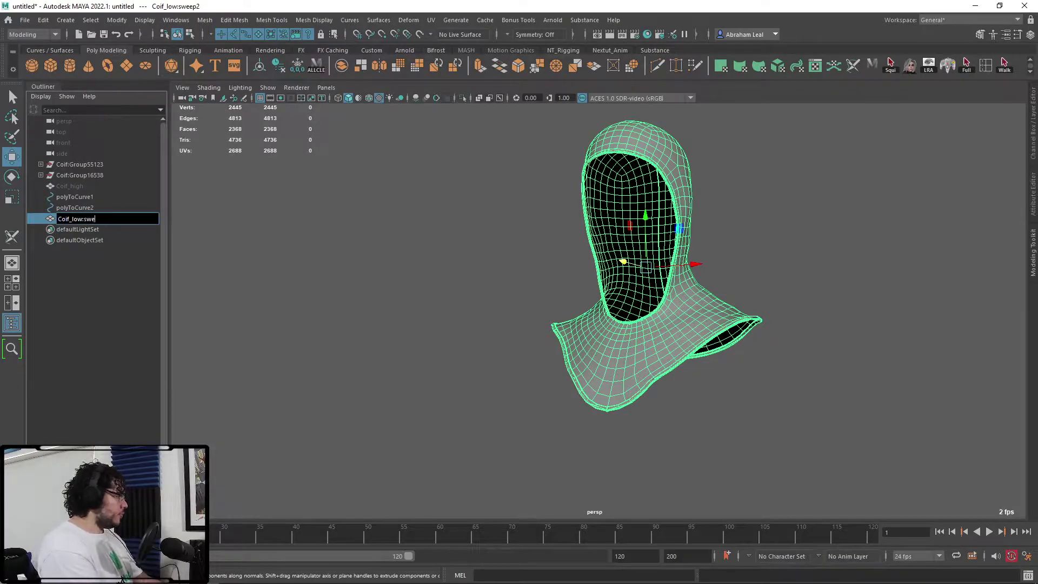
text(Coif_low)
key(Return)
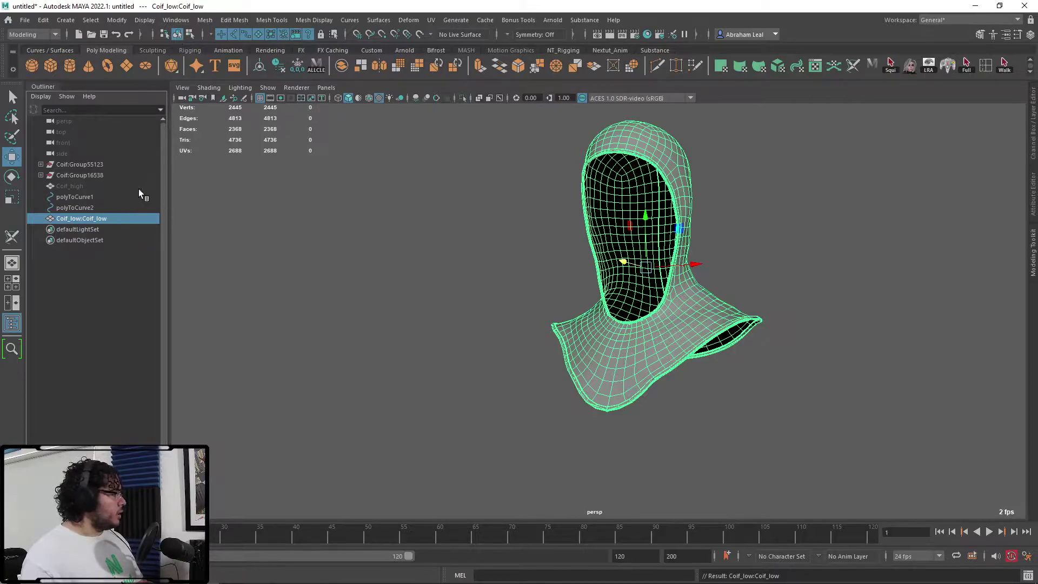
Delete the Coif and Coif_low namespaces in the Namespace Editor, merging their contents with the root
click(176, 20)
mouse_move(230, 73)
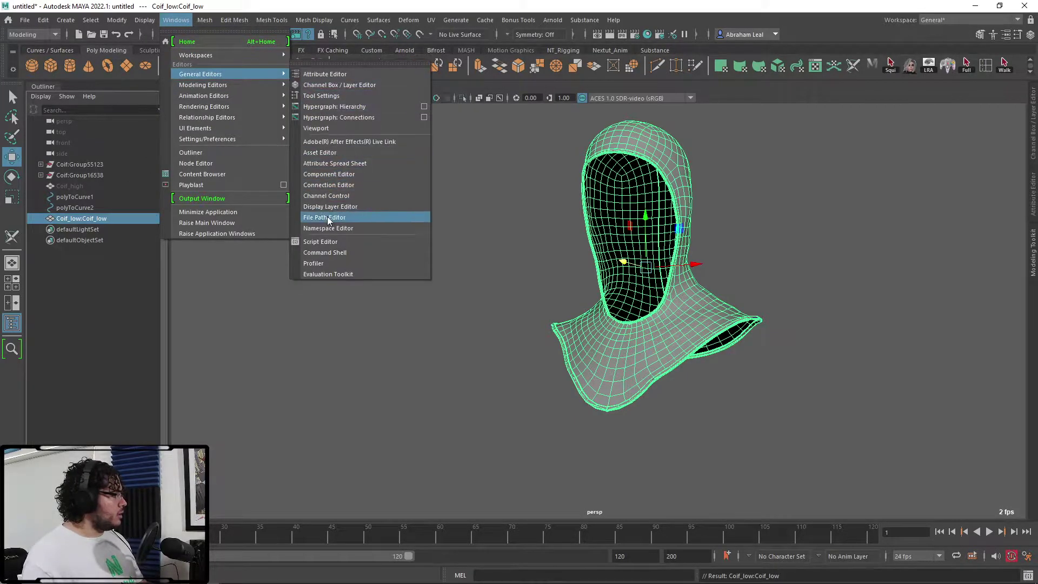
click(329, 228)
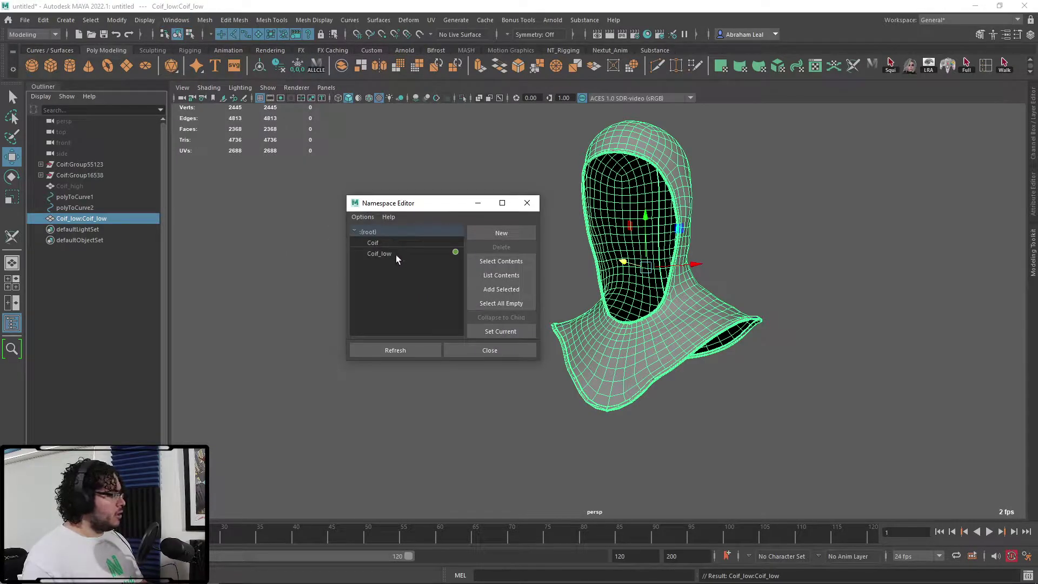
click(398, 245)
shift+click(401, 254)
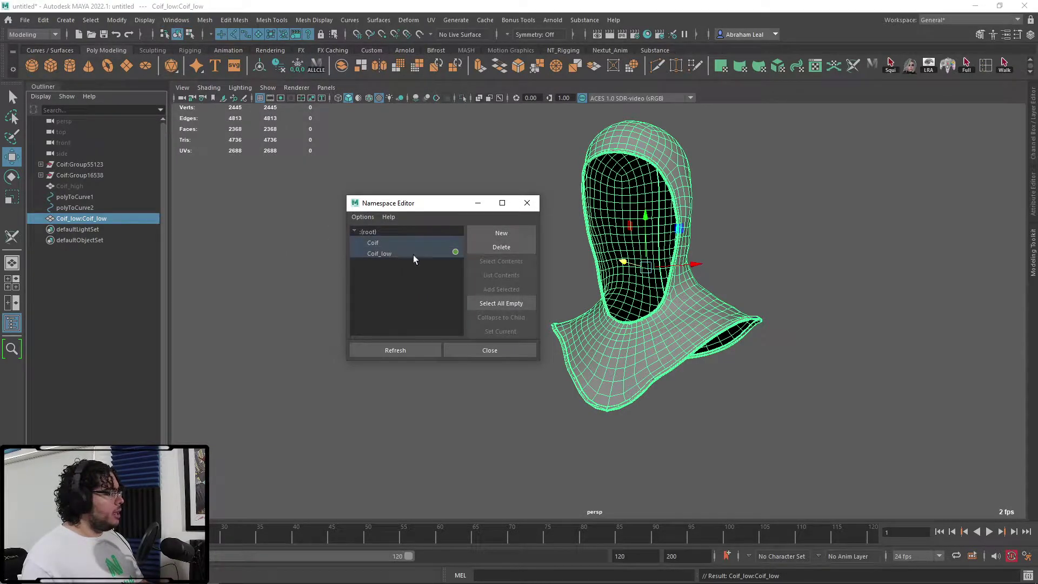
click(514, 247)
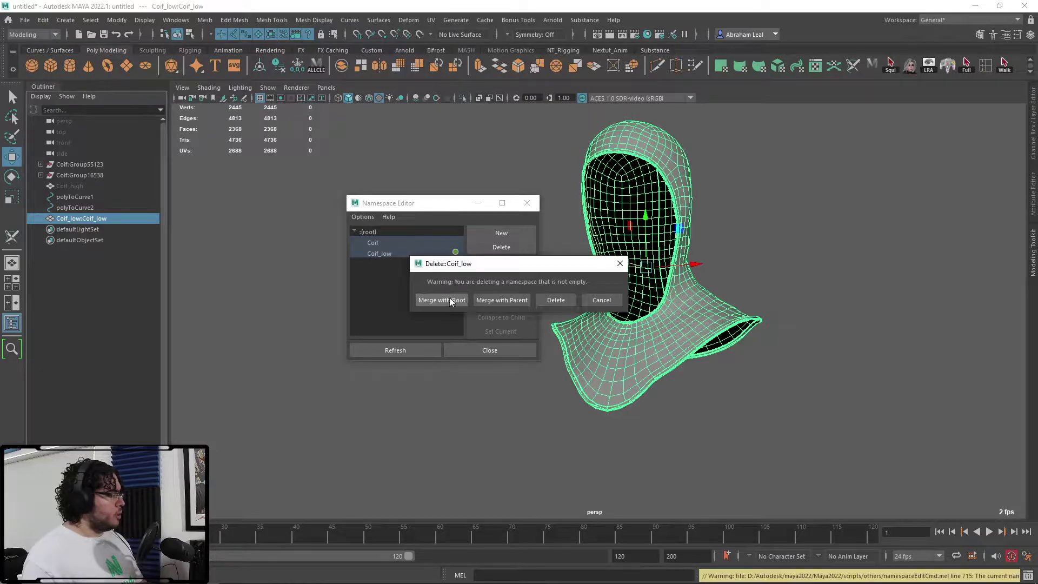
click(451, 301)
click(527, 203)
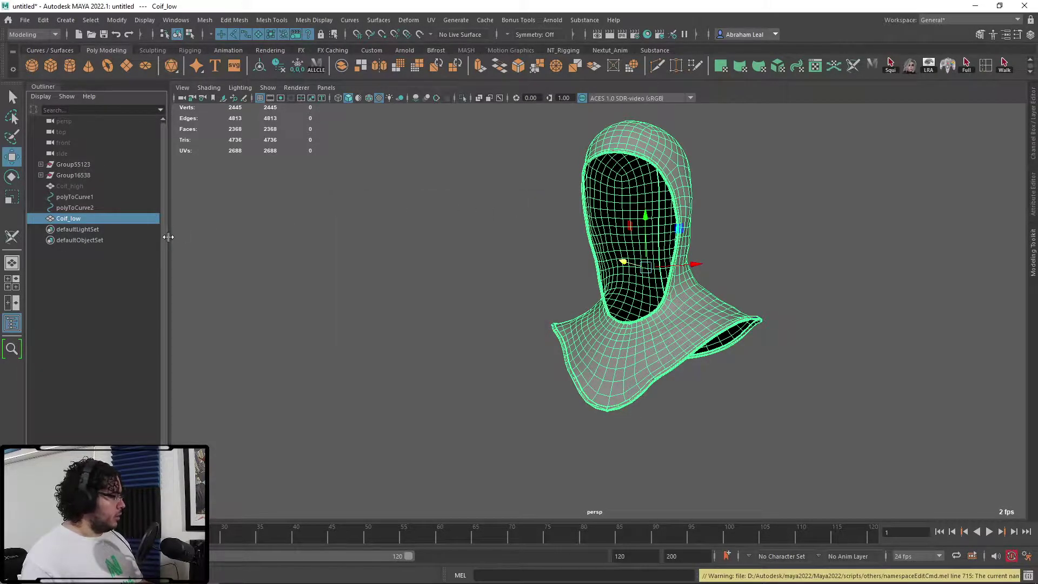
Duplicate the Coif_low mesh and isolate the copy in the viewport
click(89, 185)
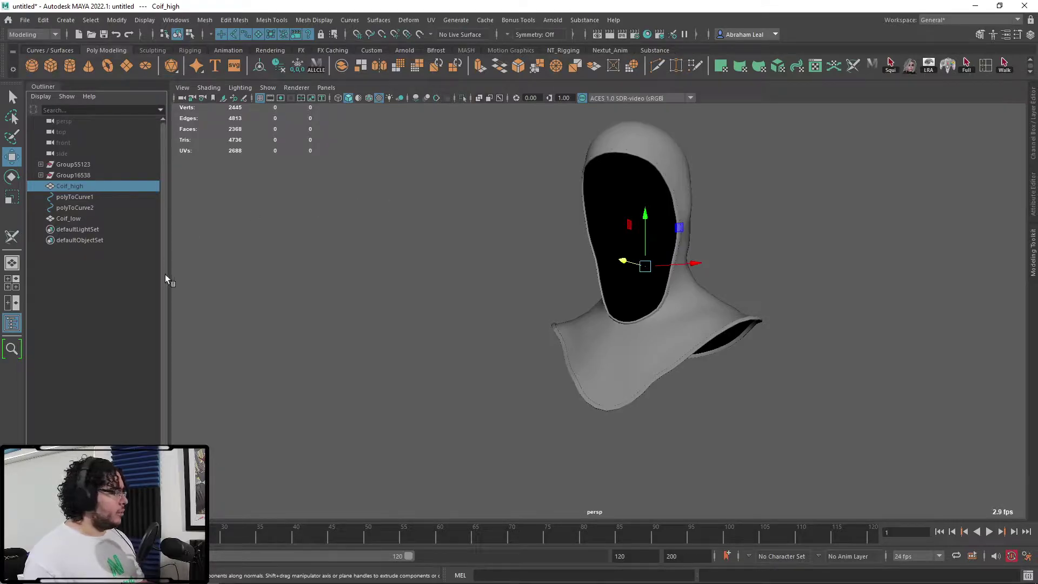
drag(71, 199, 83, 202)
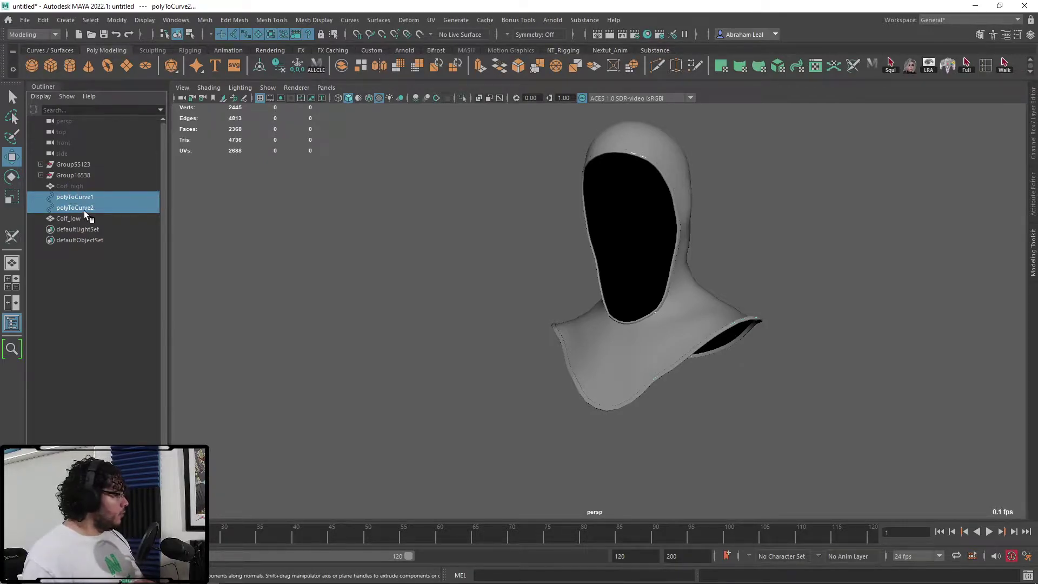
key(f)
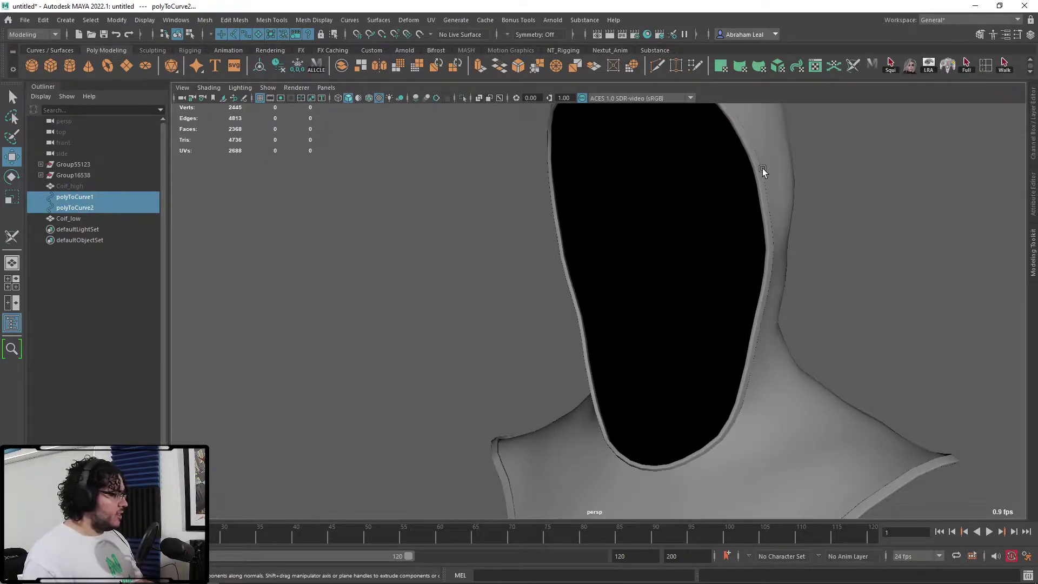
click(714, 213)
alt+drag(714, 213, 603, 284)
key(ctrl+d)
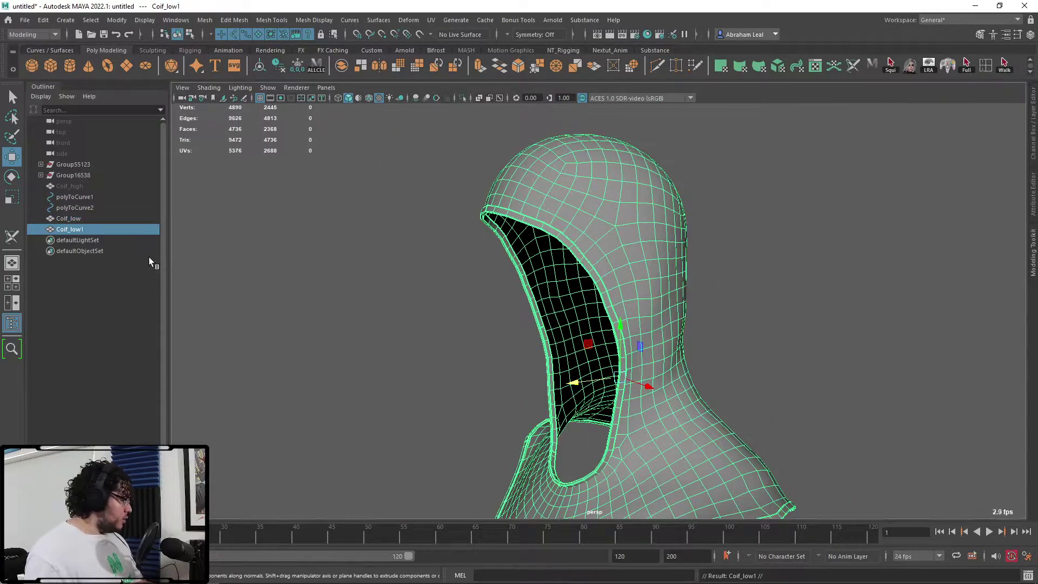
click(462, 98)
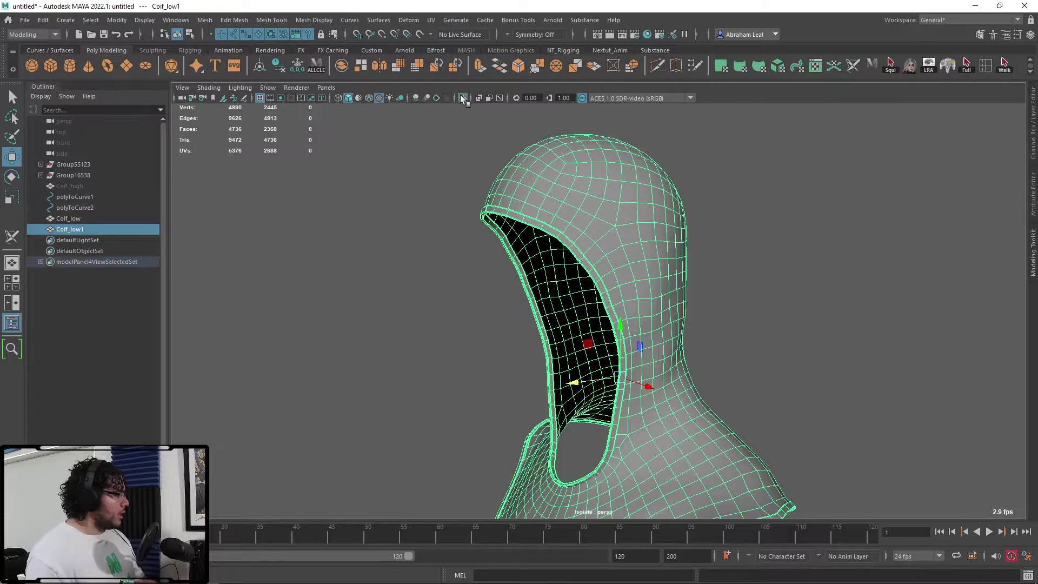
Delete the main hood faces from the duplicate, keeping only the trims around the face opening and lower hem
scroll(579, 191, up, 3)
key(F11)
double_click(601, 199)
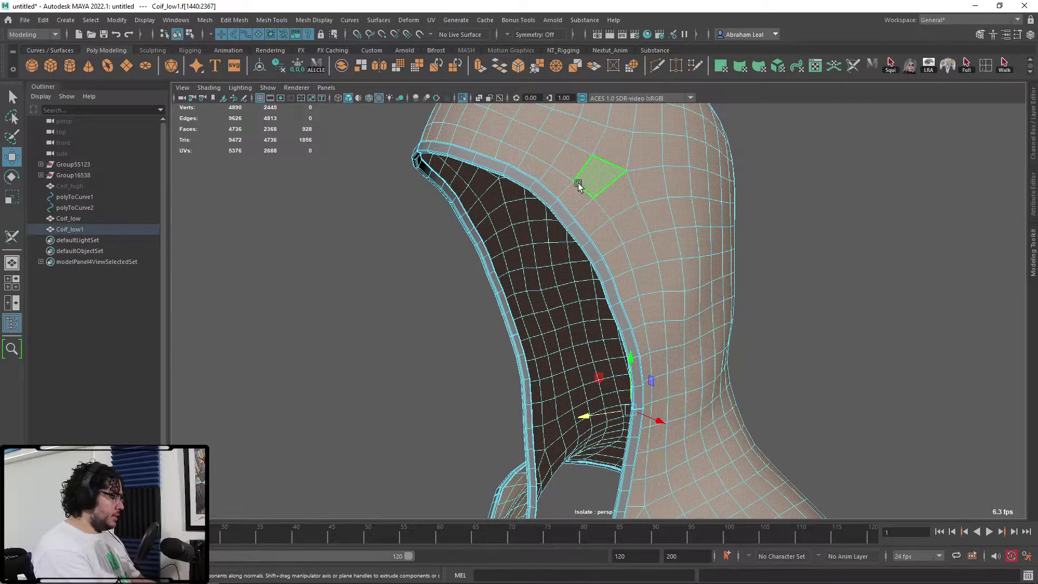
key(Delete)
right_drag(570, 207, 582, 198)
click(552, 196)
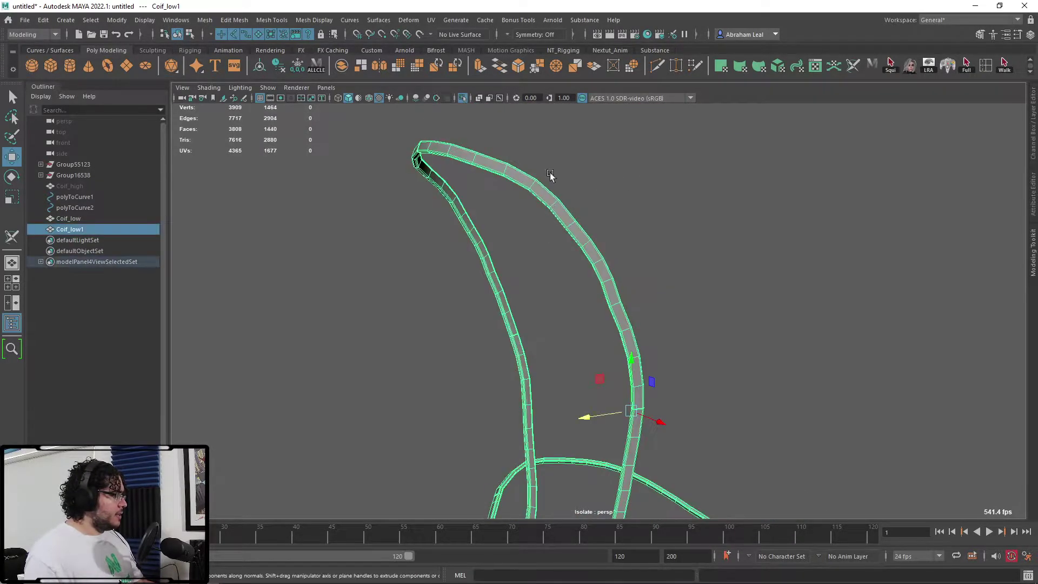
Smooth the remaining trim geometry twice with one division each time
click(204, 21)
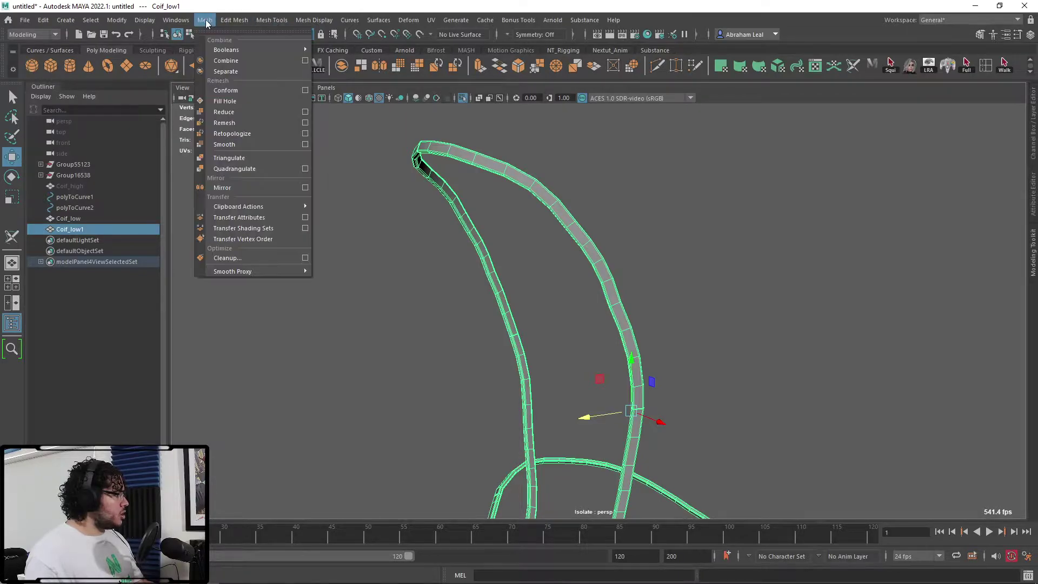
click(240, 147)
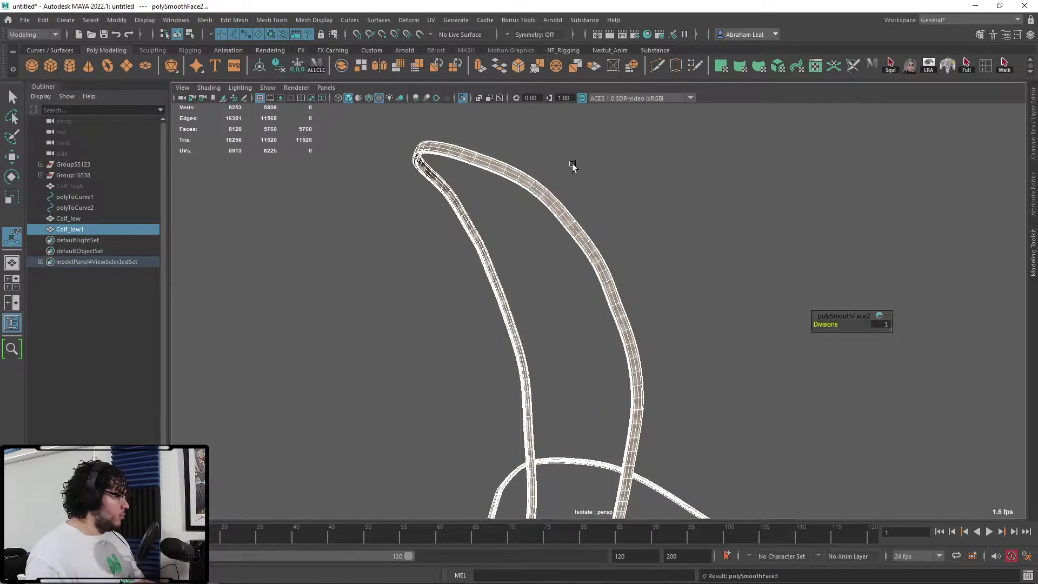
alt+drag(602, 216, 635, 227)
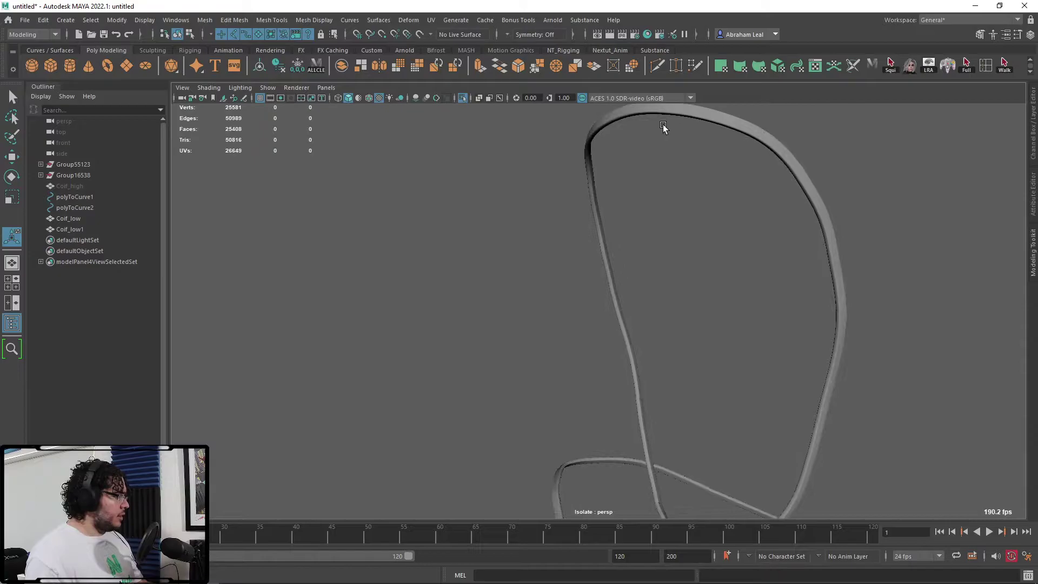
Combine the smoothed trims, Coif_low1, with the hidden Coif_high mesh
click(108, 229)
ctrl+click(108, 185)
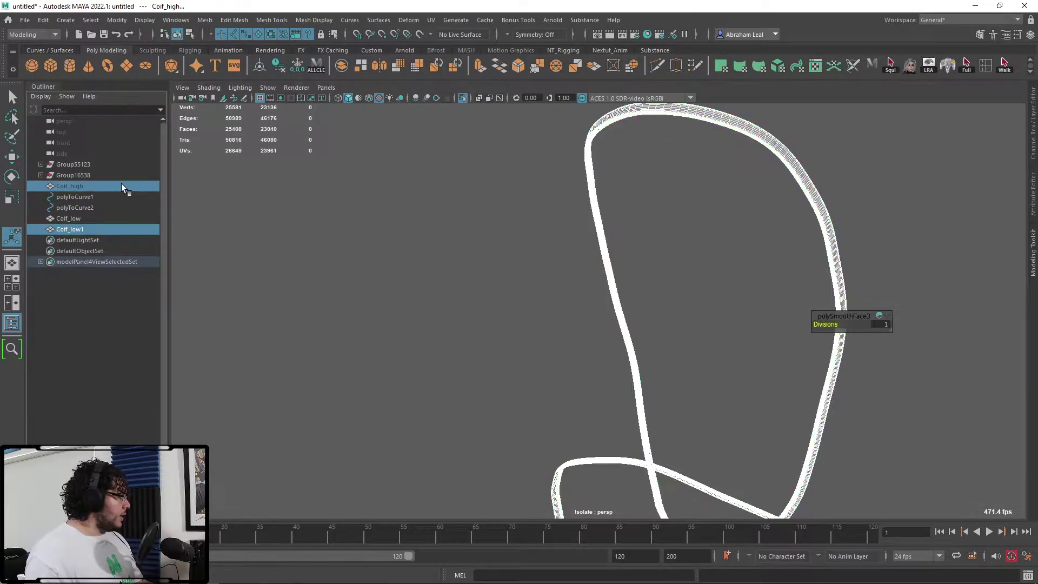
click(342, 68)
scroll(616, 213, down, 3)
alt+drag(621, 216, 682, 241)
click(469, 244)
click(684, 242)
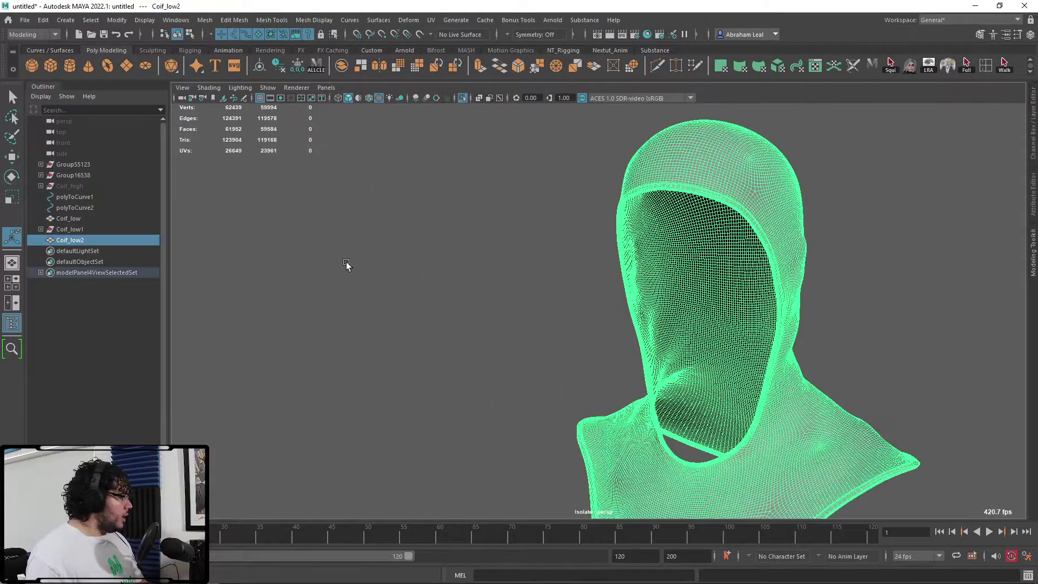
Rename the newly combined high-resolution mesh as Coif_high
double_click(88, 240)
key(Right)
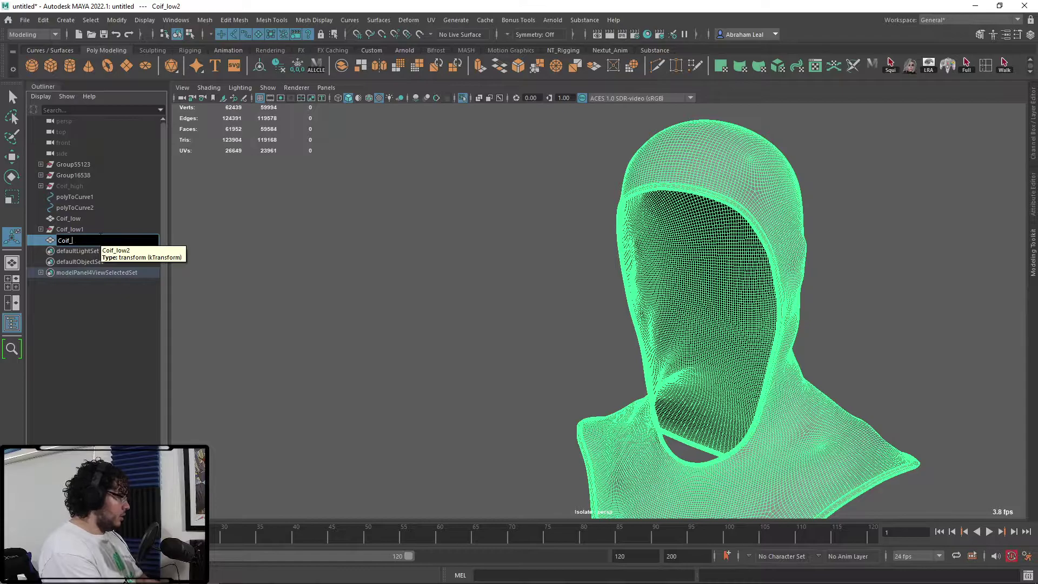
text(high)
key(Return)
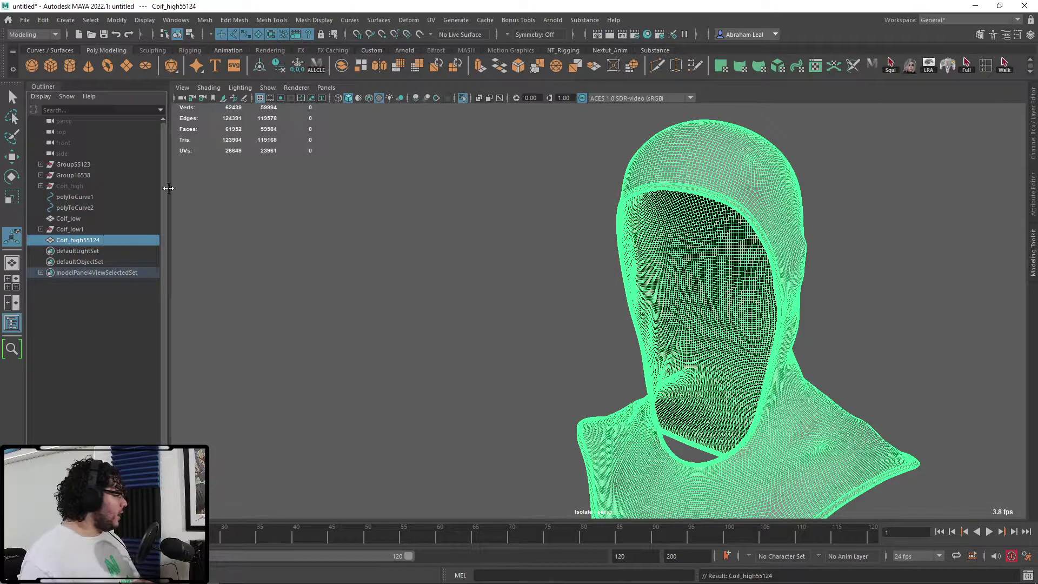
Try to delete Group55123, Group16538, the old Coif_high node and both polyToCurve curves, and undo the deletion
drag(77, 167, 80, 201)
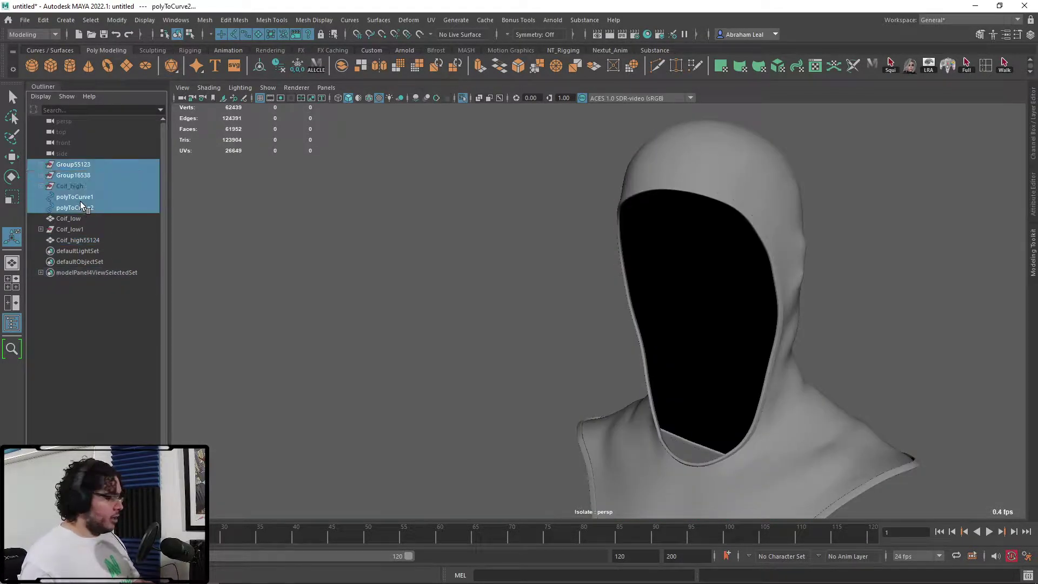
key(Delete)
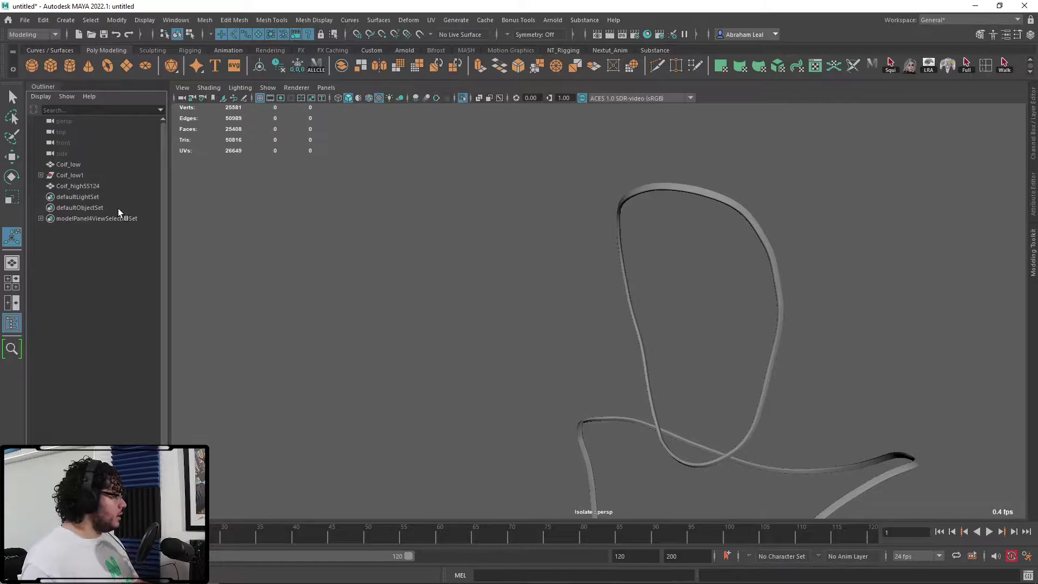
key(ctrl+z)
key(ctrl+z)
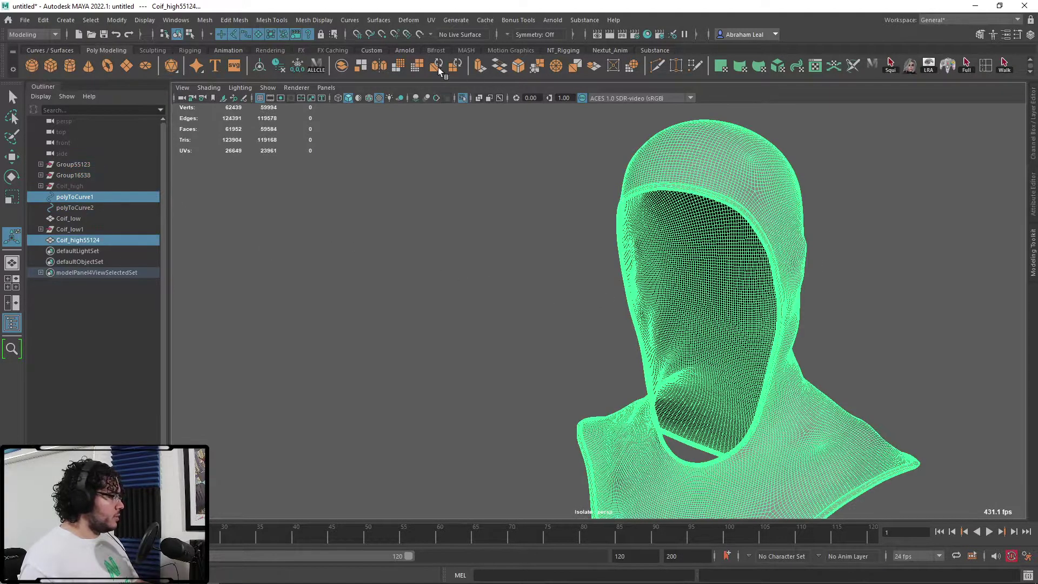
Delete the history of the combined high-resolution mesh and remove the curves polyToCurve1 and polyToCurve2
click(280, 67)
click(447, 247)
click(91, 165)
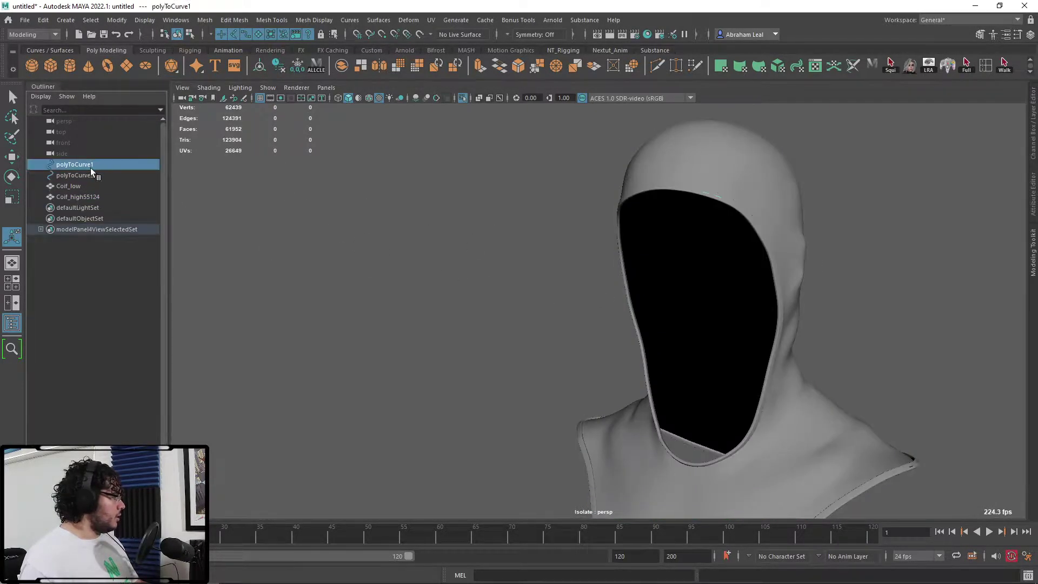
shift+click(76, 175)
key(Delete)
Remove the numeric suffix from the high-resolution mesh's name so it is called Coif_high
double_click(105, 177)
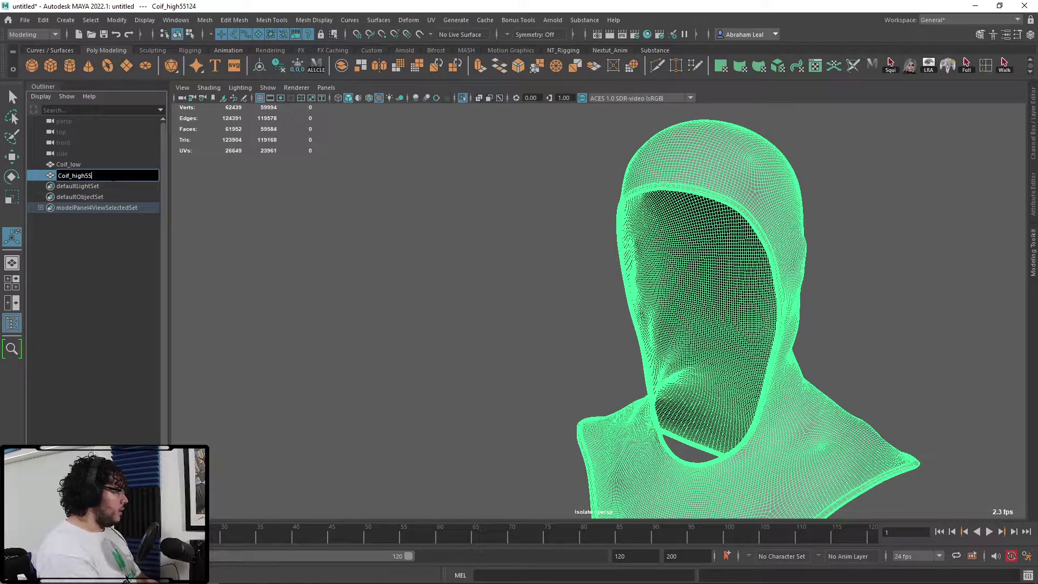
text(h)
key(Return)
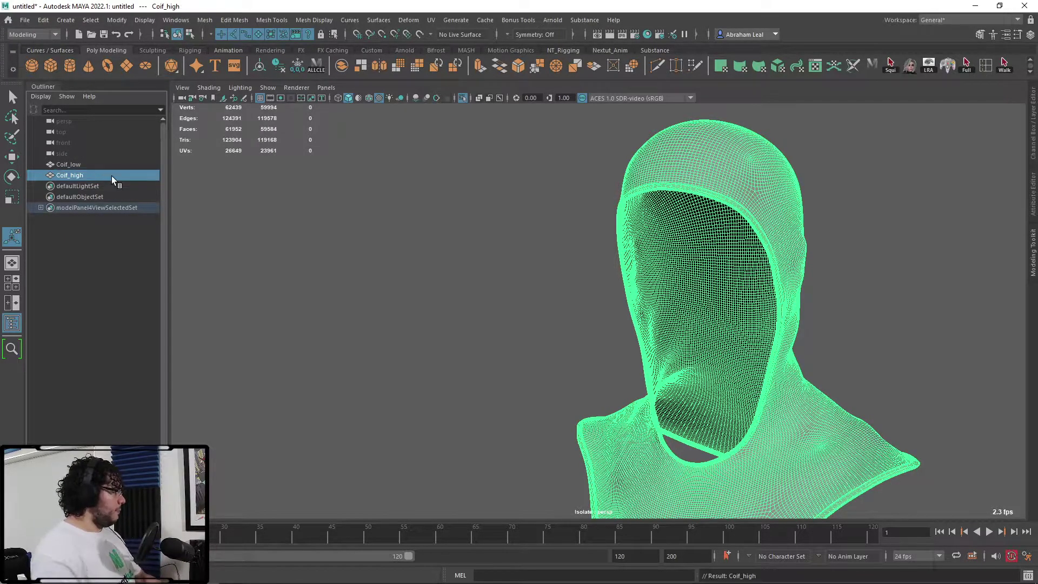
Export the Coif_low mesh as an FBX named ChainMailCoif into the project's assets/ChainmailCoif folder
click(212, 213)
click(63, 164)
click(25, 19)
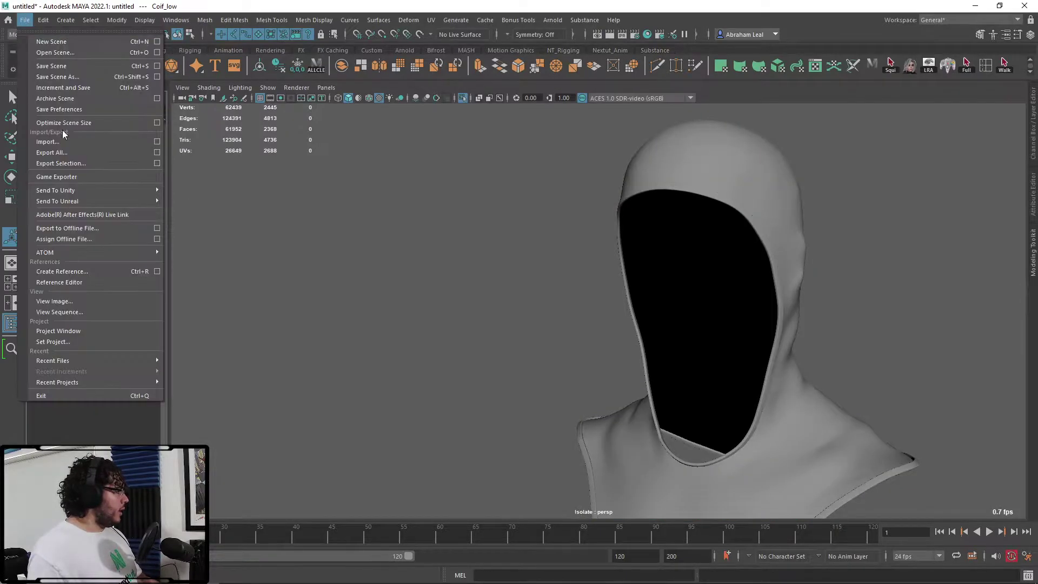
click(78, 162)
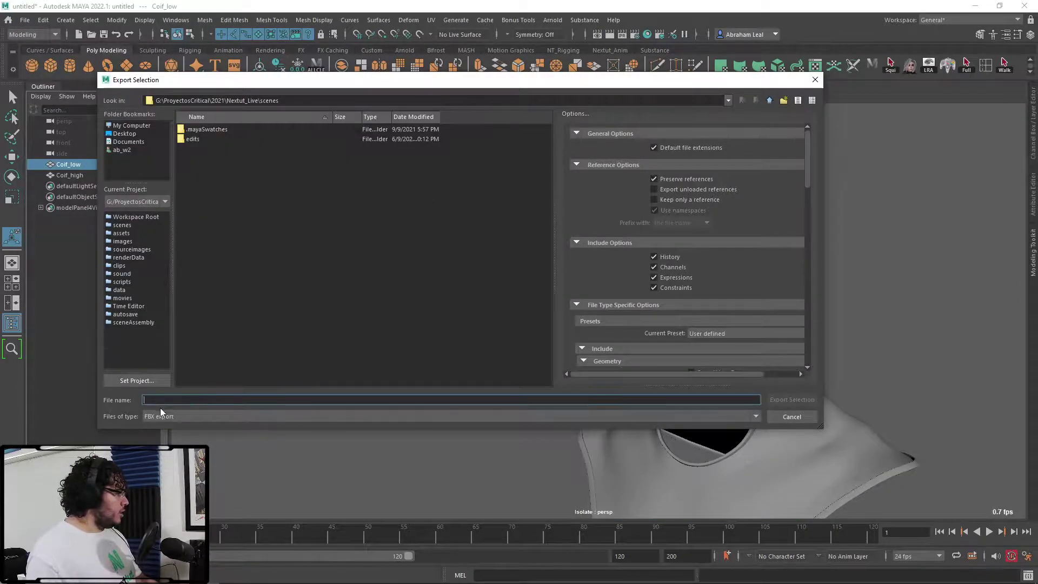
click(121, 233)
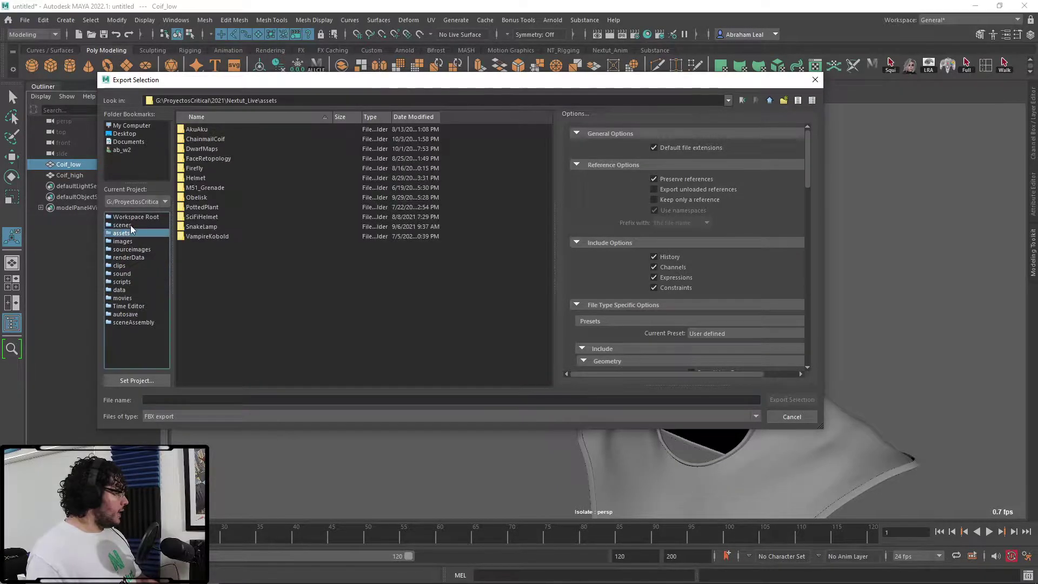
double_click(210, 139)
click(196, 397)
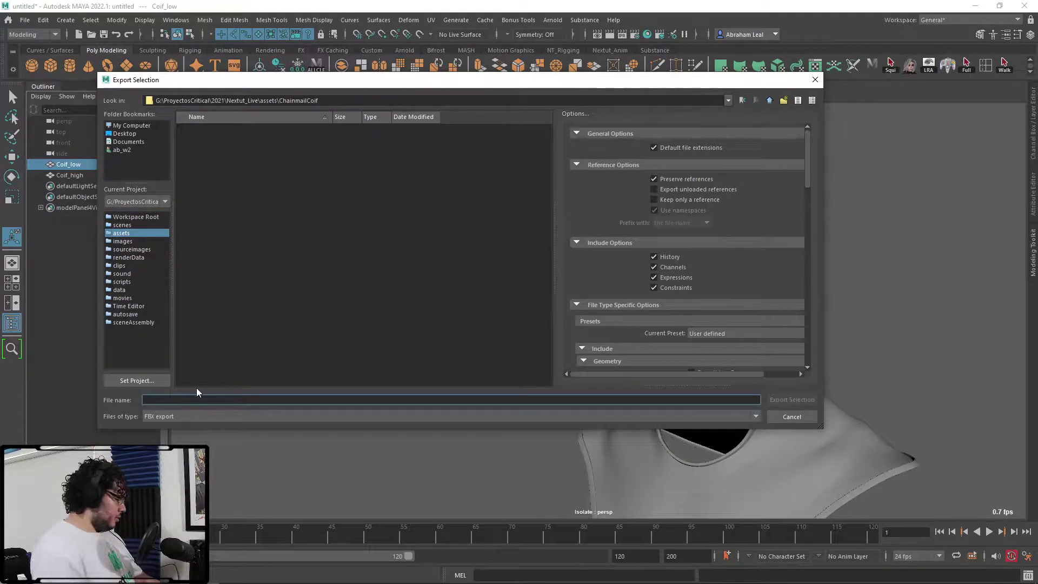
text(ChainMailCoif)
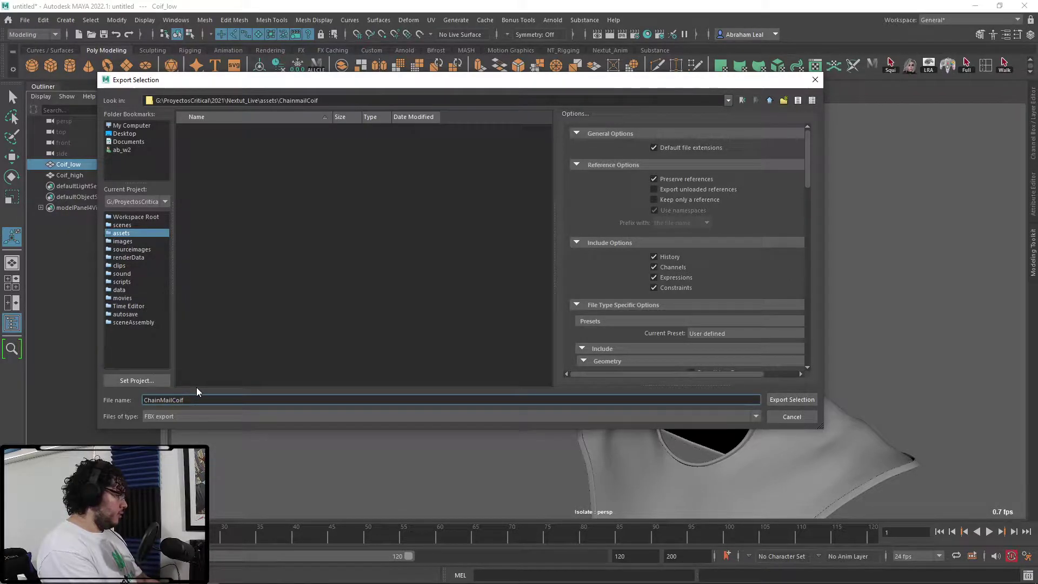
key(Return)
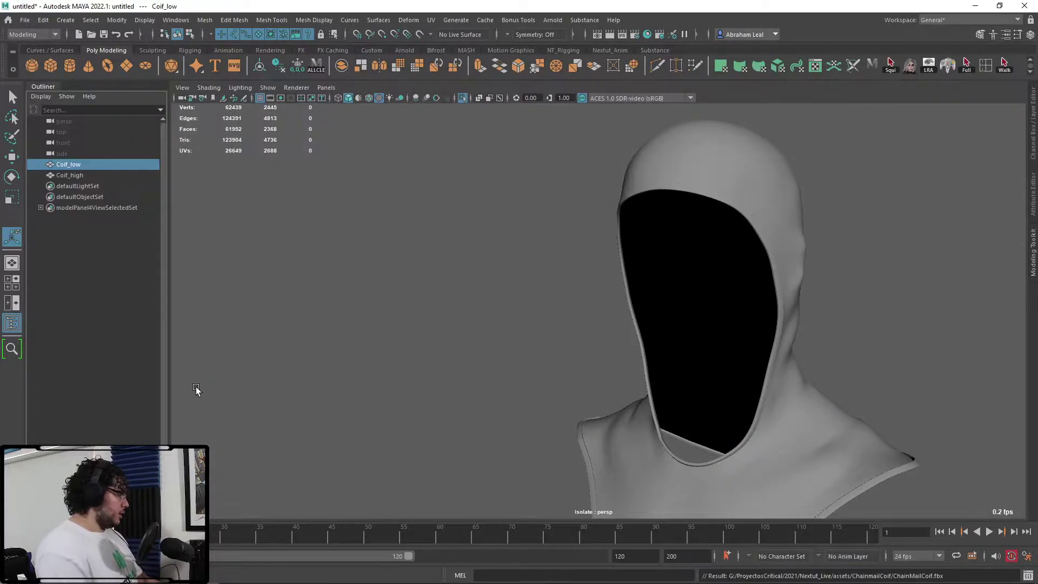
Export the Coif_high mesh as an FBX named ChainMailCoif_high into the same ChainmailCoif folder
click(72, 176)
text(g)
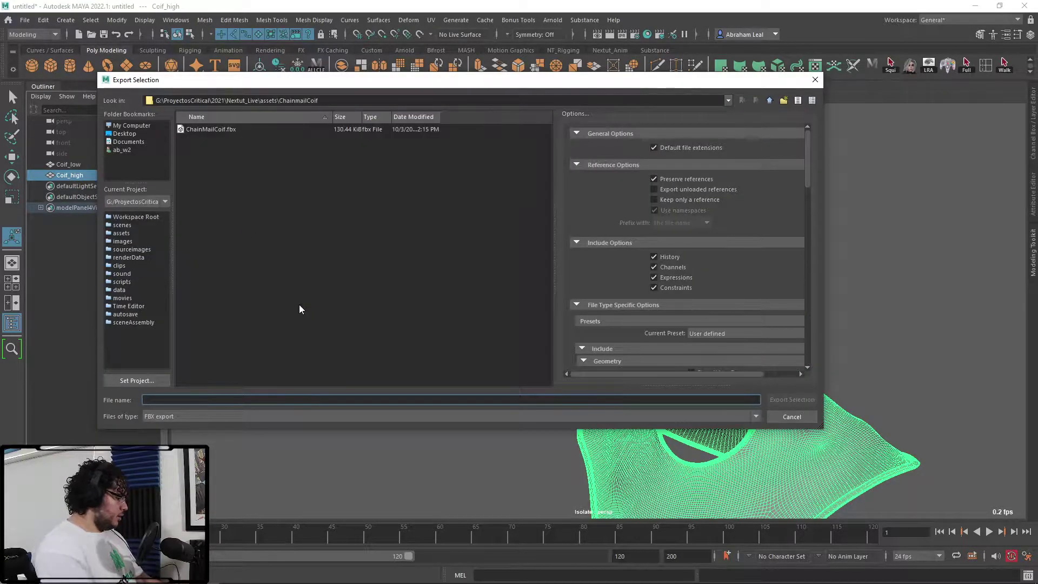
text(cHa)
text(ainMailCoi)
text(f_)
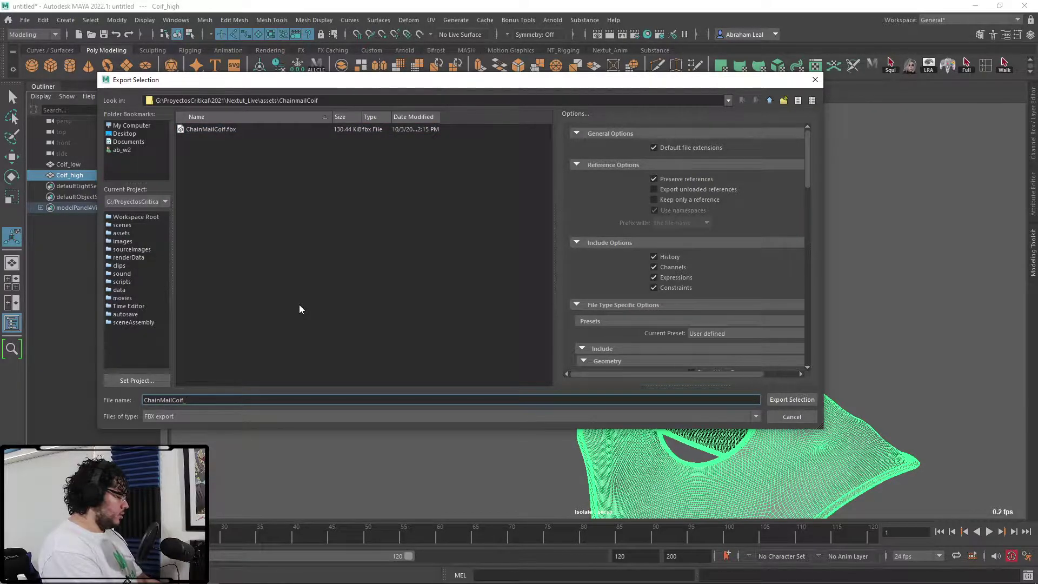
text(high)
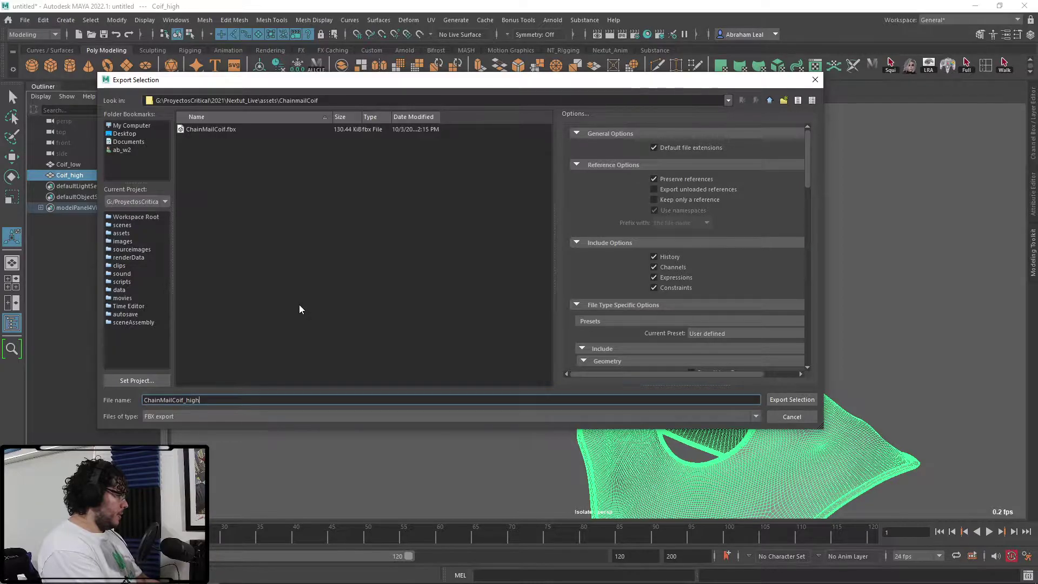
key(Return)
Launch Adobe Substance 3D Painter from the system search
key(super)
text(suib)
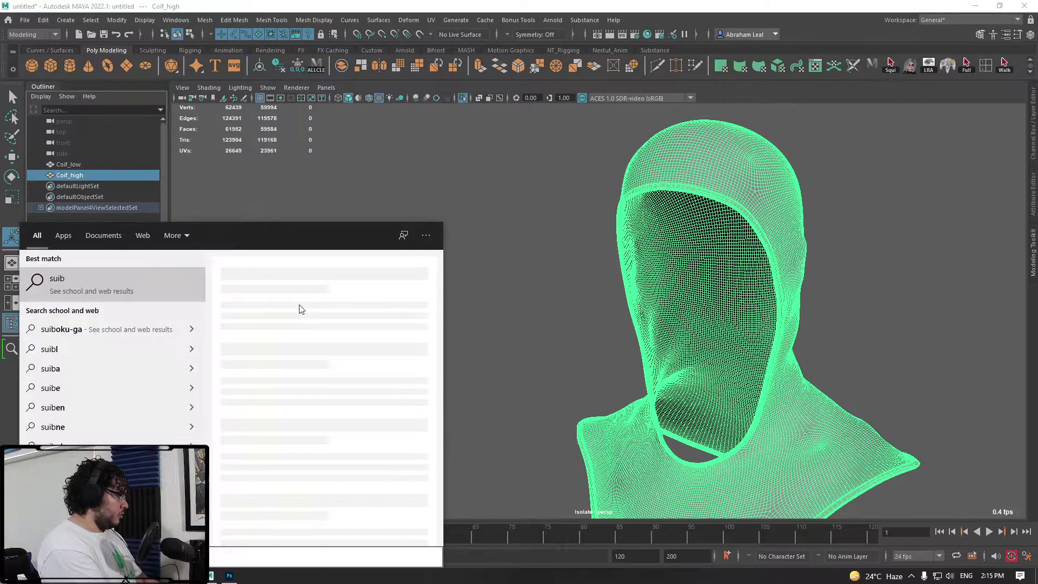
key(BackSpace)
key(BackSpace)
text(b)
key(Return)
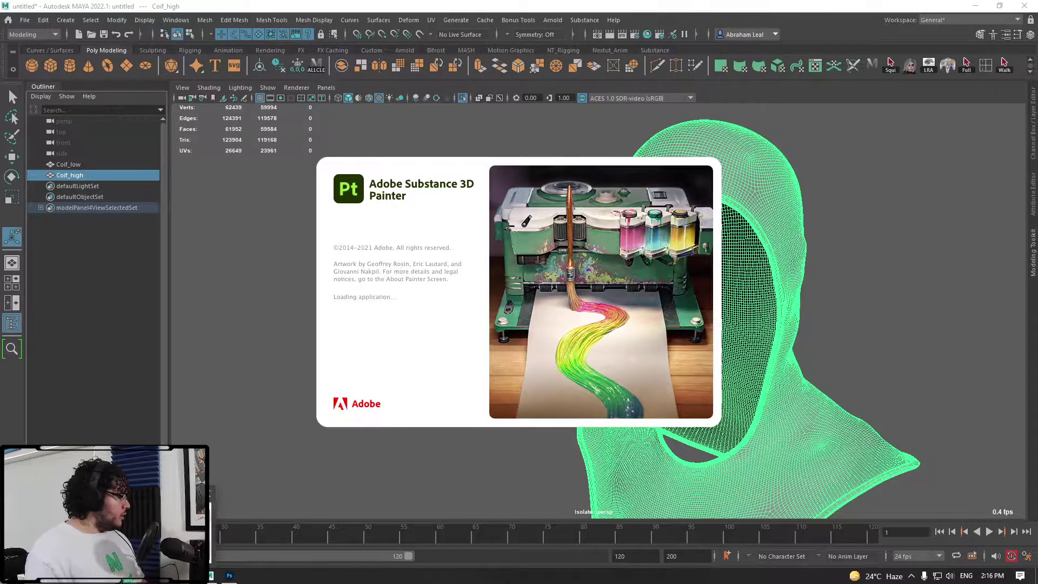
Switch to Chrome, search the web for "substance share" in a new tab, and open the Substance 3D Community Assets site
click(154, 576)
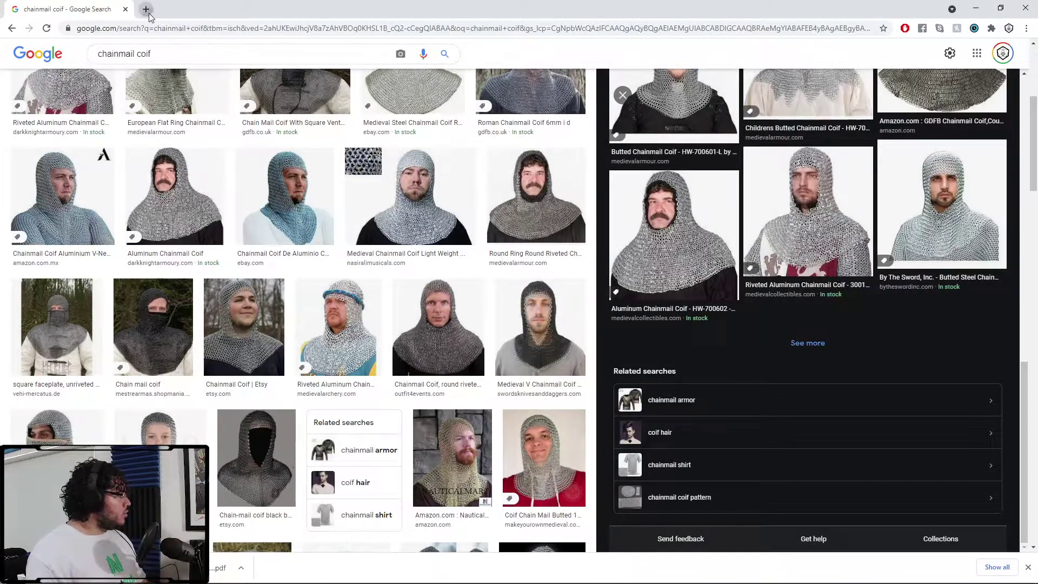
click(144, 9)
text(substance share)
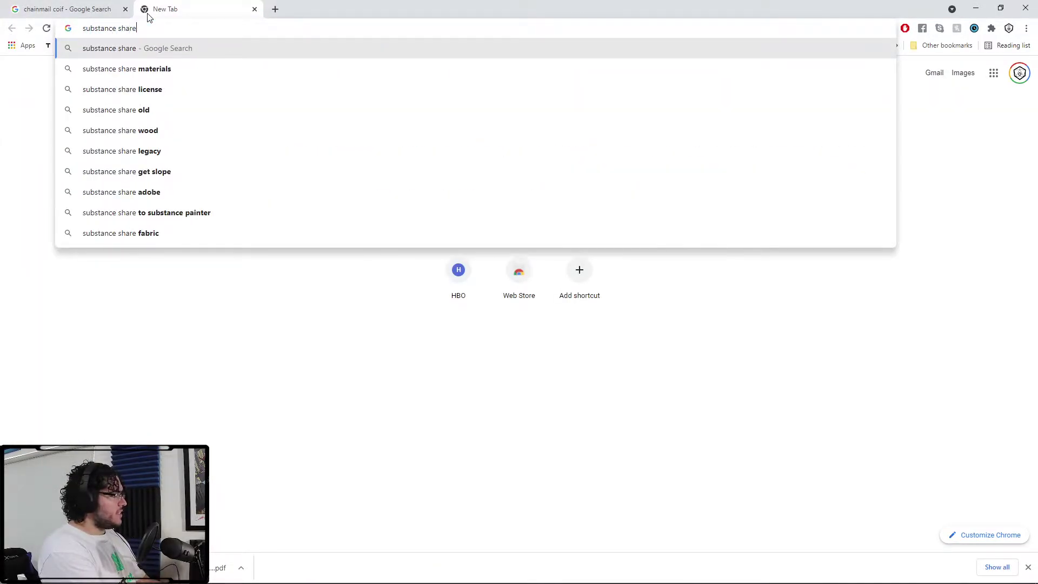
key(Return)
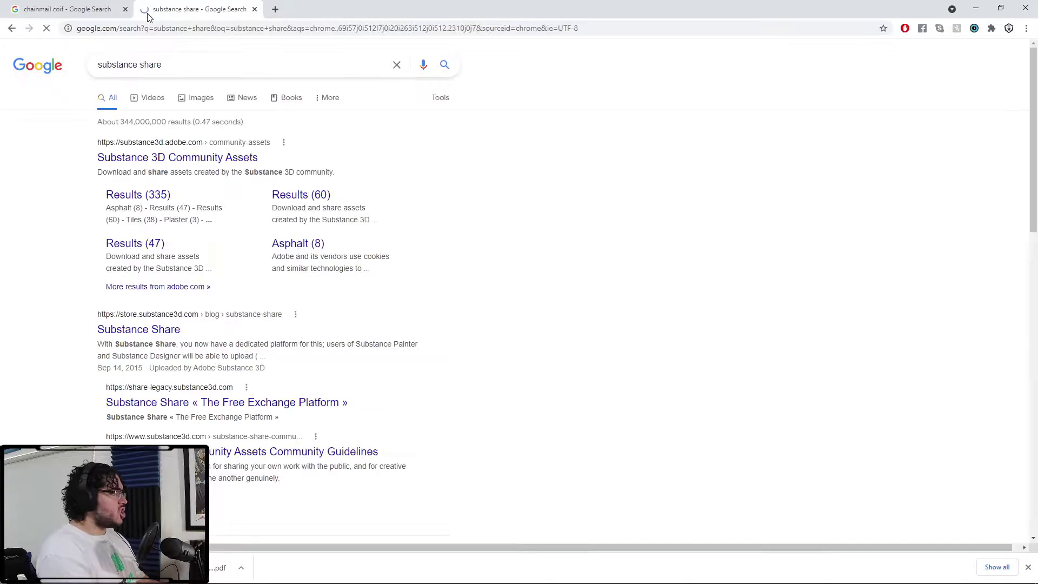
click(198, 161)
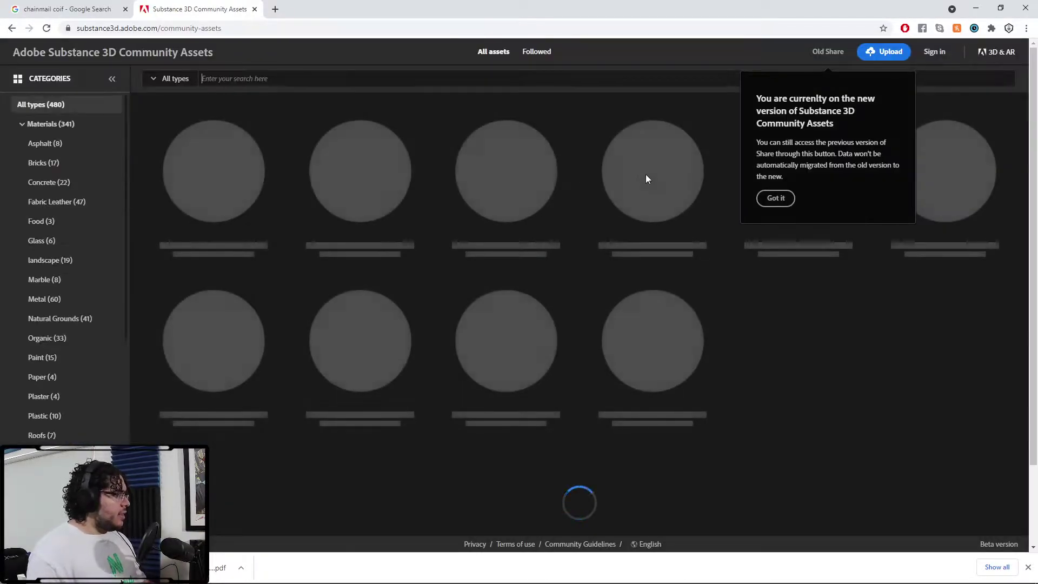
Search the community assets for "chainmail" and open the Chainmail Substance 001 material page
click(591, 77)
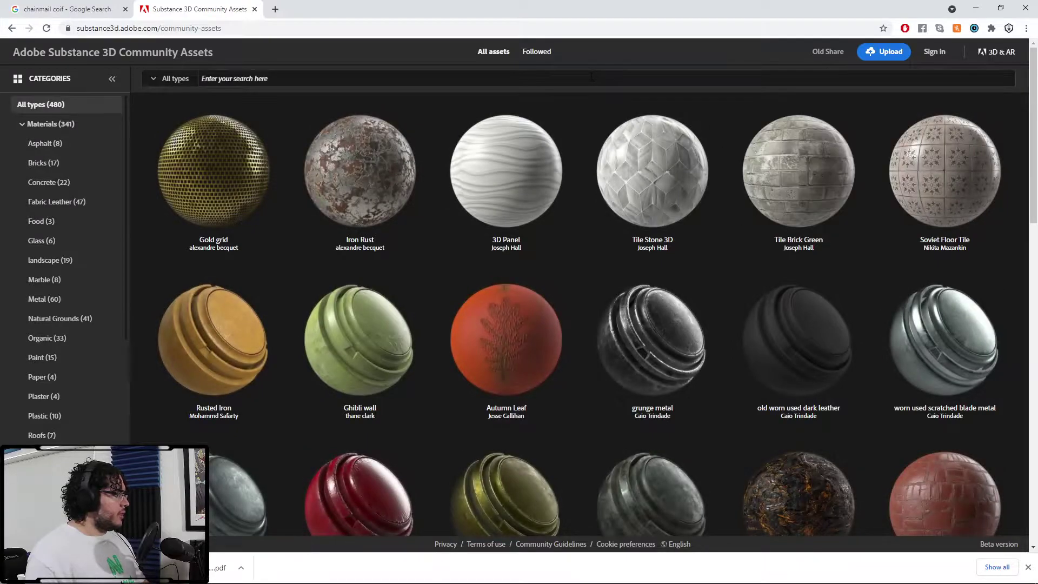
text(chainmail)
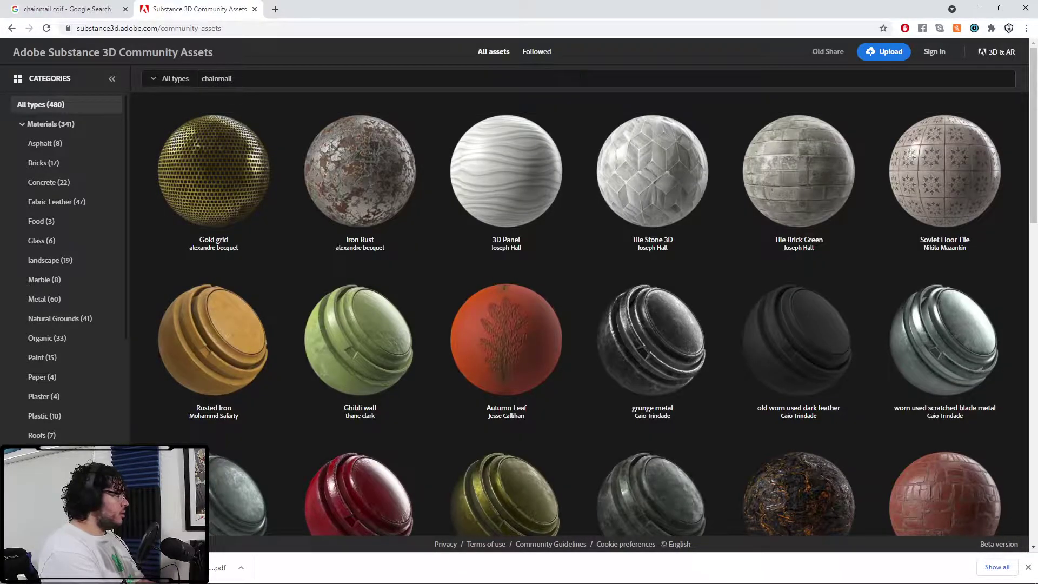
key(Return)
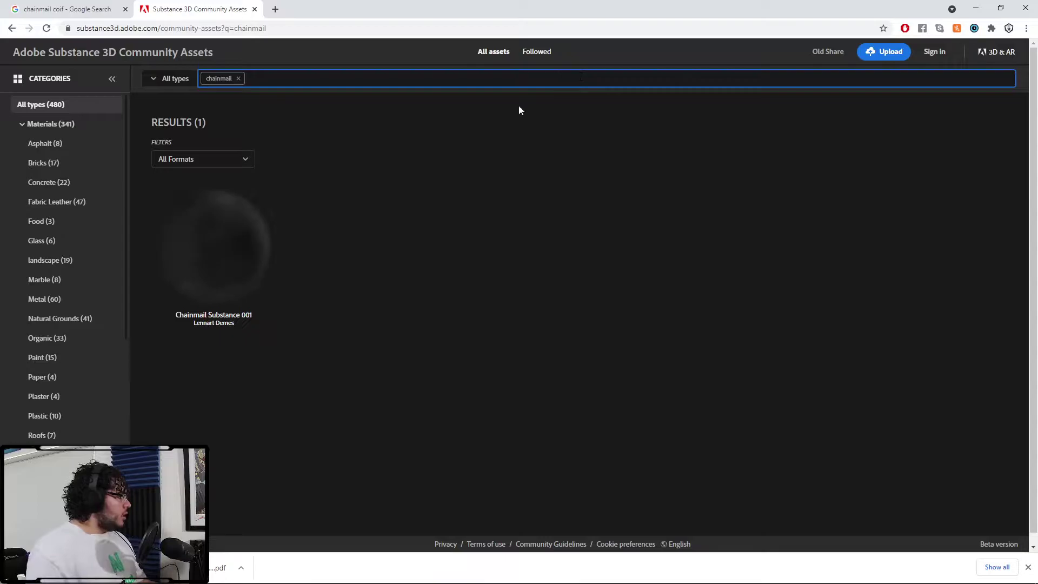
click(211, 245)
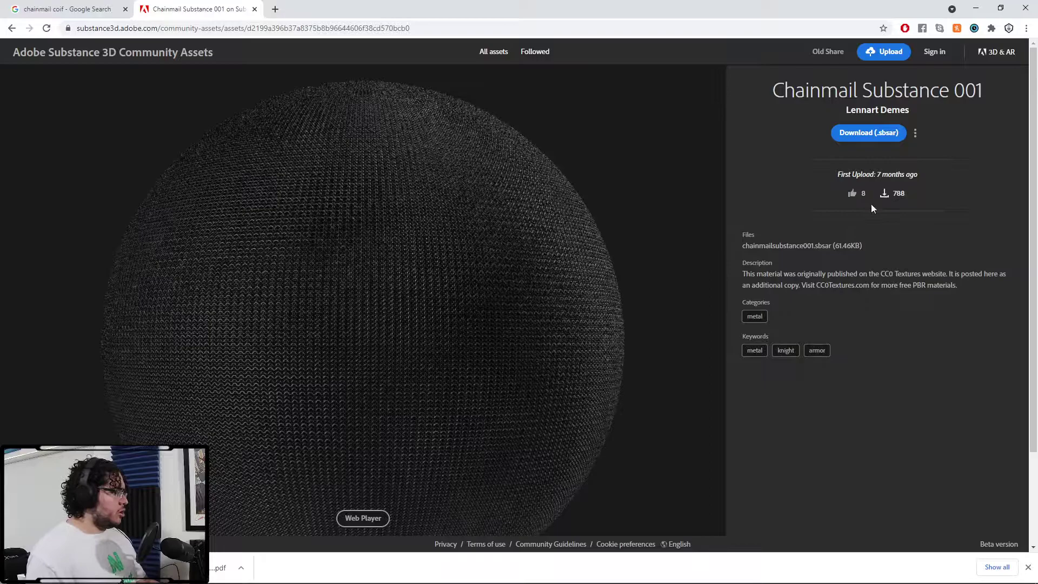
Search the web for "source substance" and open the Adobe Substance 3D Assets site
click(284, 31)
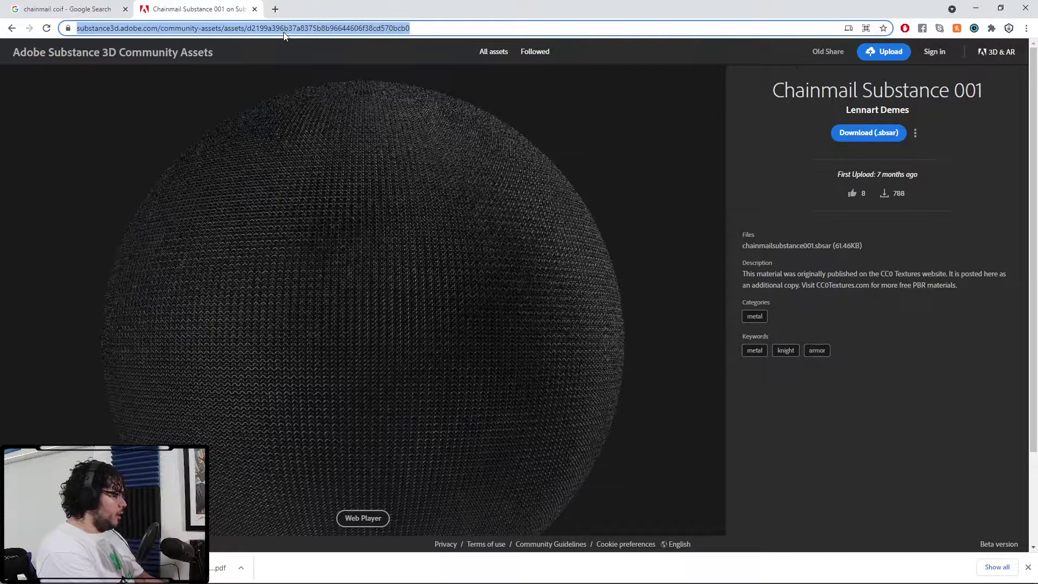
text(source)
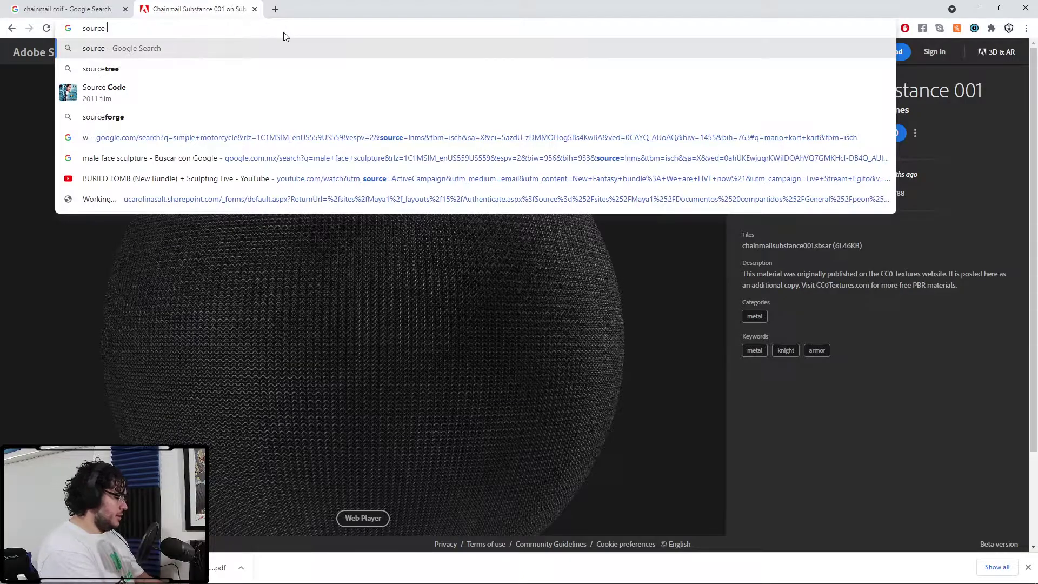
text( substance)
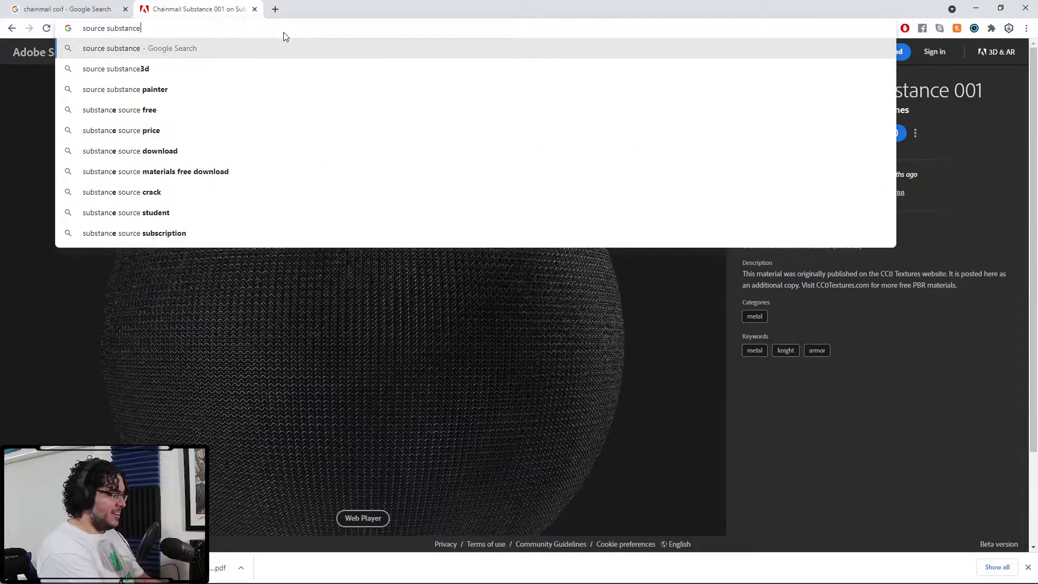
key(Return)
click(171, 154)
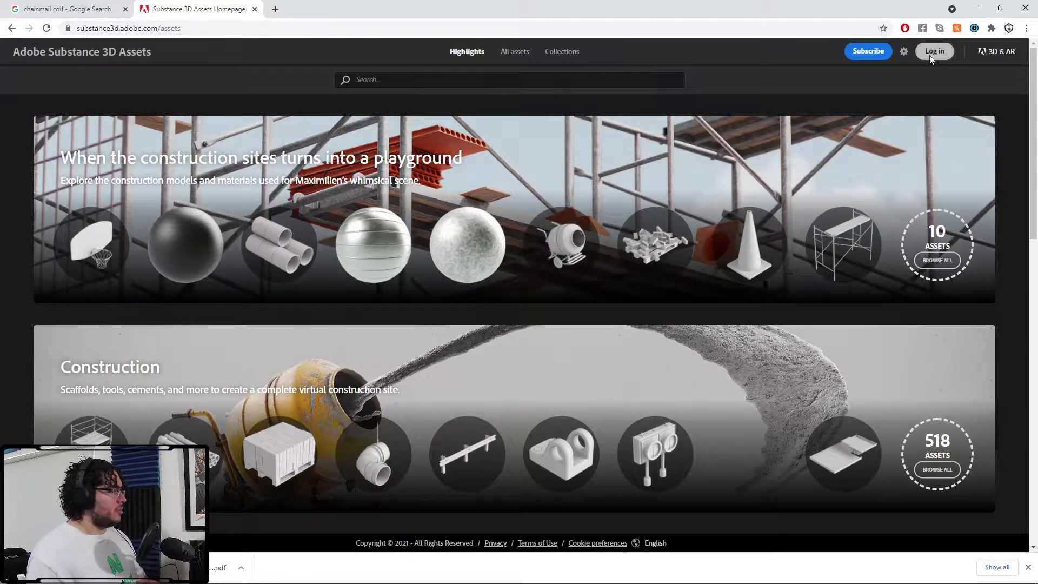
Log in to Substance 3D Assets with the saved Substance account and dismiss the browser's password check prompt
click(934, 51)
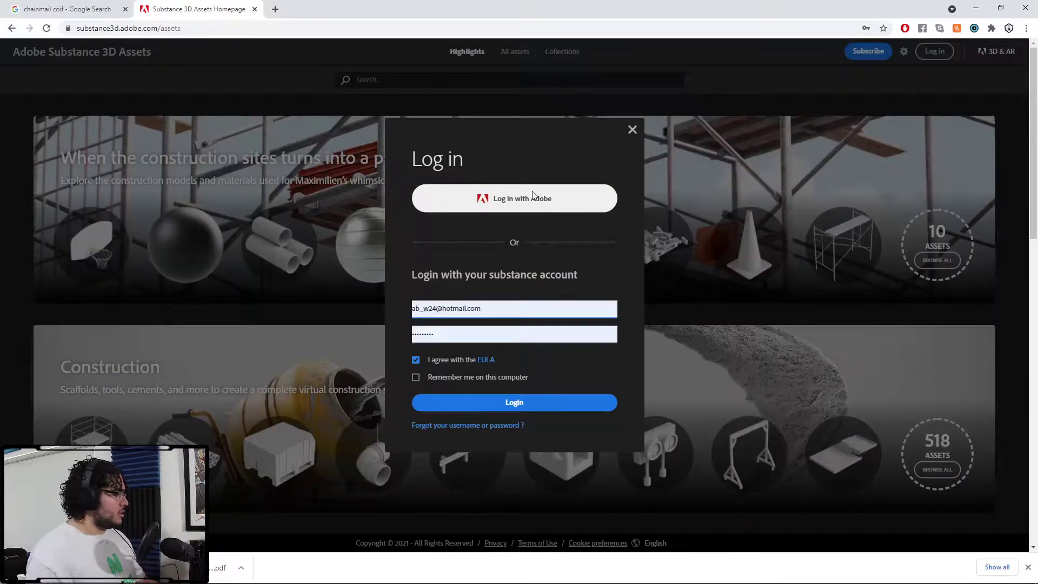
click(514, 409)
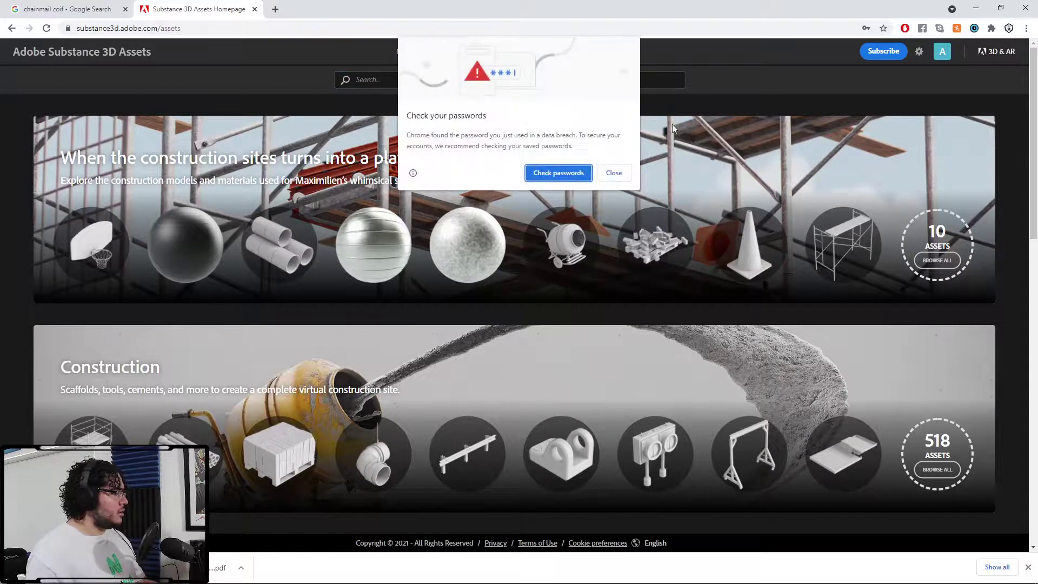
click(614, 173)
Search the Substance 3D Assets library for "chainmail" and look through the resulting materials
click(491, 80)
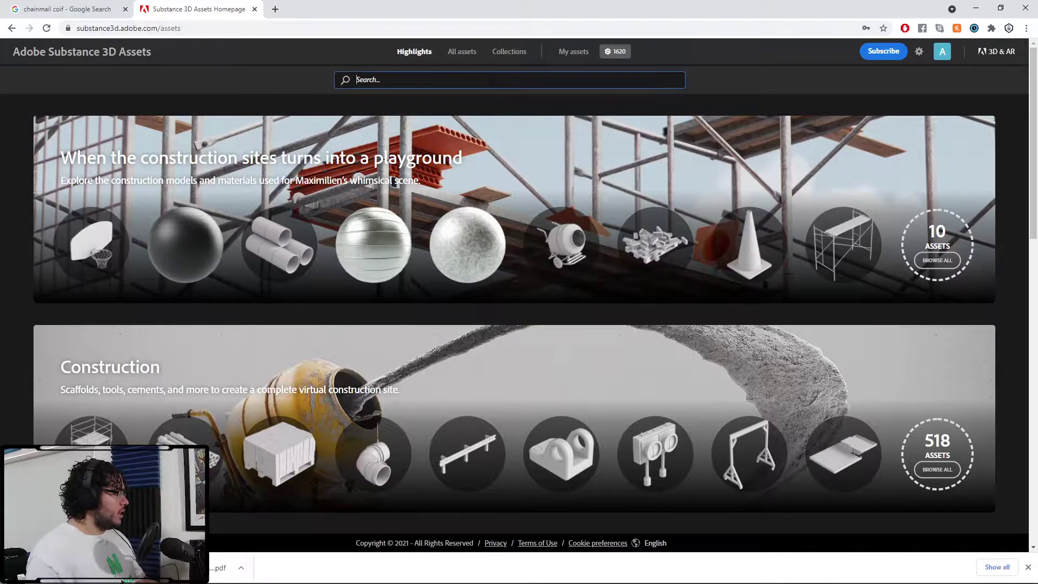
text(chainmail)
key(Return)
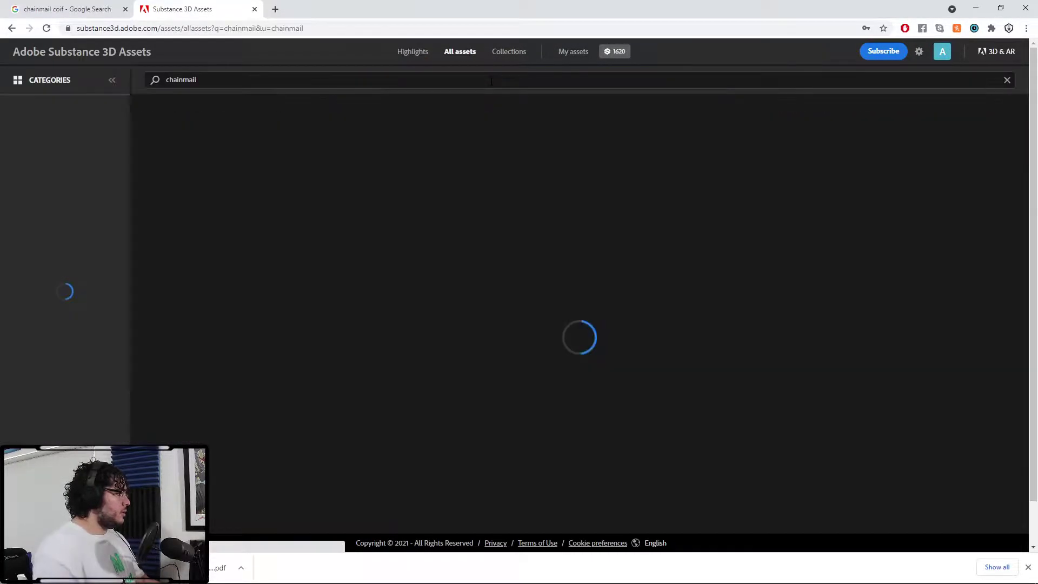
scroll(461, 156, down, 1)
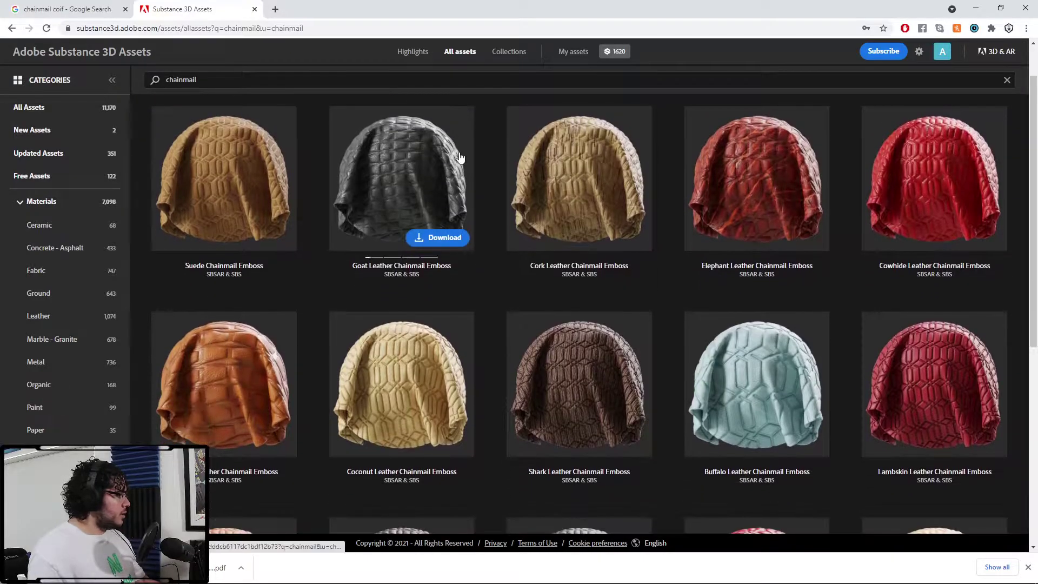
scroll(432, 204, down, 7)
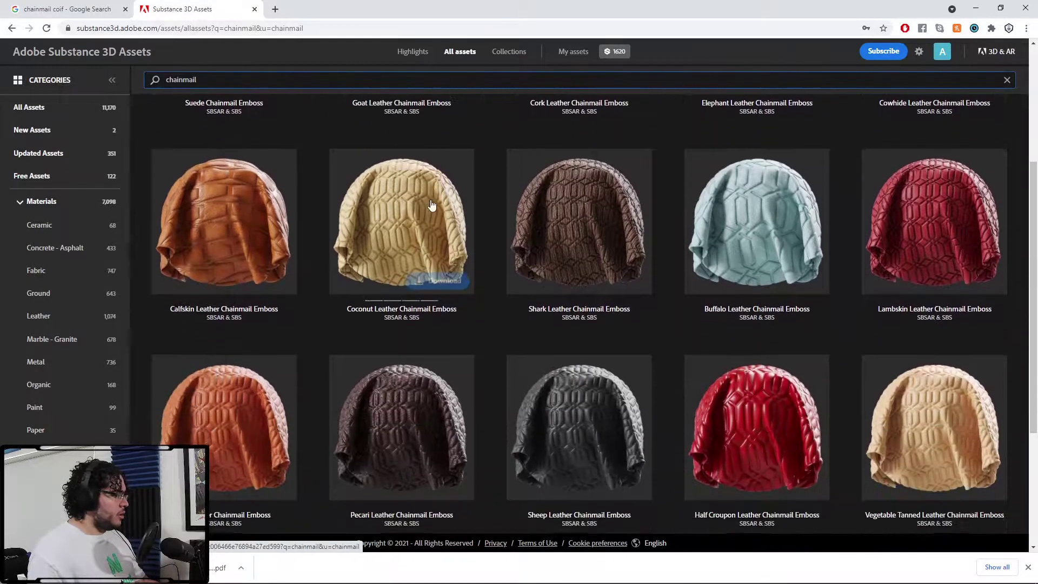
scroll(433, 206, up, 7)
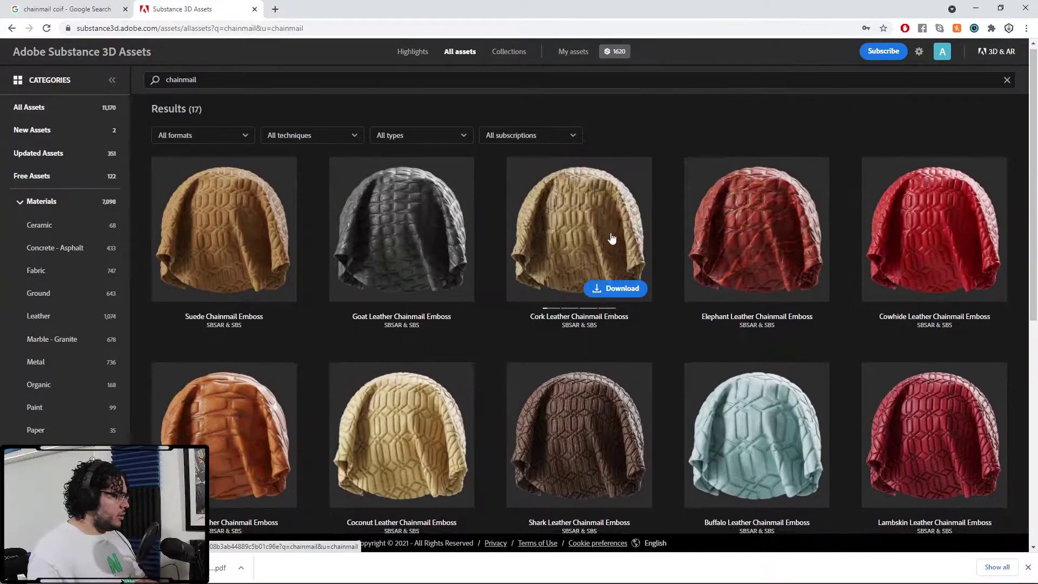
scroll(611, 230, down, 7)
scroll(605, 243, up, 8)
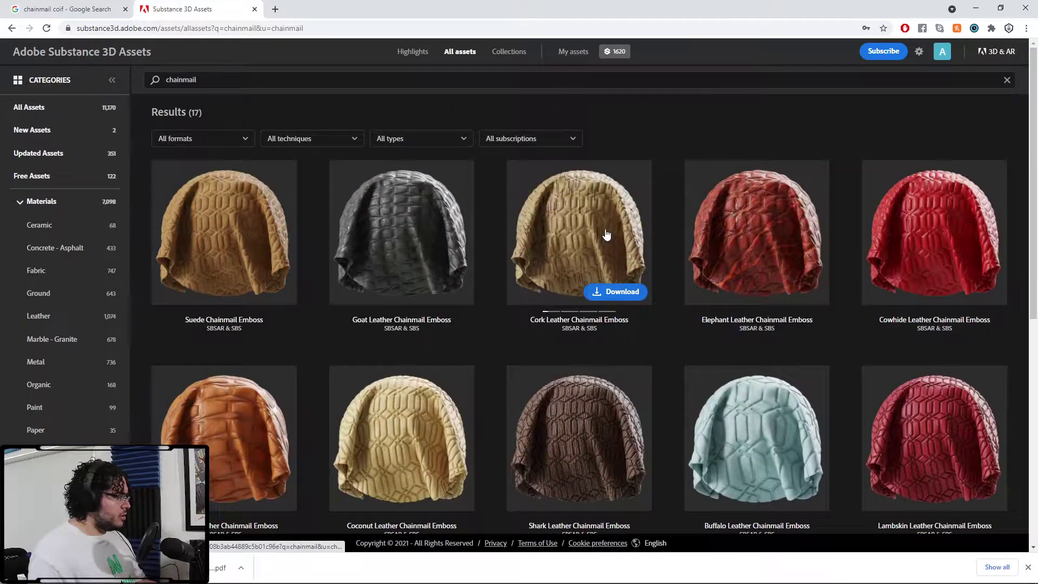
scroll(607, 234, down, 8)
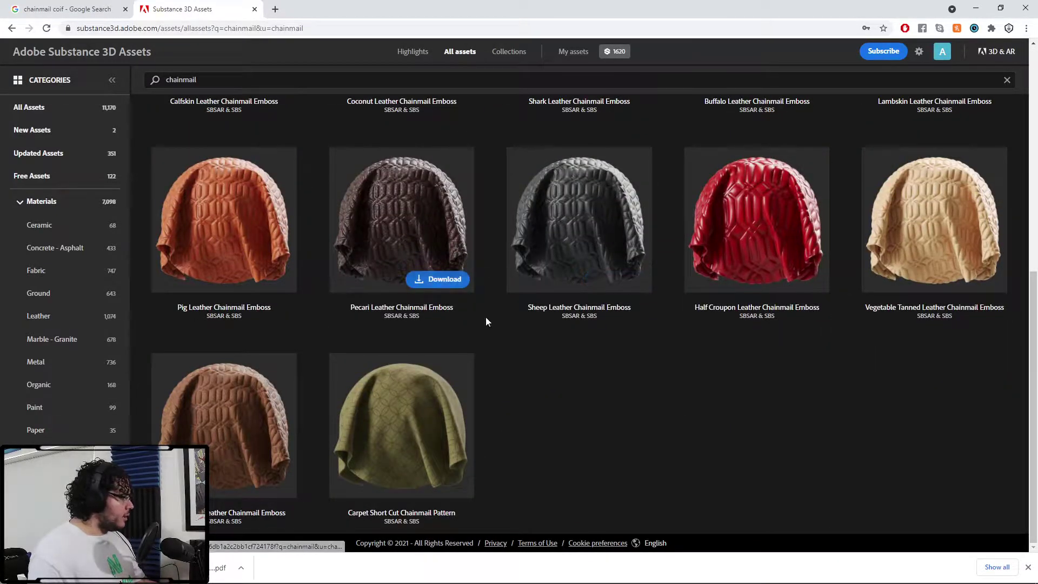
scroll(265, 187, up, 2)
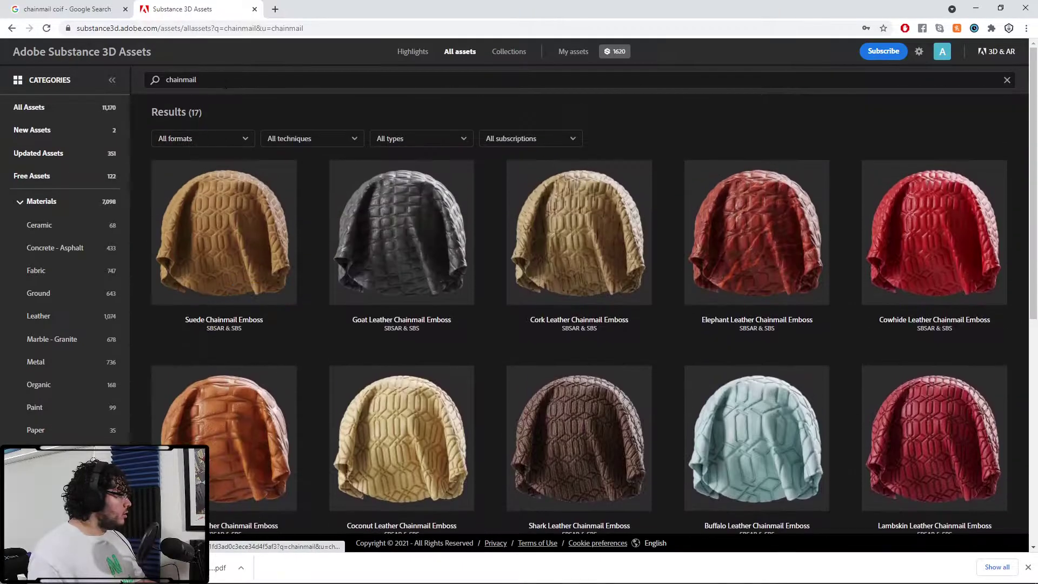
Search the asset library for "chain" instead and download the Stylized Medieval Chain Armor material
drag(211, 81, 93, 73)
text(chain)
key(Return)
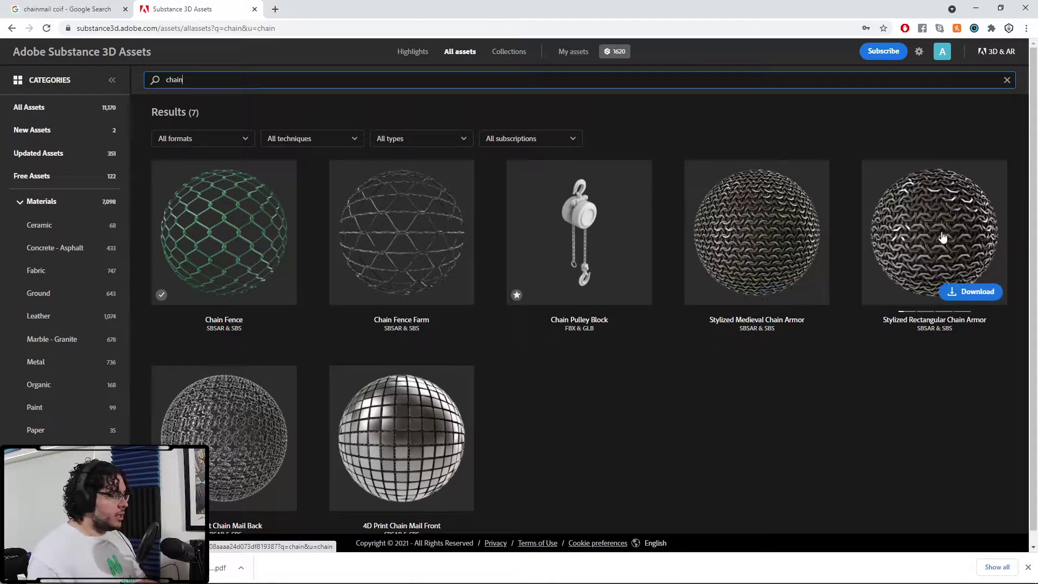
click(816, 290)
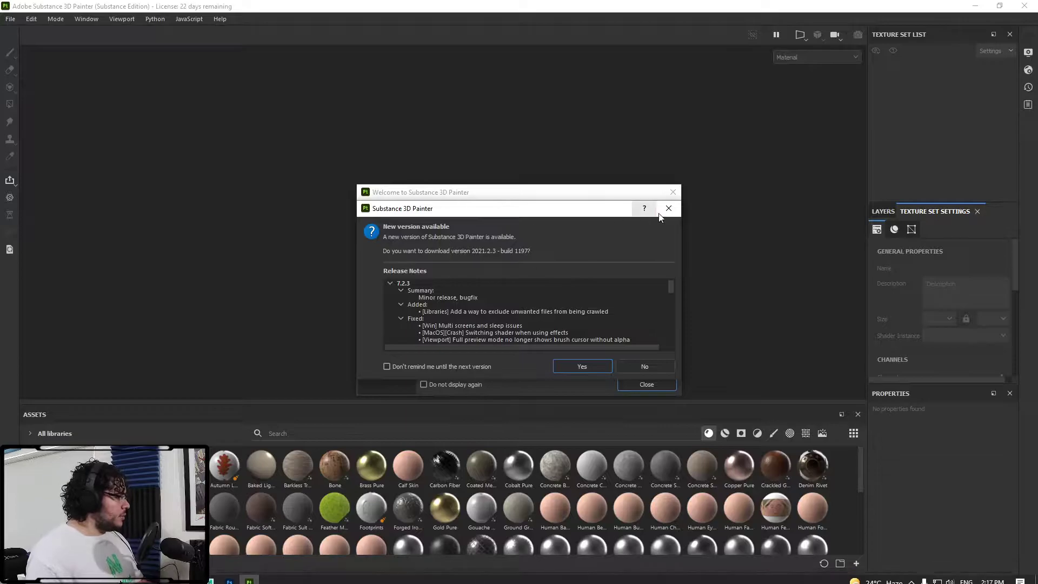
Dismiss the new-version prompt and start a new project, keeping DirectX as the normal map format
click(666, 207)
click(15, 20)
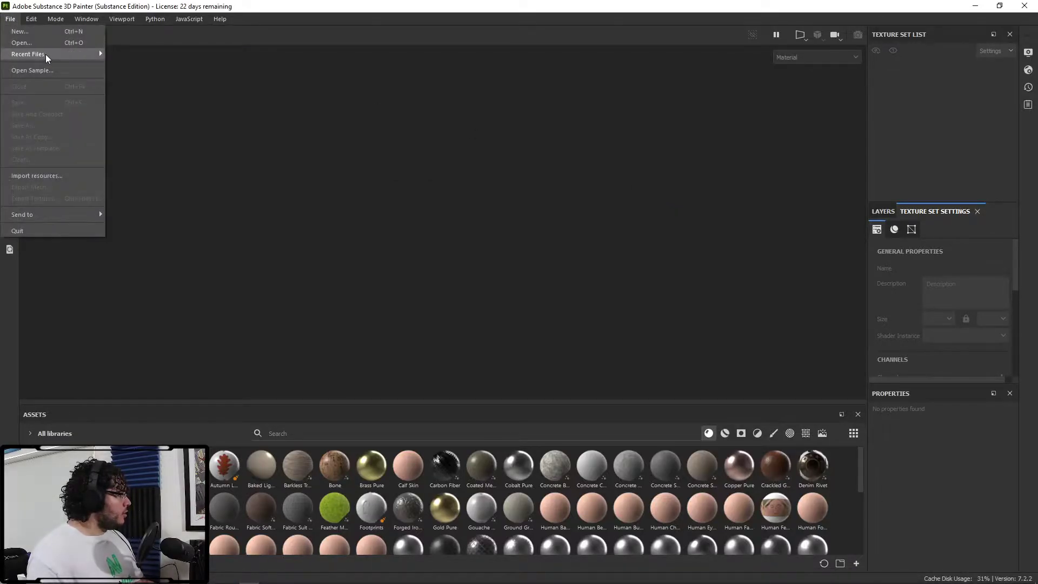
click(21, 32)
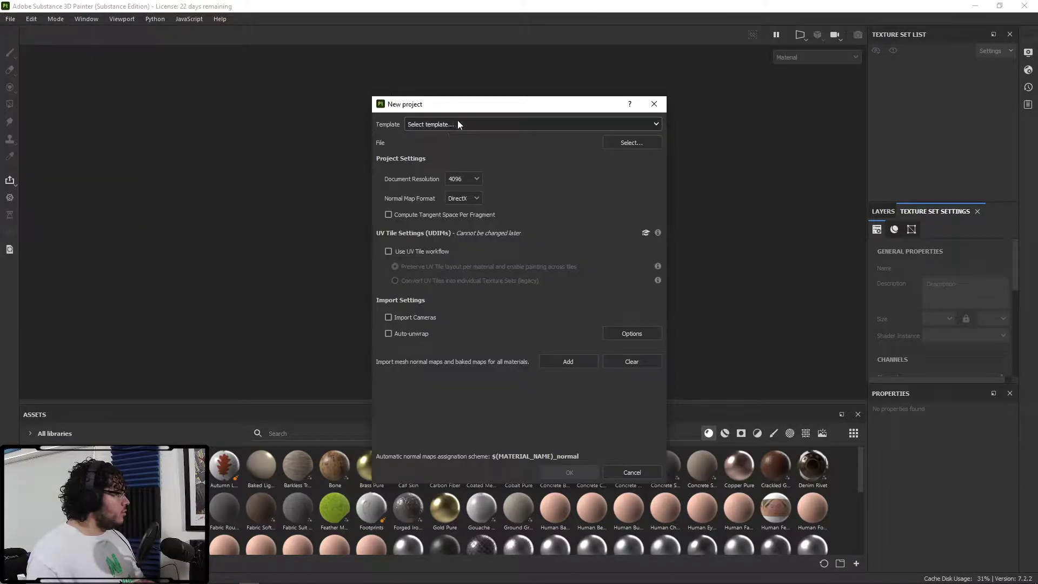
click(610, 128)
click(541, 129)
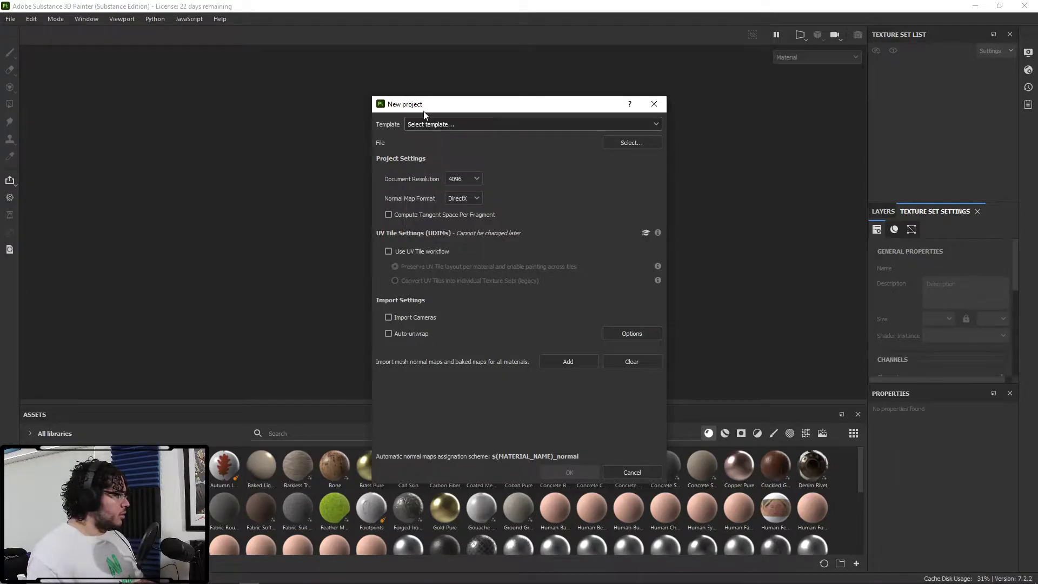
click(468, 197)
click(592, 185)
Choose ChainMailCoif.fbx from the Nextut_Live assets' ChainmailCoif folder as the mesh and create the project
click(615, 144)
click(601, 142)
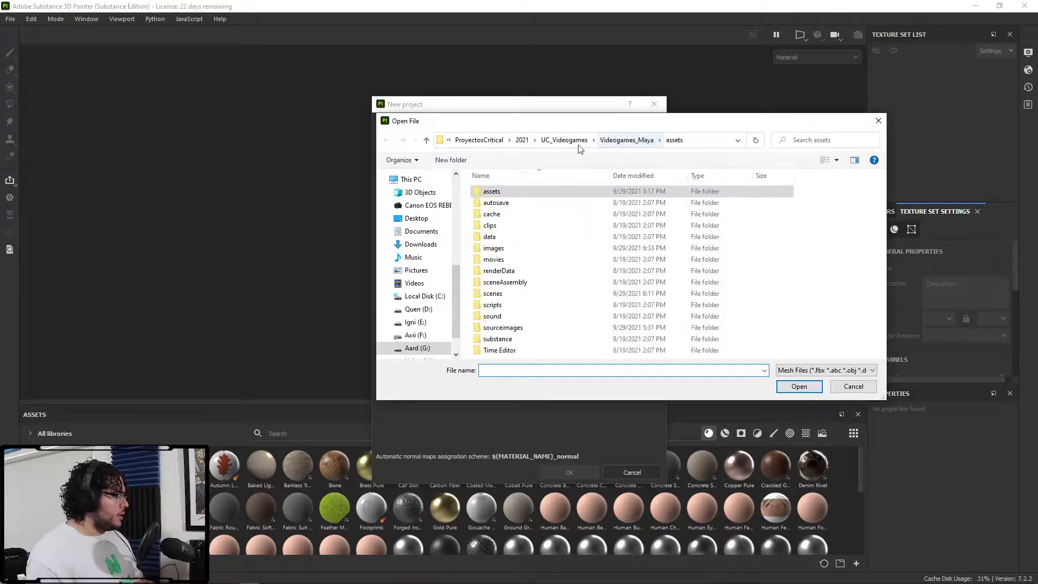
click(560, 139)
scroll(514, 244, down, 5)
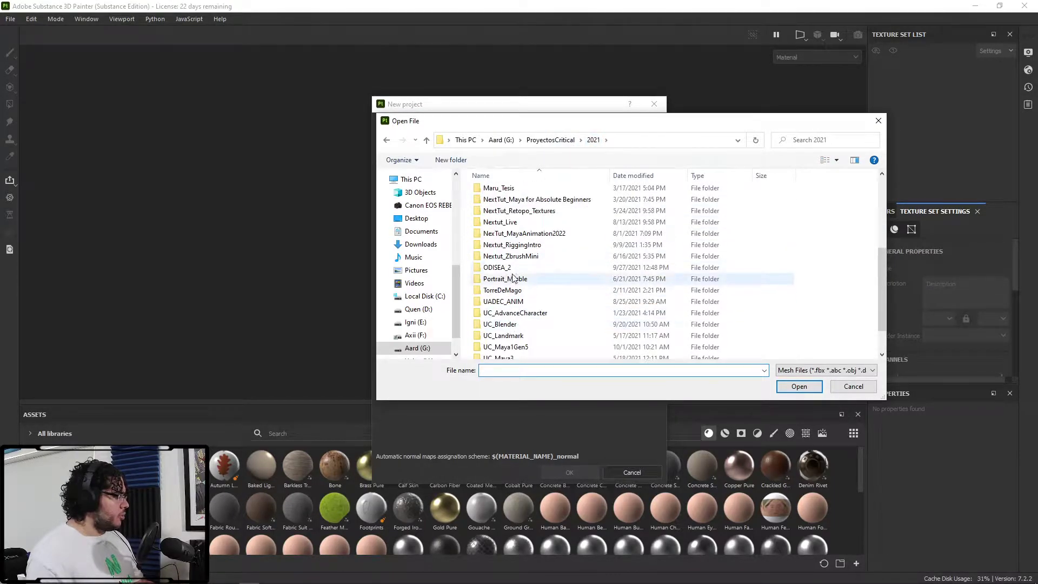
double_click(512, 226)
double_click(510, 188)
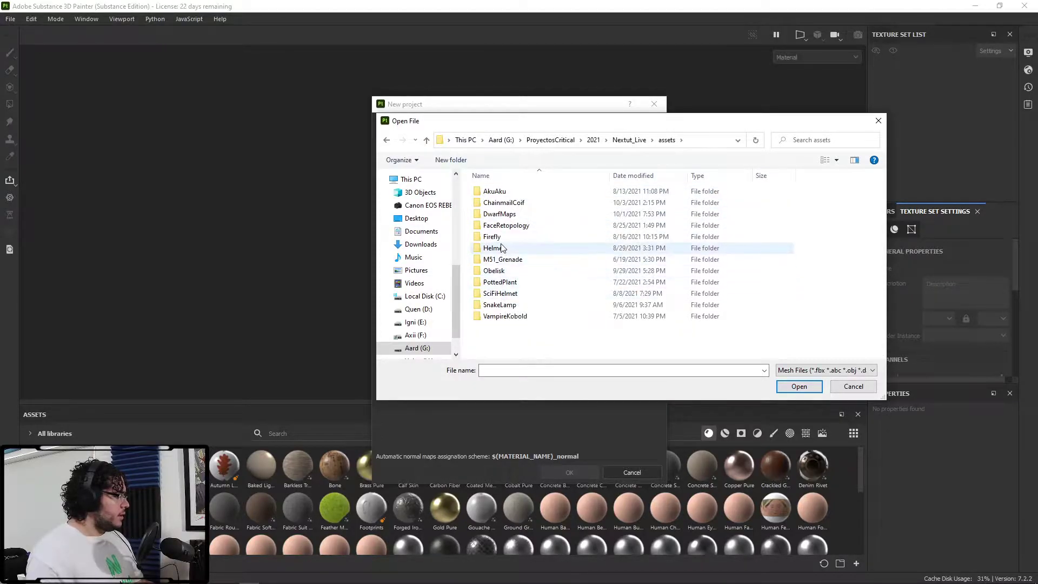
double_click(503, 202)
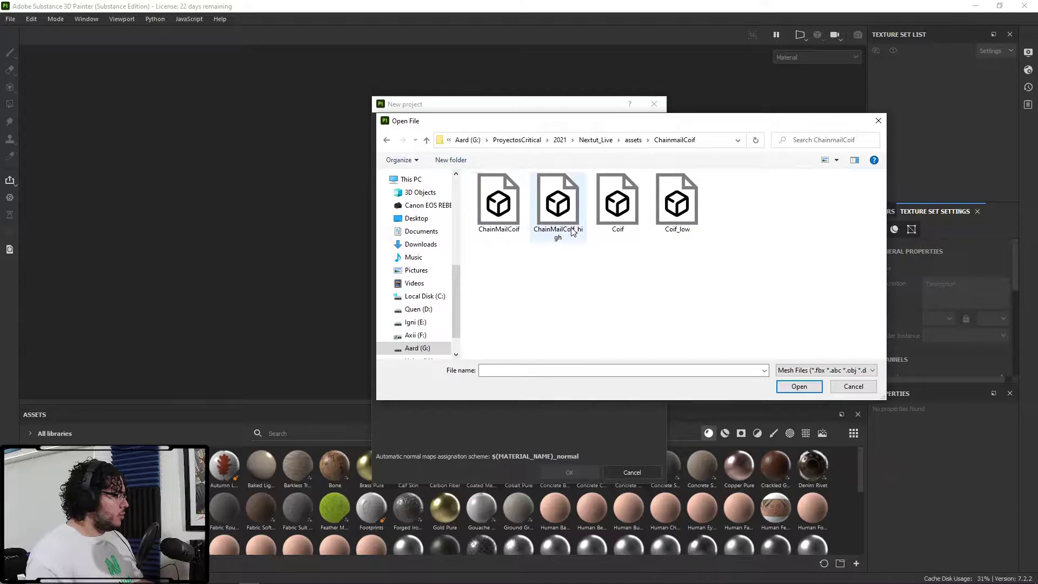
click(510, 210)
click(800, 387)
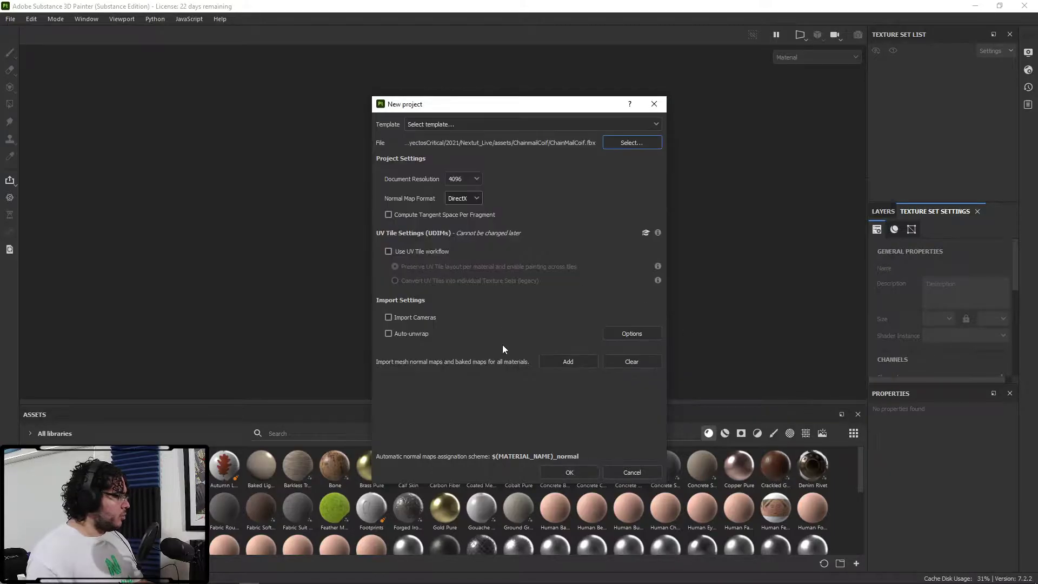
click(574, 471)
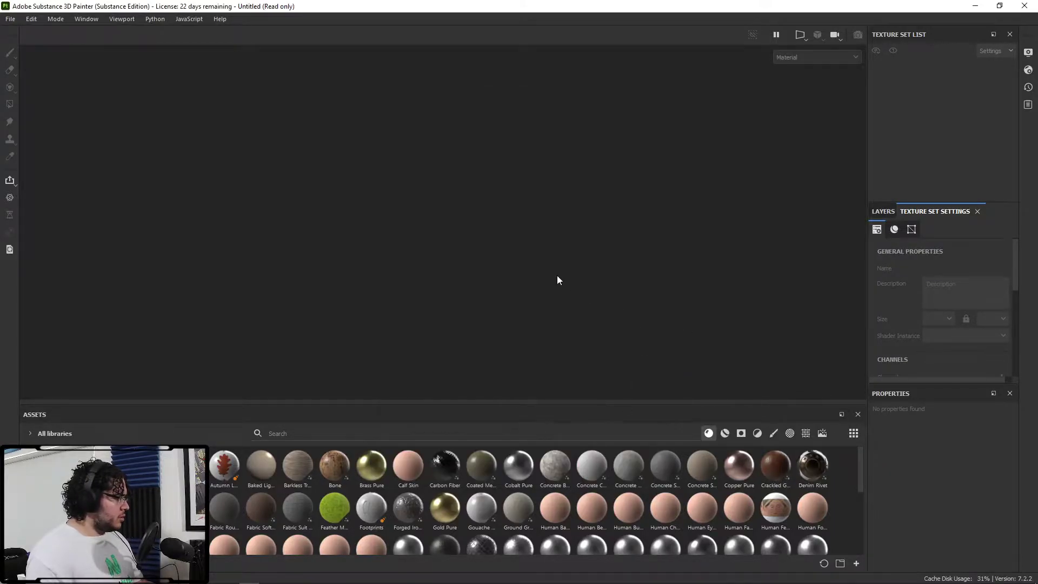
Set the mesh map baking output size to 4096 and add ChainMailCoif_high as the high definition mesh
alt+drag(630, 262, 563, 260)
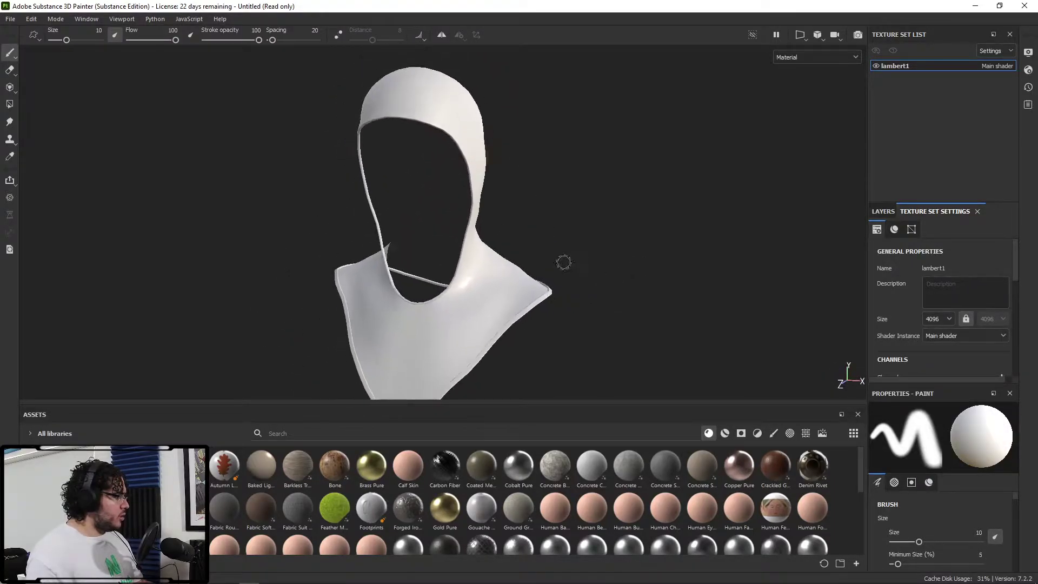
scroll(953, 312, down, 2)
scroll(969, 292, down, 5)
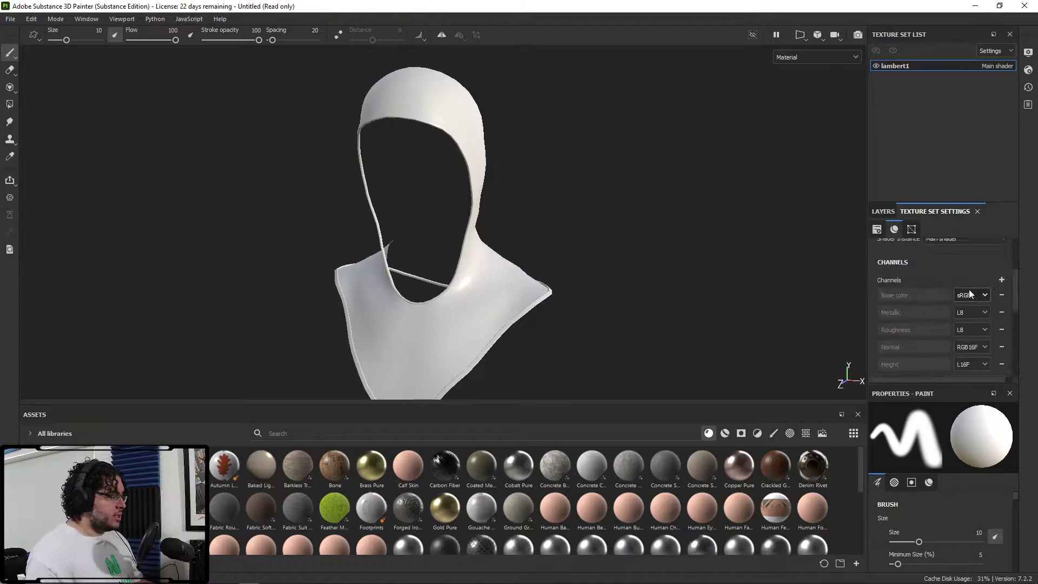
scroll(980, 346, down, 1)
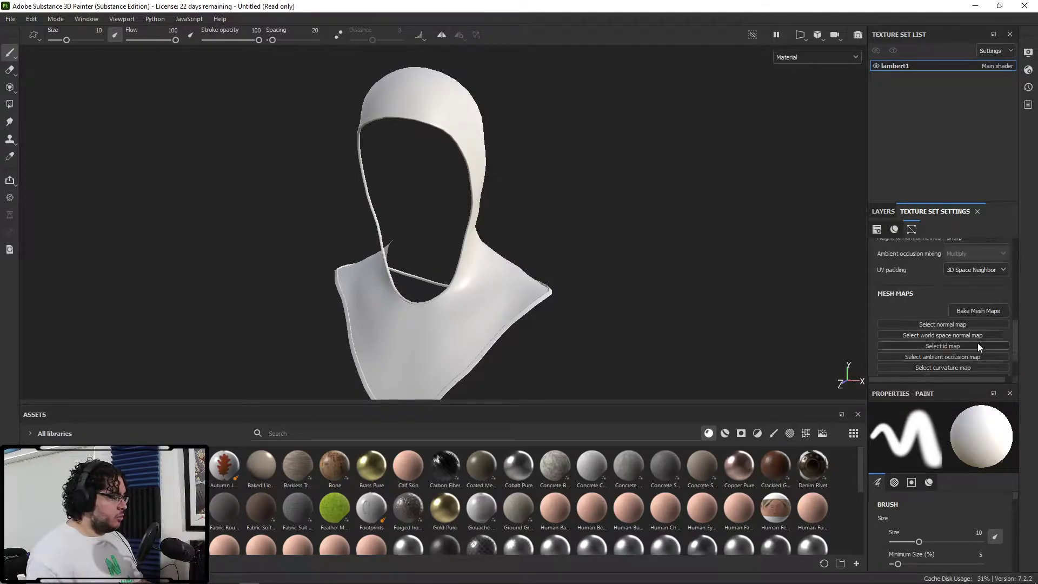
click(976, 312)
click(506, 149)
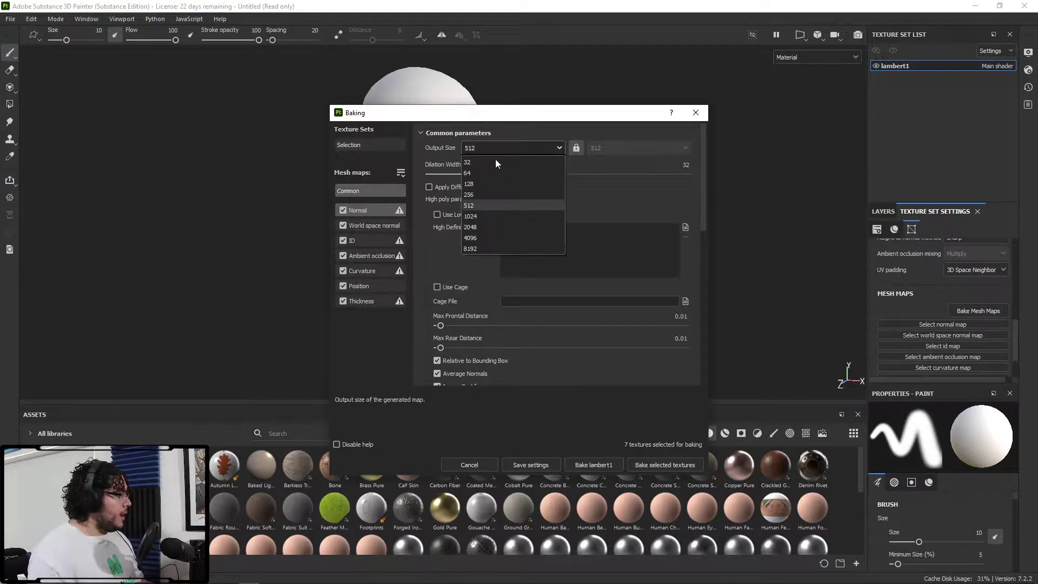
click(487, 238)
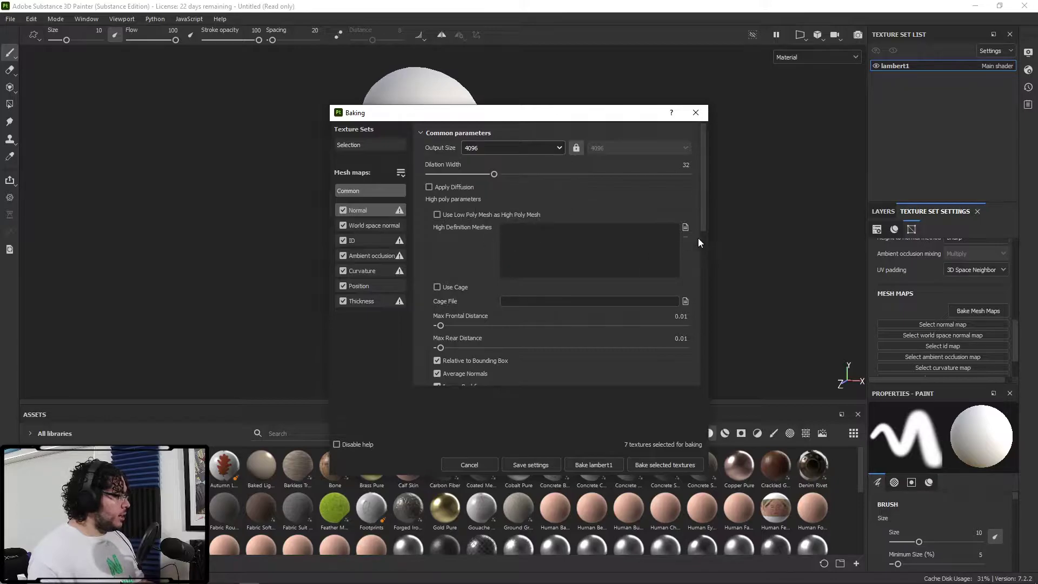
click(685, 227)
click(516, 214)
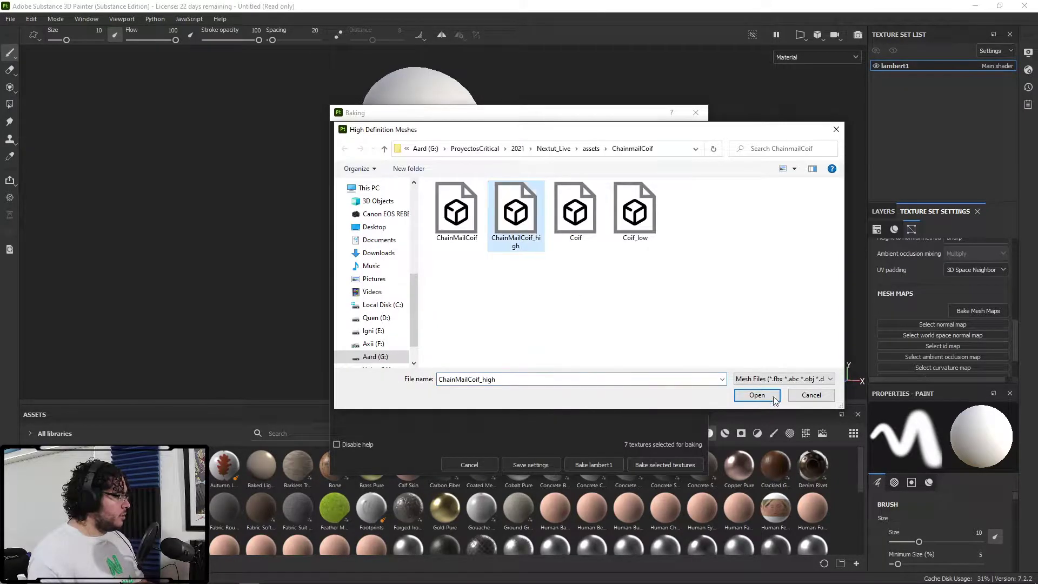
click(757, 395)
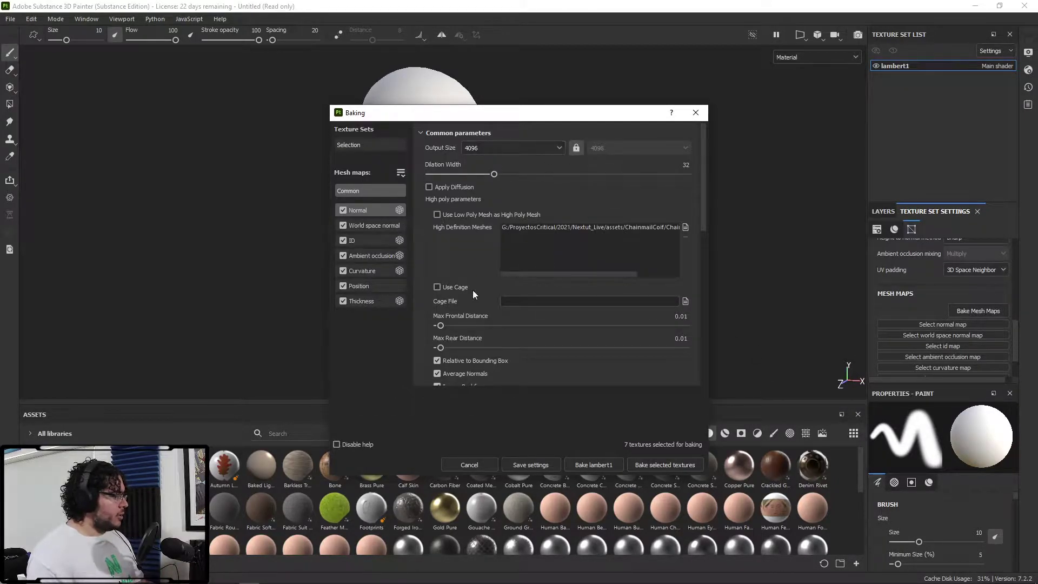
Set the baking antialiasing to Subsampling 2x2, bake the selected mesh maps and close the baking report
scroll(617, 344, down, 3)
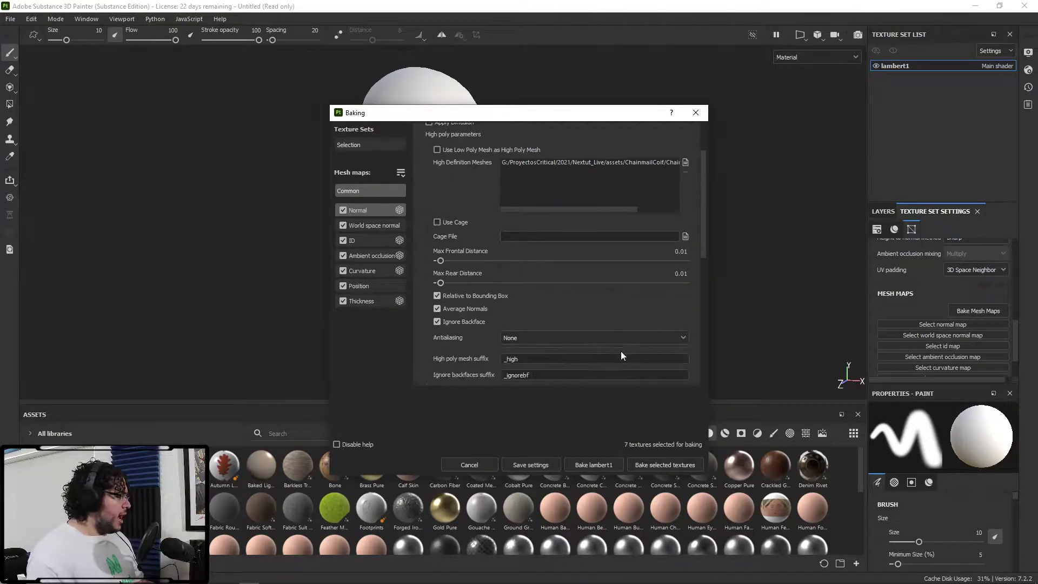
click(544, 273)
click(541, 297)
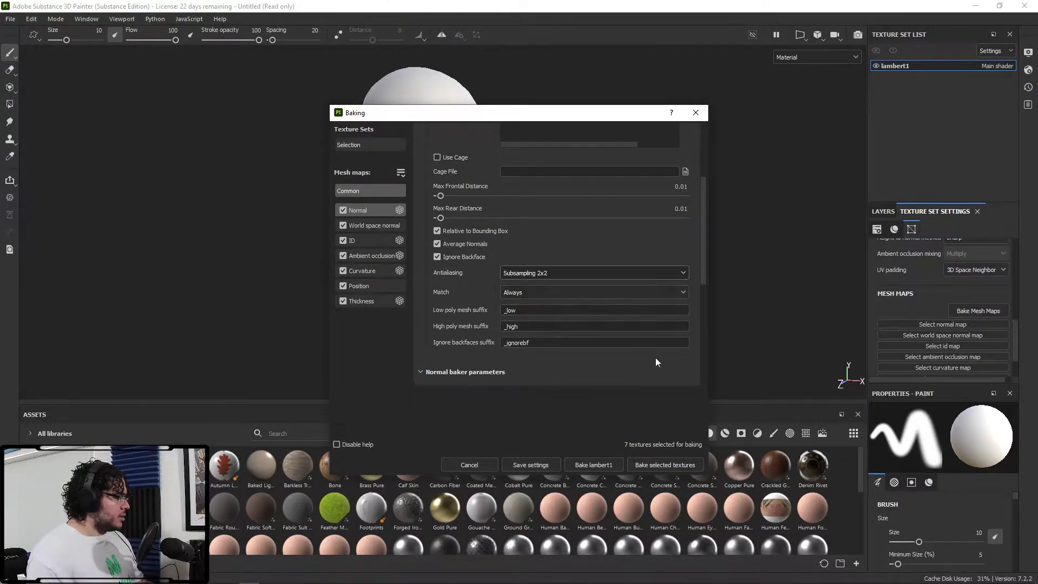
click(669, 463)
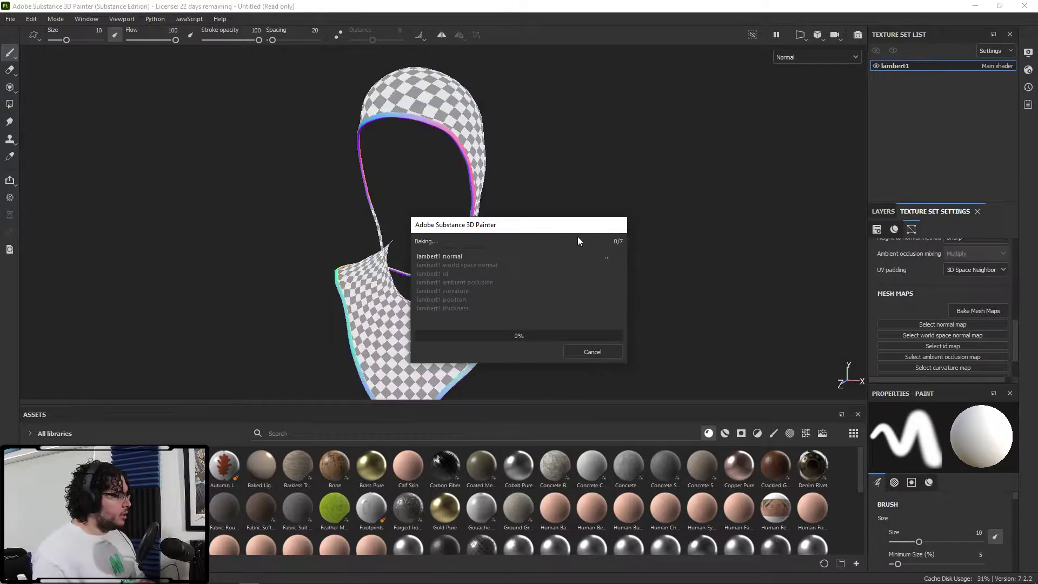
drag(507, 227, 703, 173)
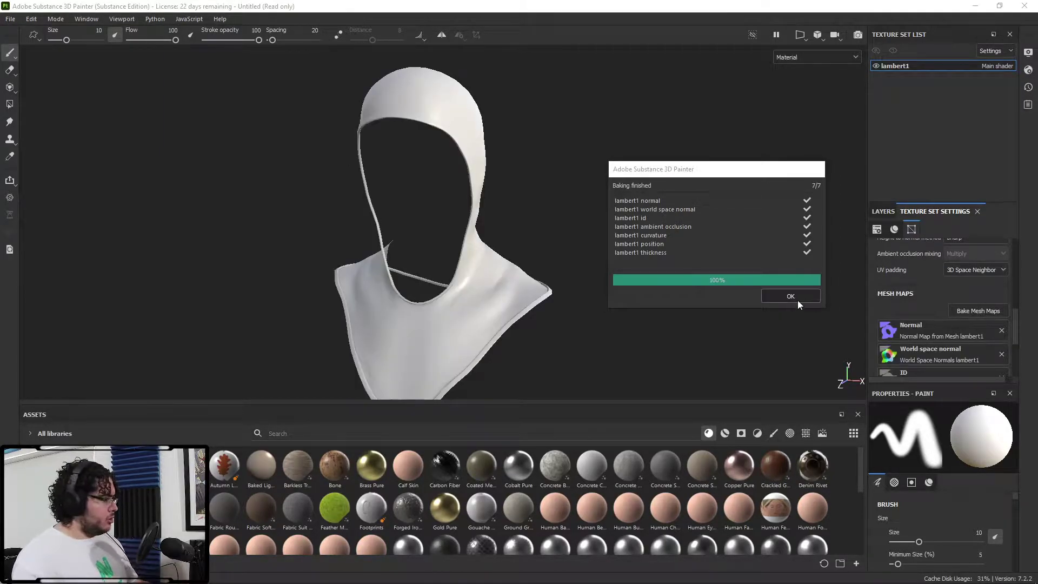
click(791, 297)
mouse_move(665, 248)
alt+mouse_down()
mouse_move(617, 260)
mouse_move(690, 261)
mouse_move(530, 346)
alt+mouse_up()
Import the downloaded stylized_medieval_chain_armor.sbsar from the browser as a basematerial into the library 'your_assets'
mouse_move(186, 582)
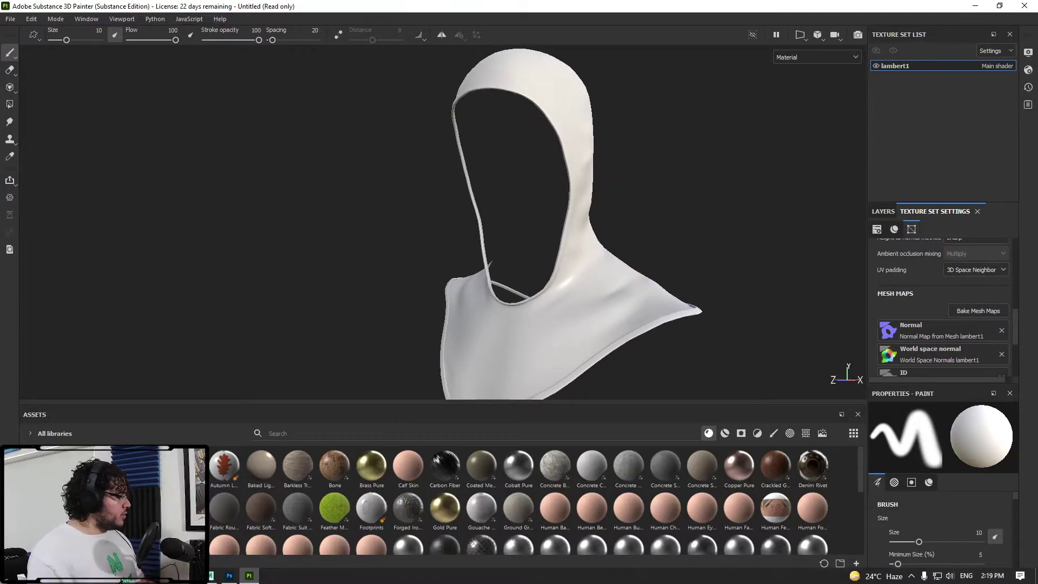
click(162, 521)
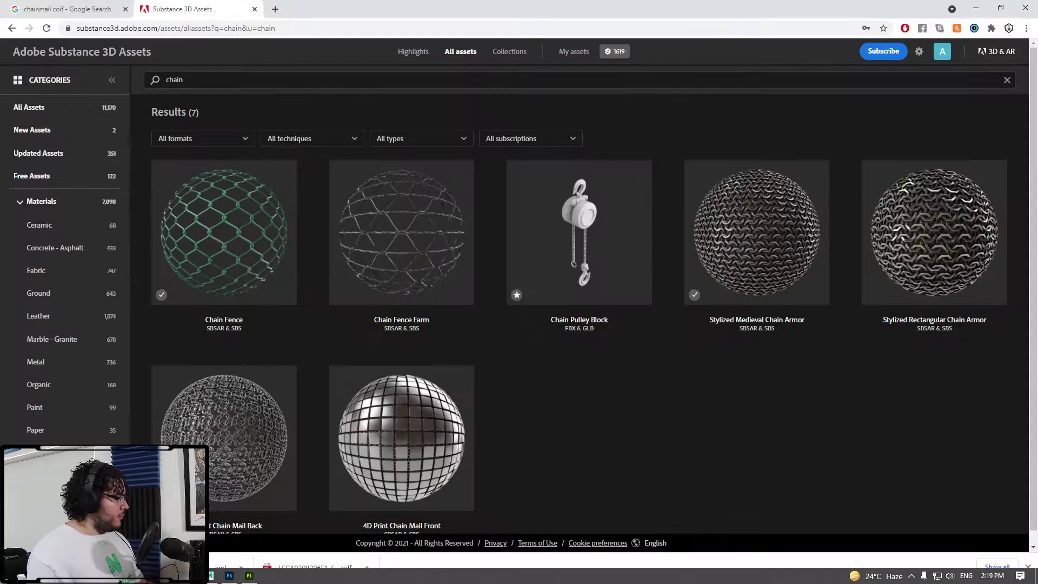
click(115, 567)
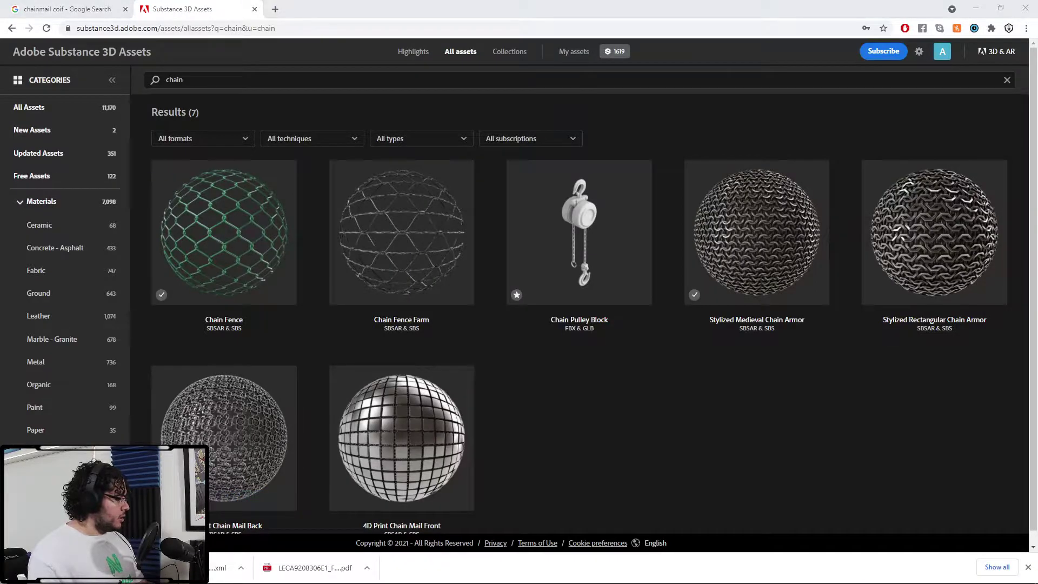
mouse_move(568, 485)
mouse_down()
mouse_move(434, 582)
mouse_move(253, 575)
mouse_move(401, 491)
mouse_up()
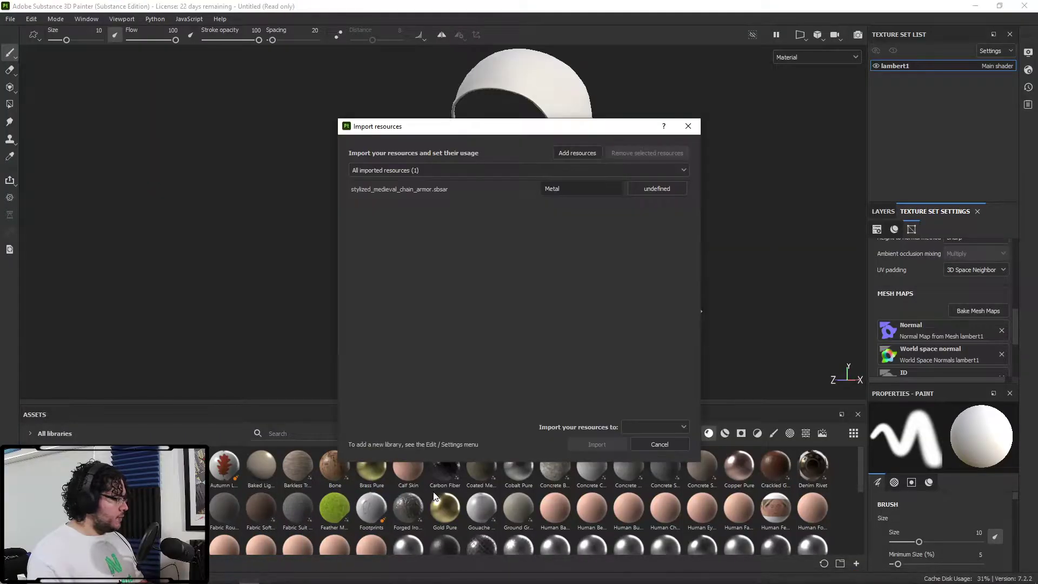
click(640, 190)
click(661, 209)
click(654, 427)
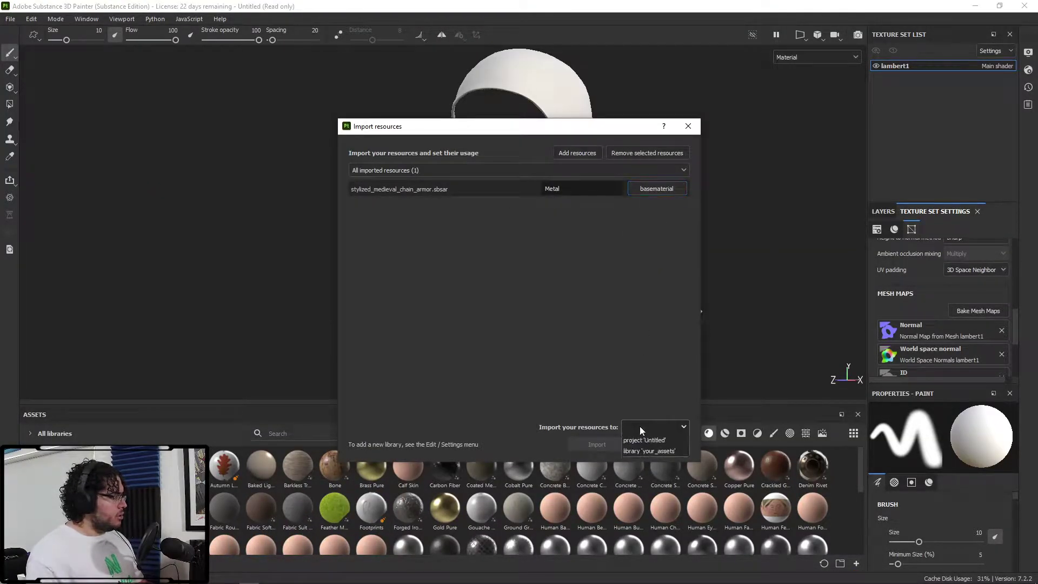
click(646, 460)
click(597, 445)
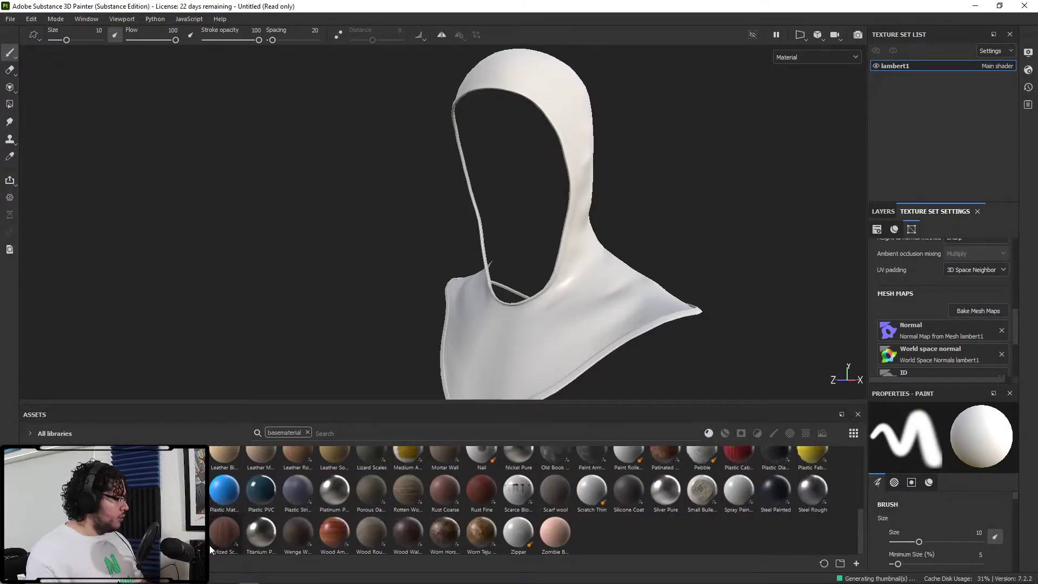
Add the Stylized Medieval Chain Armor material as a fill layer above Layer 1 and inspect it on the coif
click(884, 211)
drag(346, 495, 891, 250)
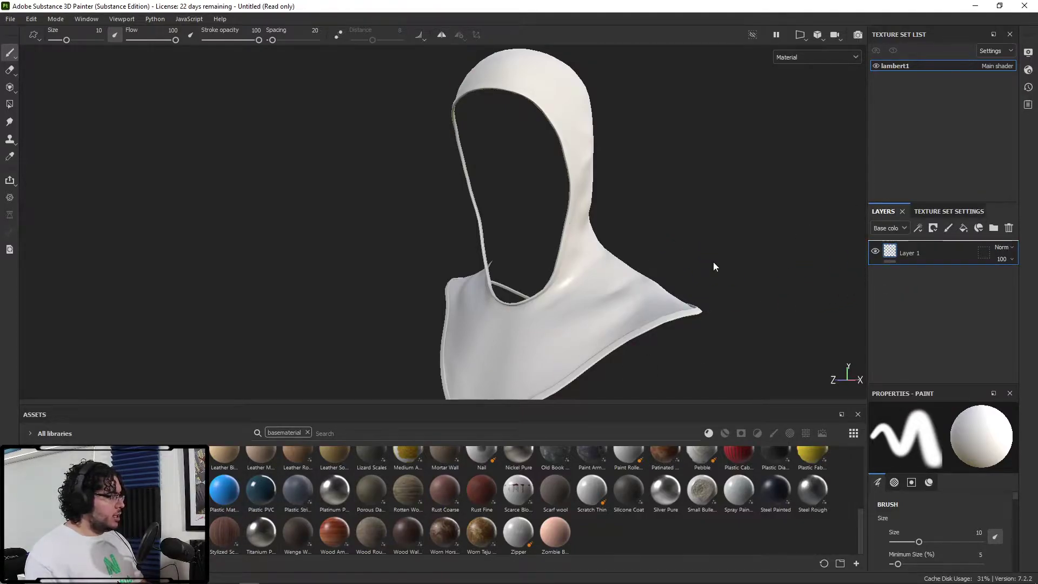
alt+drag(713, 265, 559, 327)
alt+right_drag(558, 327, 683, 319)
alt+drag(682, 323, 406, 245)
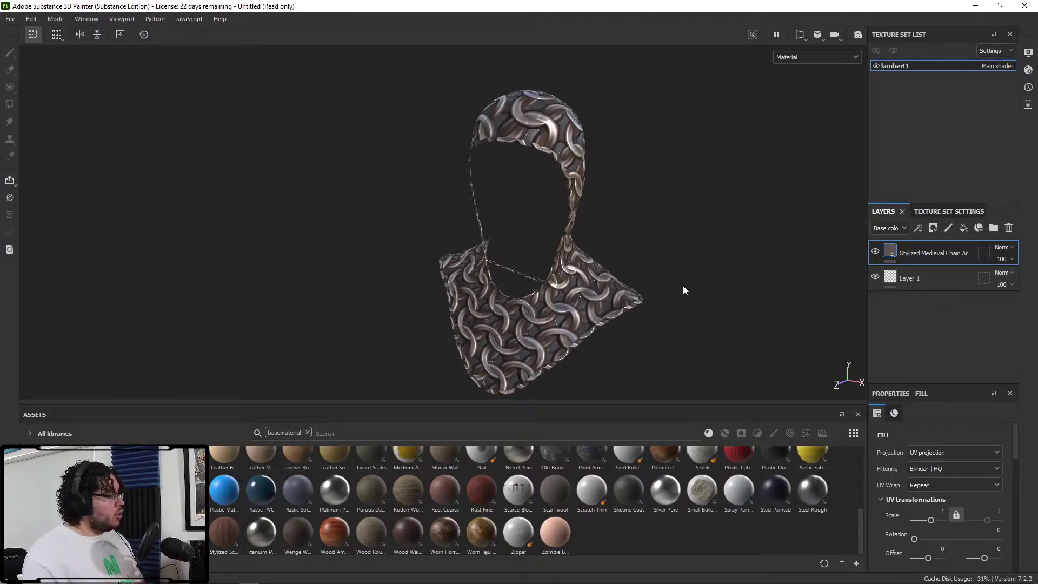
alt+drag(677, 285, 653, 252)
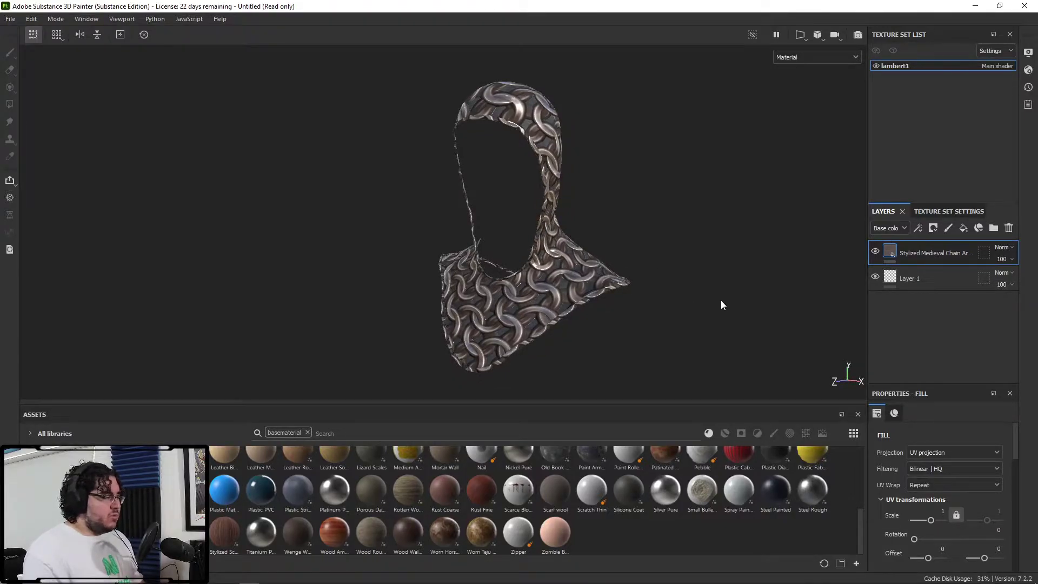
alt+drag(634, 264, 713, 280)
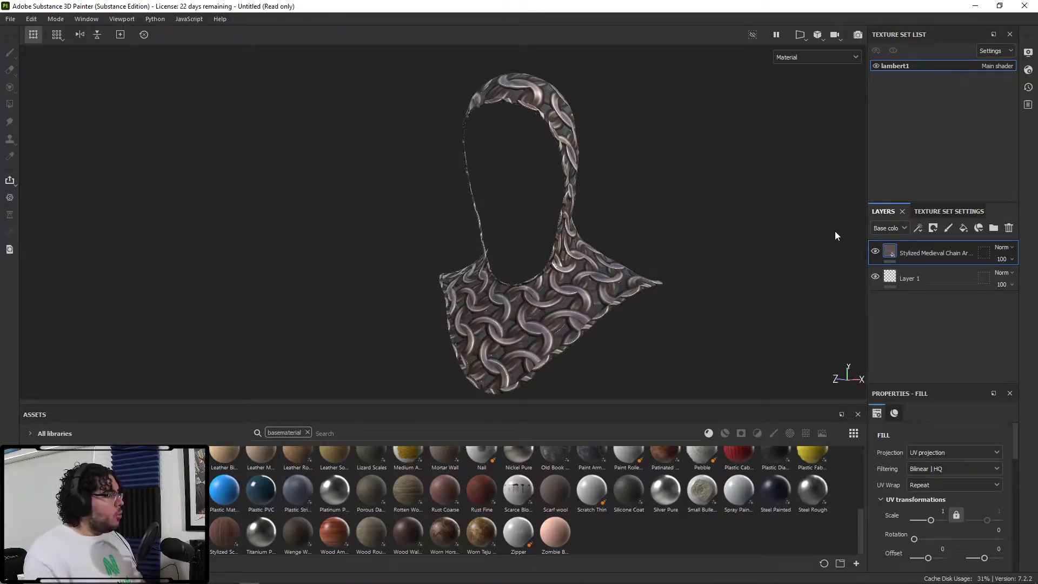
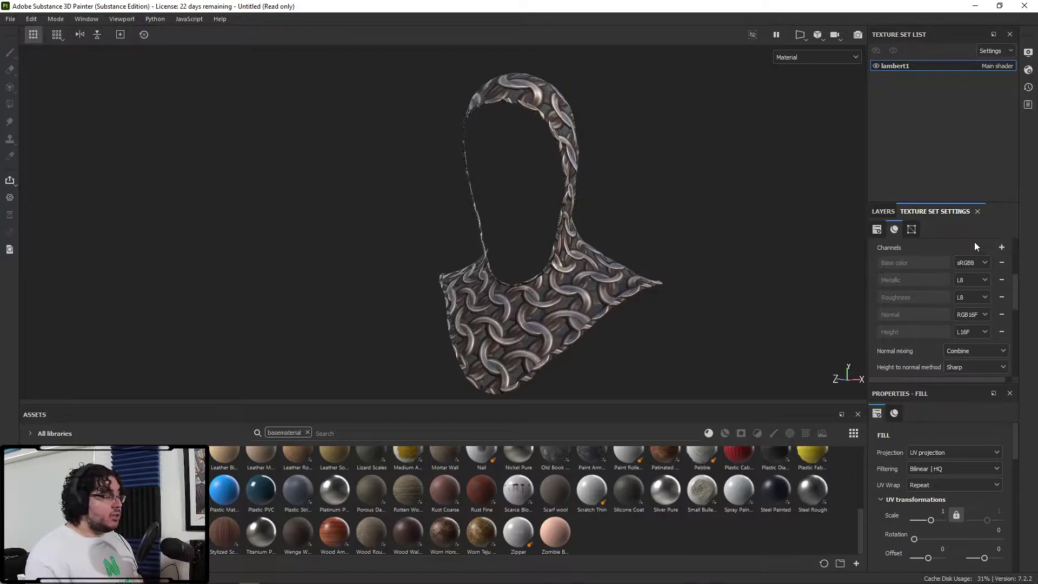
Check the addable texture set channels for Opacity, including those unsupported by the current shader
click(1002, 248)
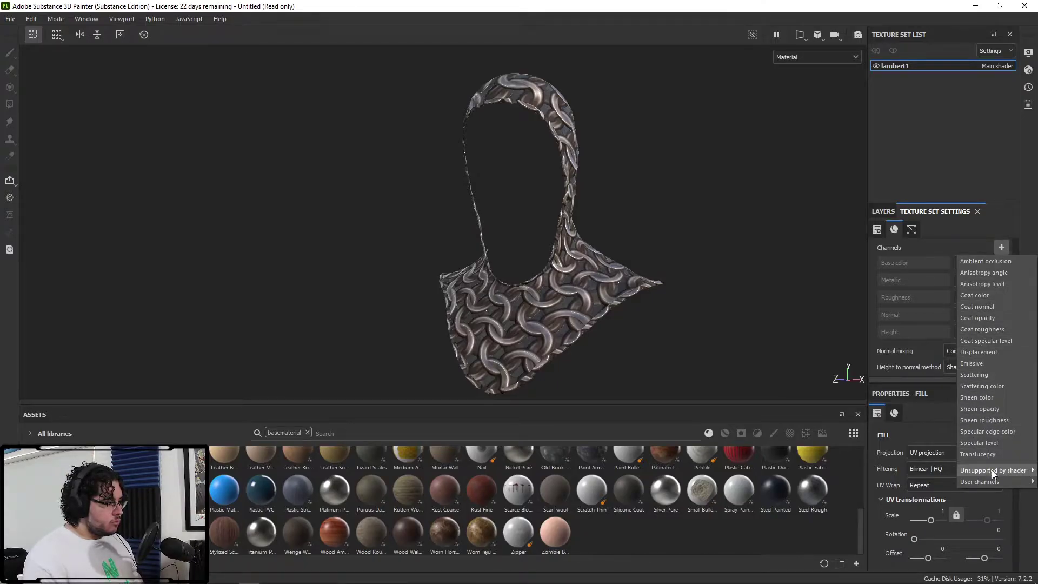
mouse_move(991, 470)
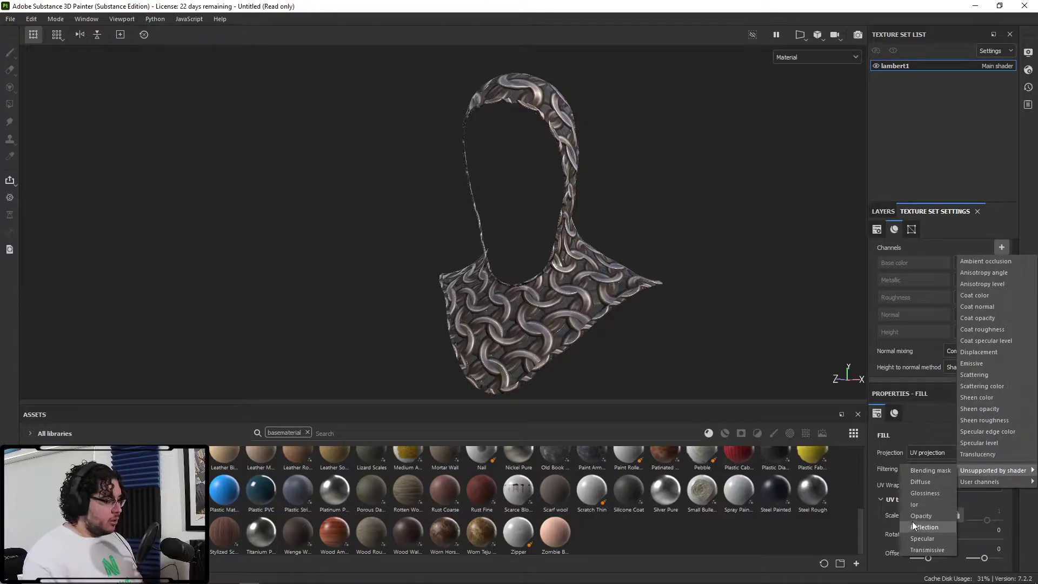
click(826, 199)
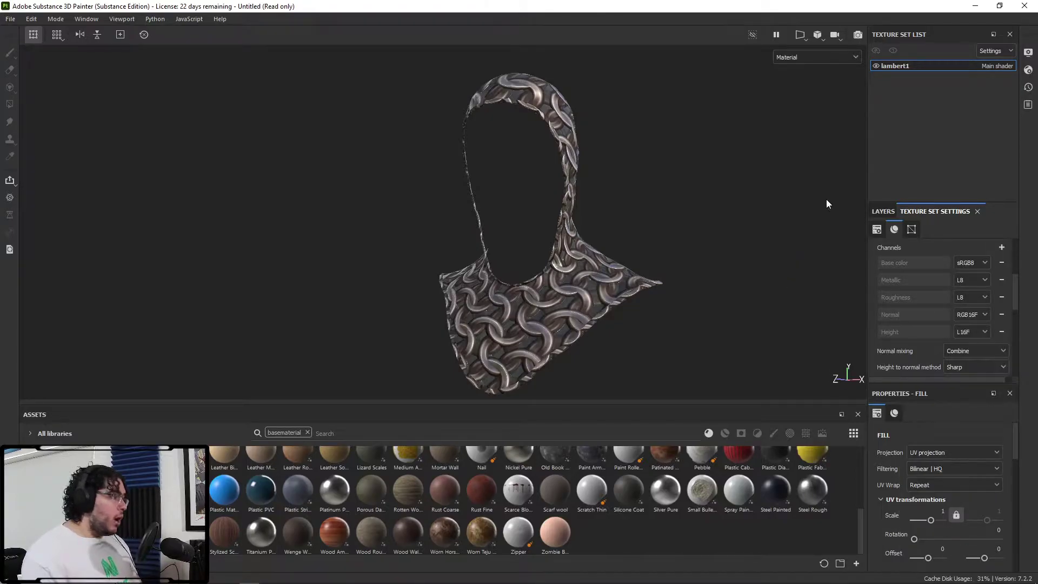
Change the main shader from asm-metal-rough to pbr-metal-rough-with-alpha-test
click(1028, 69)
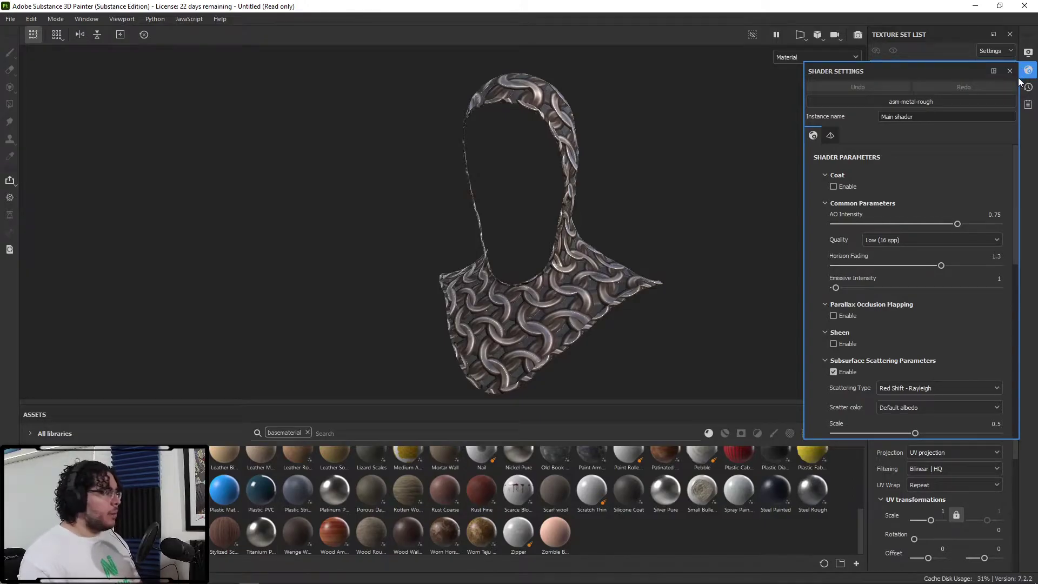
click(920, 102)
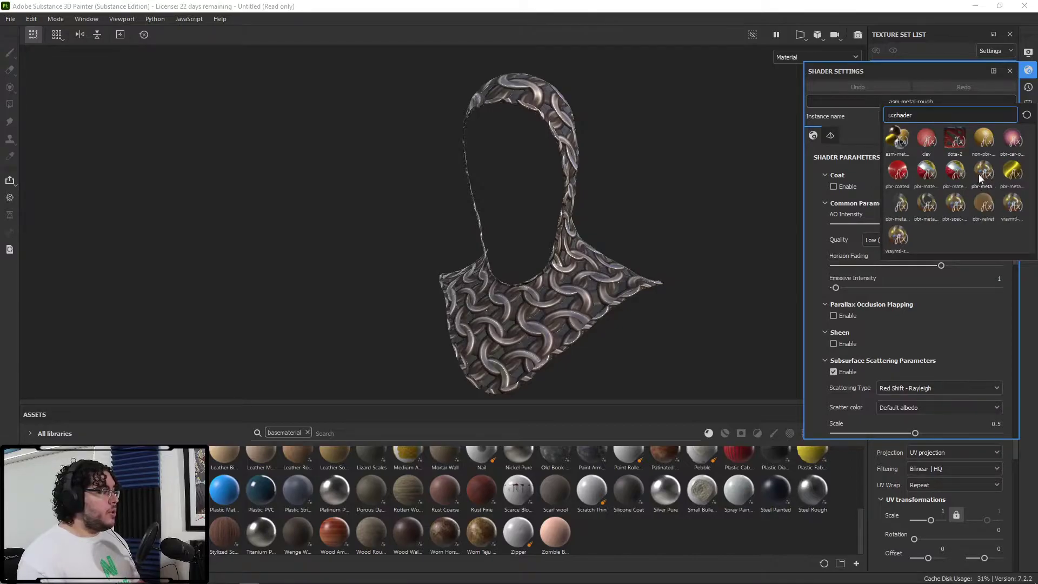
mouse_move(978, 173)
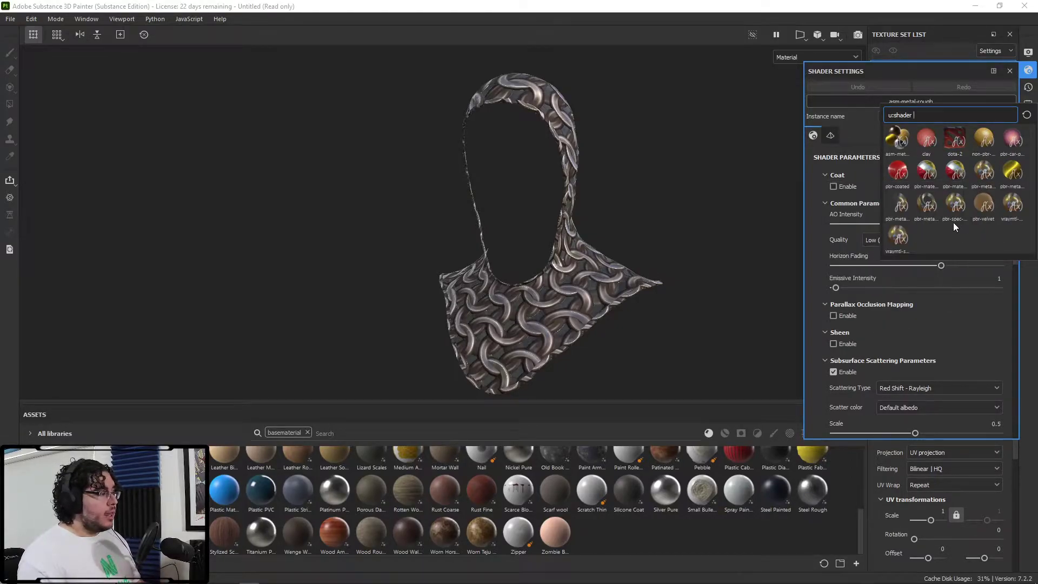
mouse_move(932, 208)
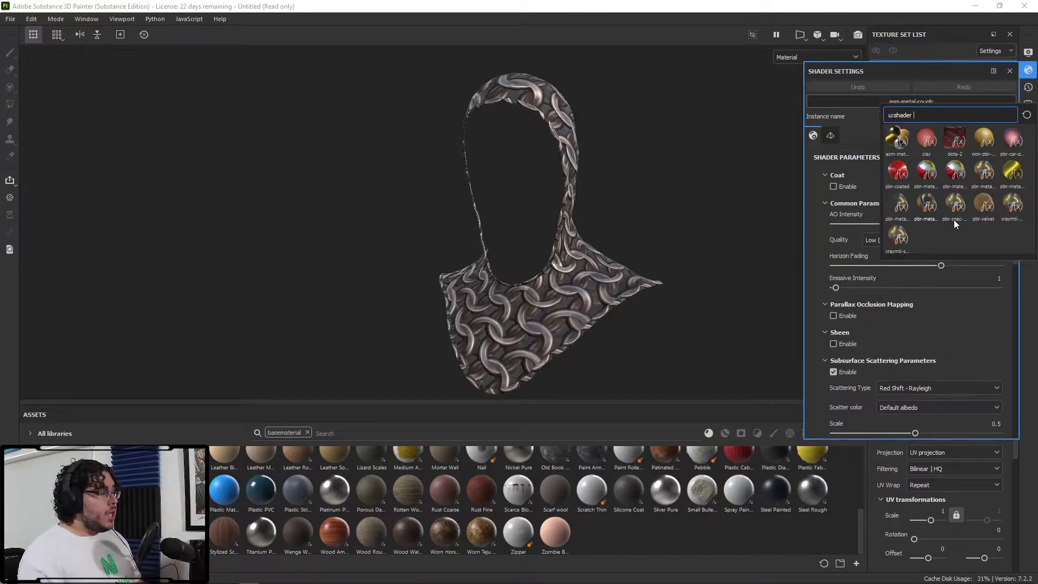
key(Escape)
alt+drag(667, 287, 644, 281)
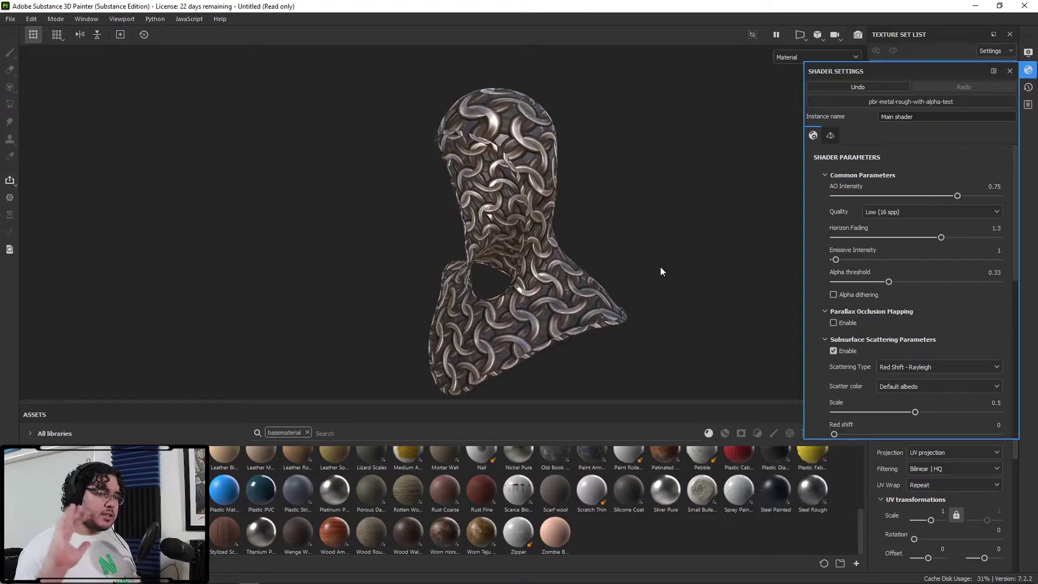
Preview the pbr-metal-rough-with-alpha-blending shader among the available shaders without applying it, and close the shader settings
click(898, 102)
mouse_move(901, 201)
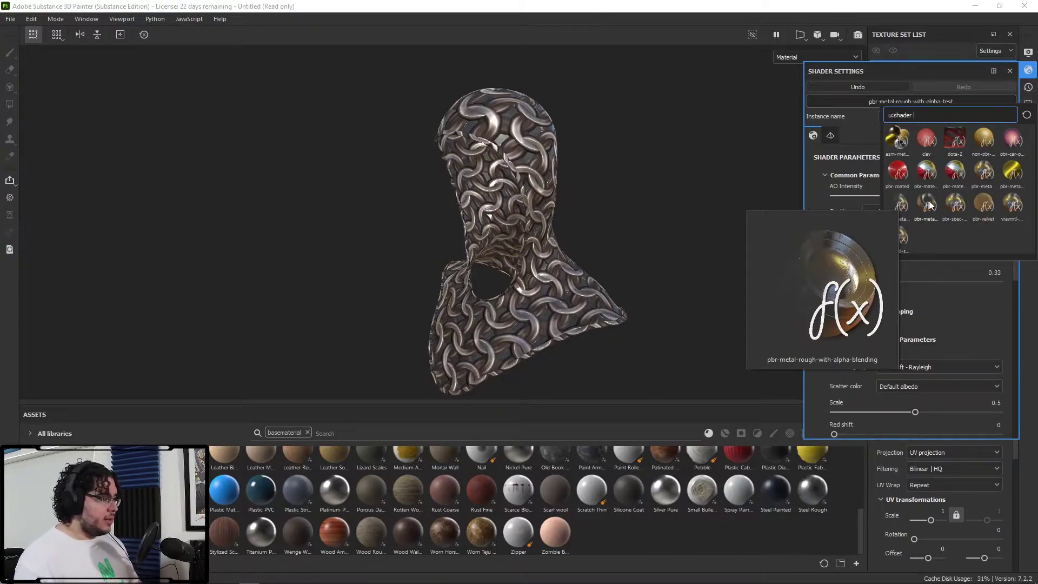
click(864, 124)
click(1010, 71)
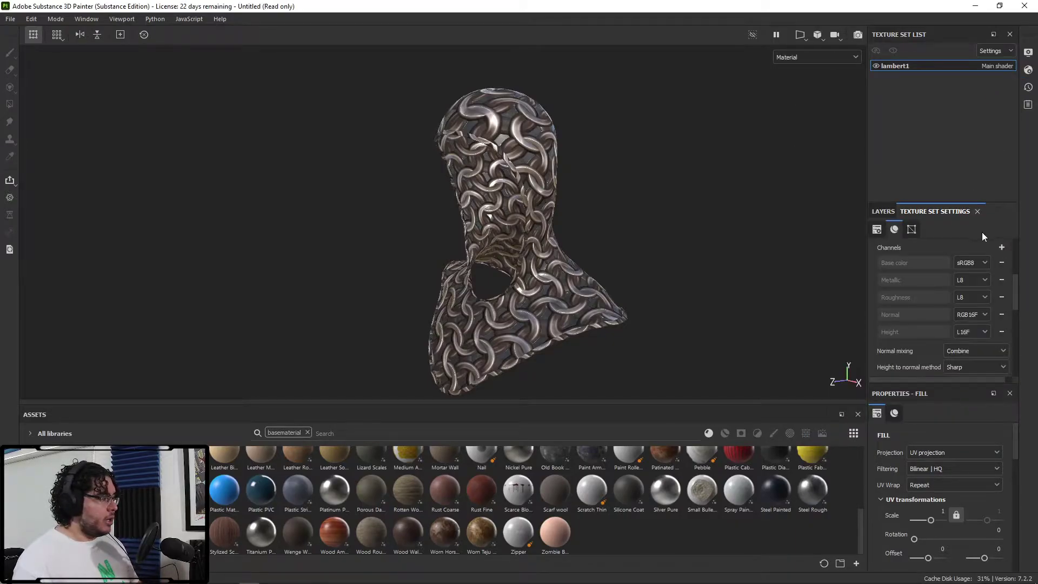
Add an Opacity channel to the texture set
scroll(960, 279, down, 1)
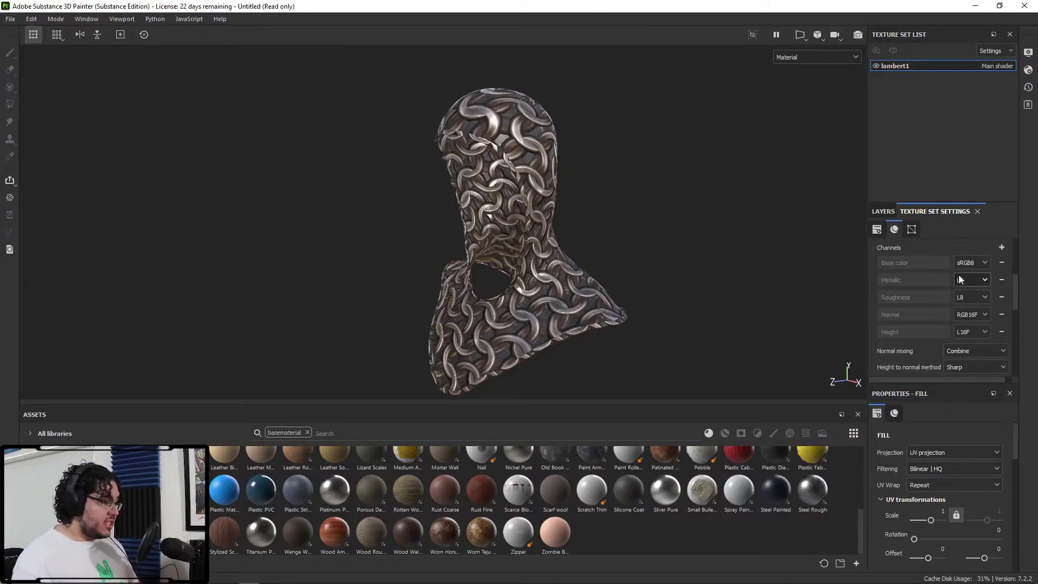
click(1001, 249)
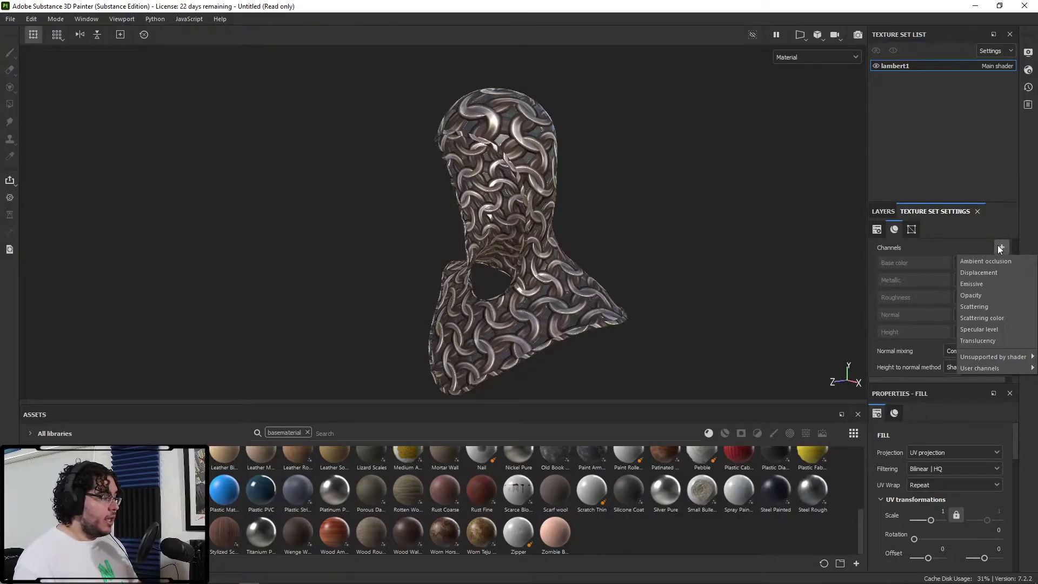
click(976, 295)
Examine the gaps between the chain rings on the coif's shoulder area up close
alt+middle_drag(630, 237, 715, 165)
alt+right_drag(715, 165, 795, 330)
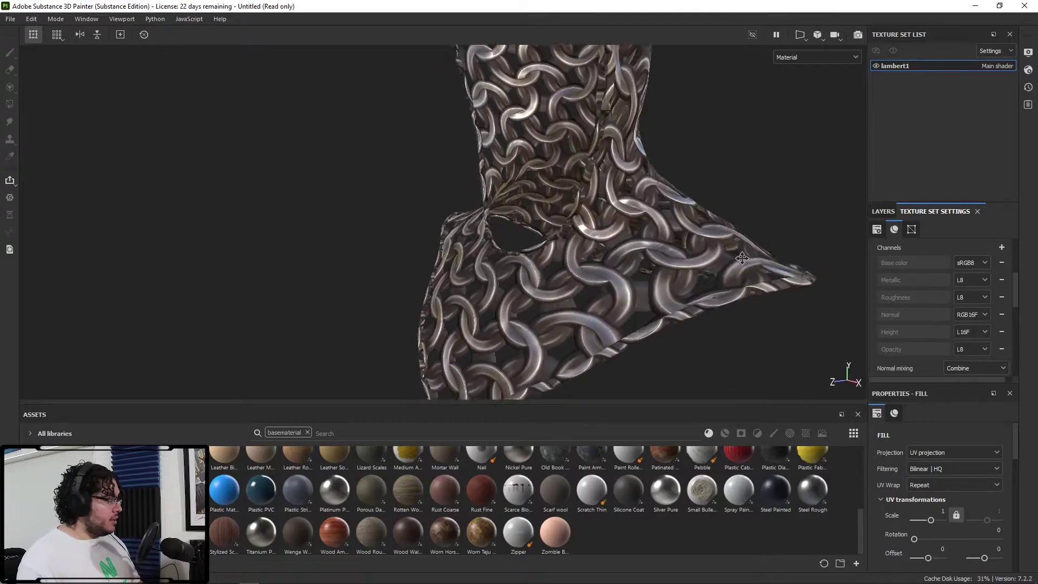
alt+middle_drag(762, 331, 756, 273)
alt+right_drag(640, 242, 607, 267)
alt+drag(606, 268, 731, 320)
scroll(732, 320, up, 3)
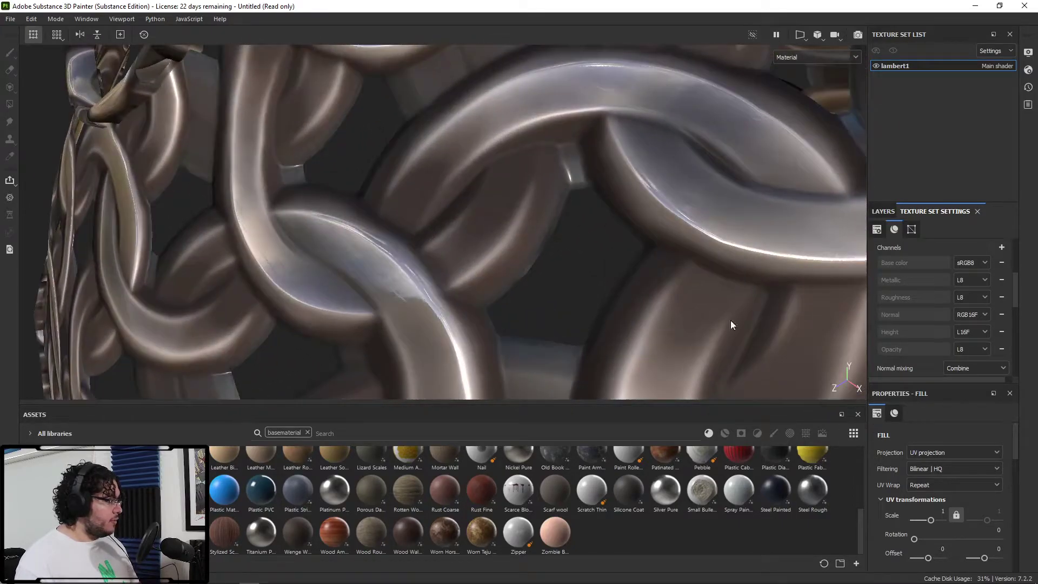
scroll(575, 340, down, 5)
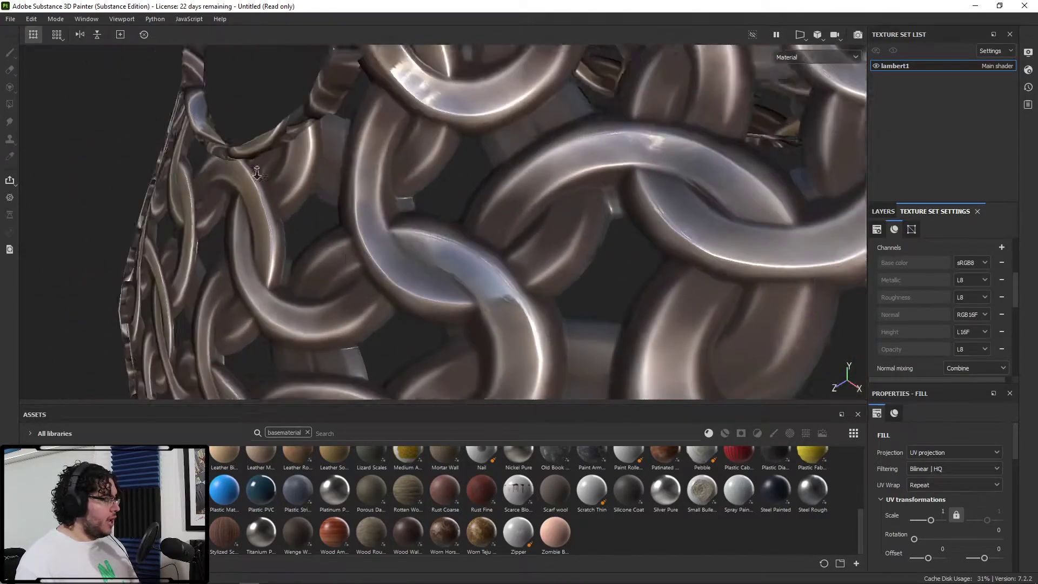
Set the UV scale of the Stylized Medieval Chain Armor fill layer to 6
click(882, 212)
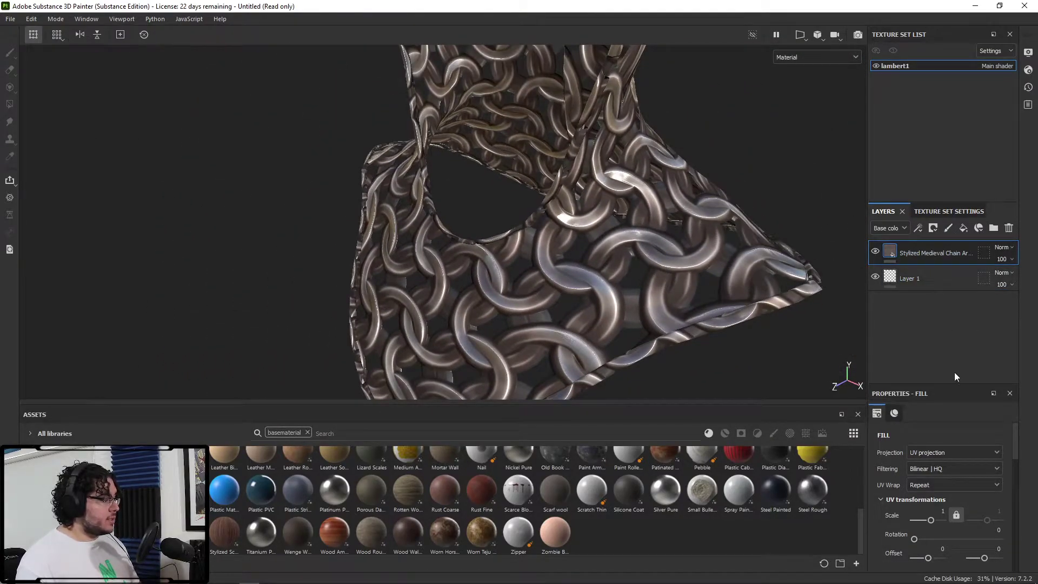
scroll(929, 492, down, 2)
drag(930, 488, 933, 486)
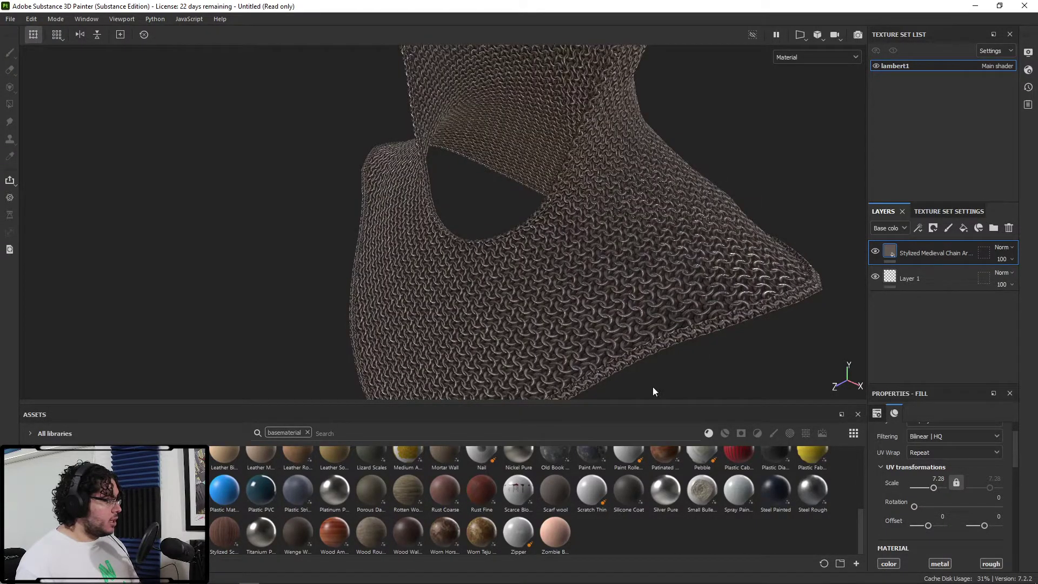
alt+drag(653, 387, 595, 285)
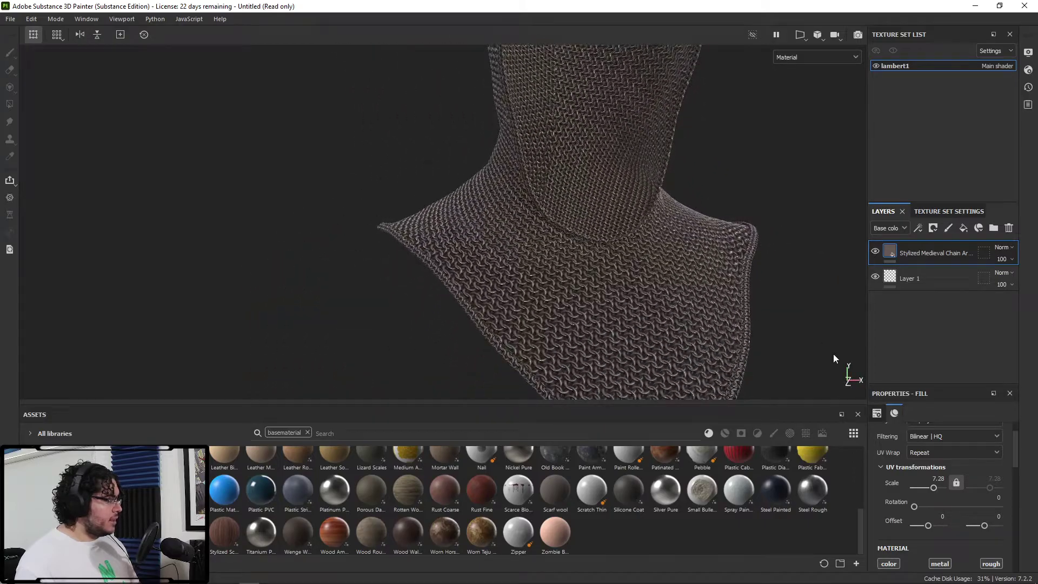
drag(946, 478, 918, 468)
text(6)
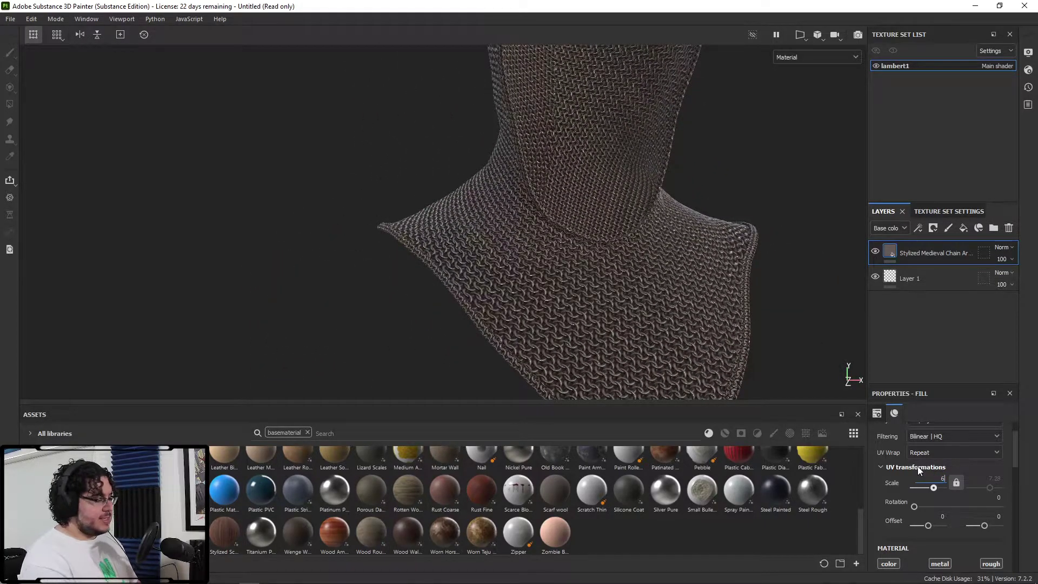
key(Return)
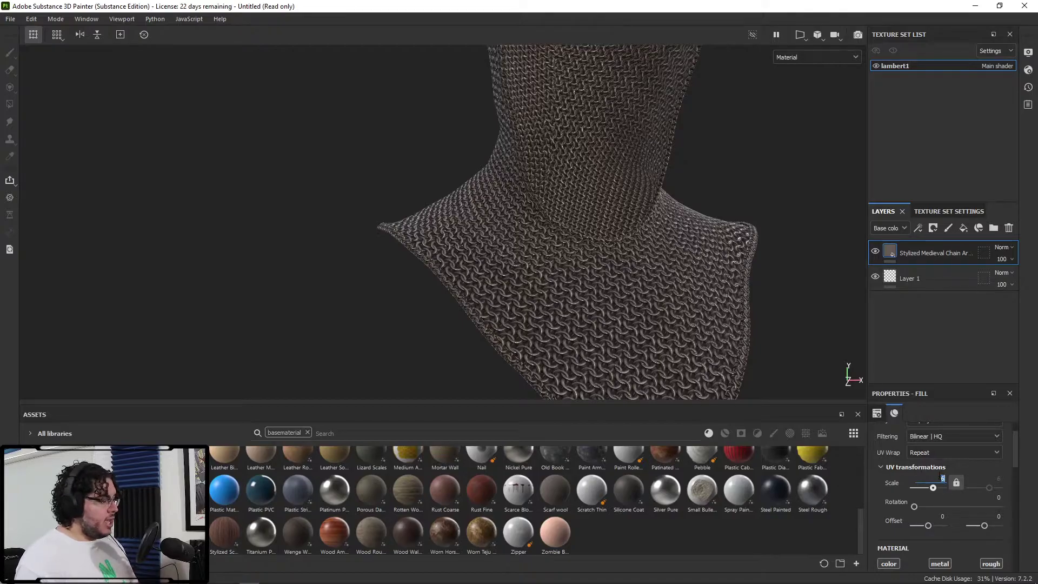
Examine the size and tiling of the chainmail rings around the coif's front, sides and back
alt+drag(808, 356, 535, 307)
alt+right_drag(535, 307, 720, 303)
alt+drag(719, 303, 720, 260)
alt+right_drag(720, 259, 674, 267)
alt+drag(674, 267, 469, 248)
alt+right_drag(468, 249, 373, 225)
alt+drag(596, 230, 547, 132)
alt+drag(538, 228, 580, 184)
alt+middle_drag(579, 184, 591, 103)
alt+right_drag(592, 103, 581, 217)
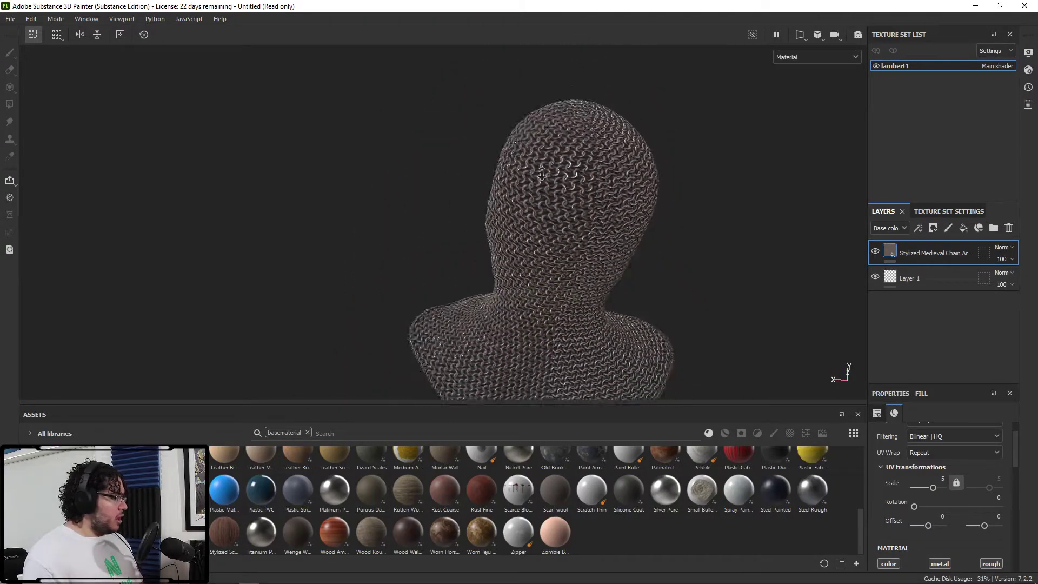
alt+middle_drag(581, 233, 600, 174)
alt+drag(600, 174, 652, 226)
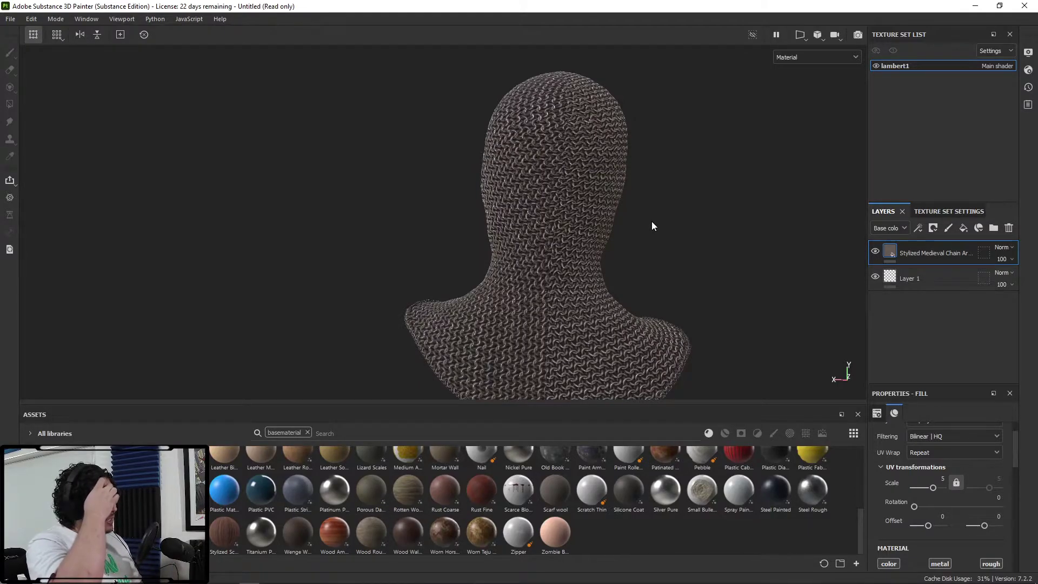
Switch the chain armor fill layer to Tri-planar projection
scroll(937, 442, up, 1)
click(940, 450)
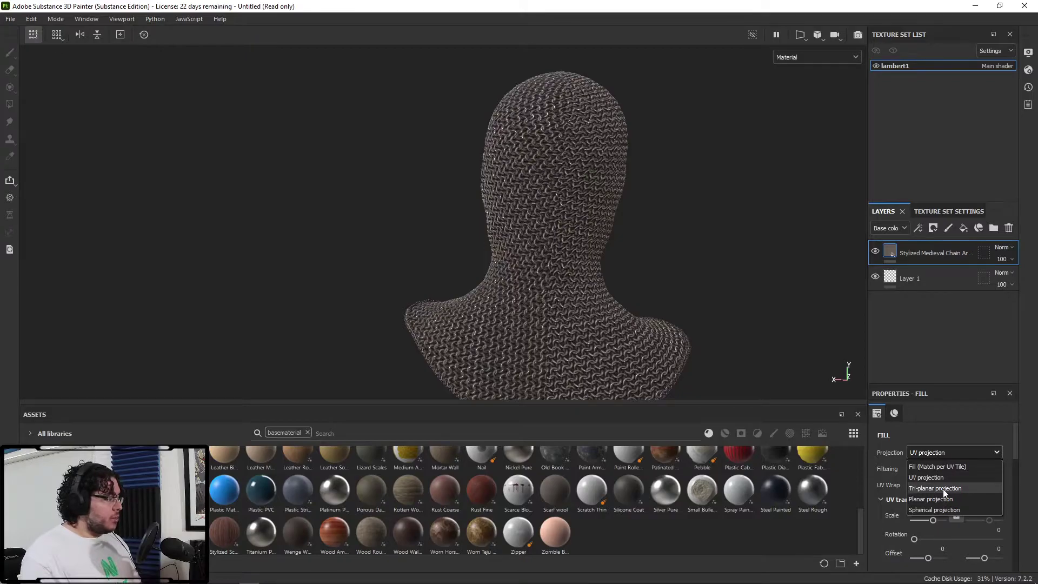
click(943, 489)
Examine the tri-planar blending of the rings over the top of the head and around the neck
alt+drag(683, 266, 616, 208)
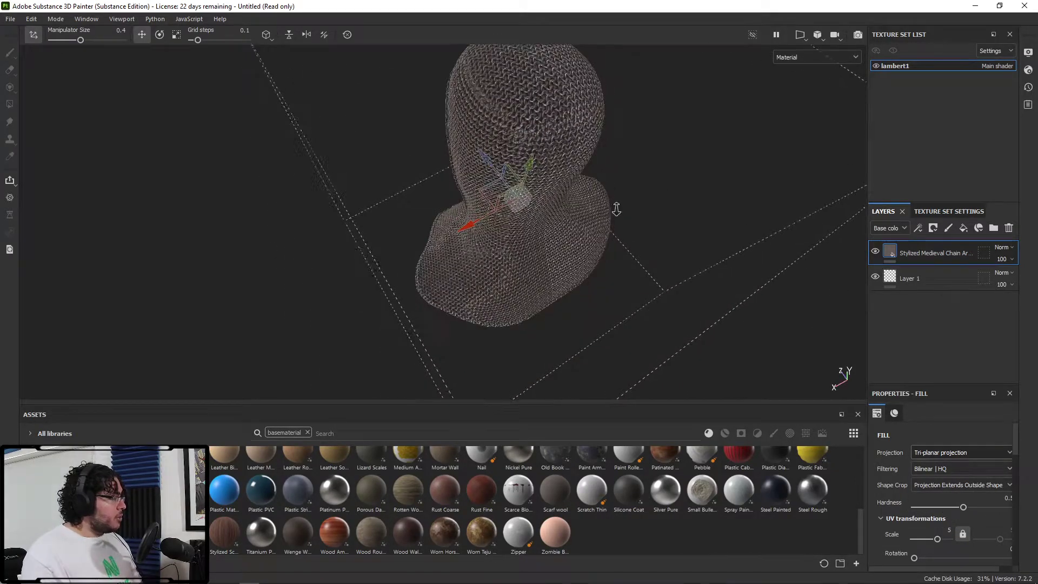
alt+right_drag(616, 208, 668, 238)
alt+drag(668, 238, 595, 280)
scroll(562, 252, up, 3)
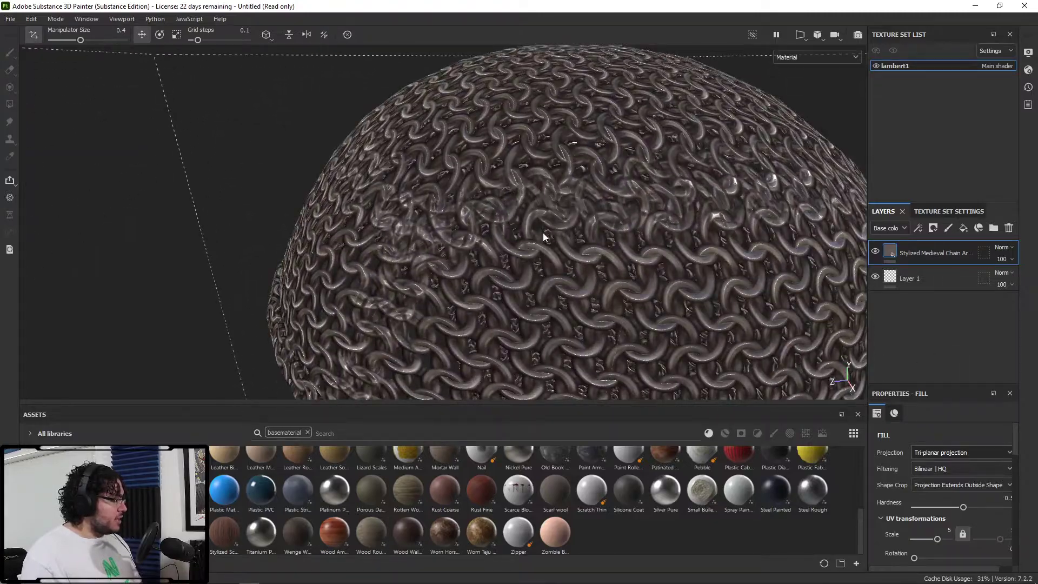
alt+drag(673, 215, 511, 211)
alt+drag(480, 348, 741, 297)
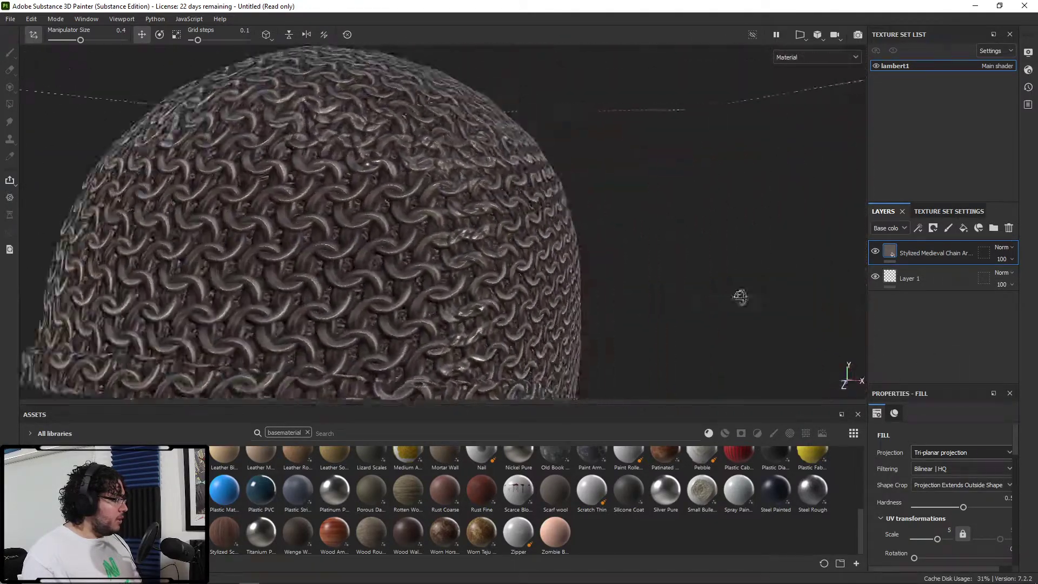
alt+right_drag(742, 297, 287, 295)
mouse_move(287, 294)
alt+mouse_down()
mouse_move(424, 278)
mouse_move(269, 257)
mouse_move(477, 213)
mouse_move(528, 232)
mouse_move(552, 269)
mouse_move(575, 274)
mouse_move(486, 295)
alt+mouse_up()
mouse_move(732, 354)
alt+mouse_down()
mouse_move(577, 292)
mouse_move(790, 332)
alt+mouse_up()
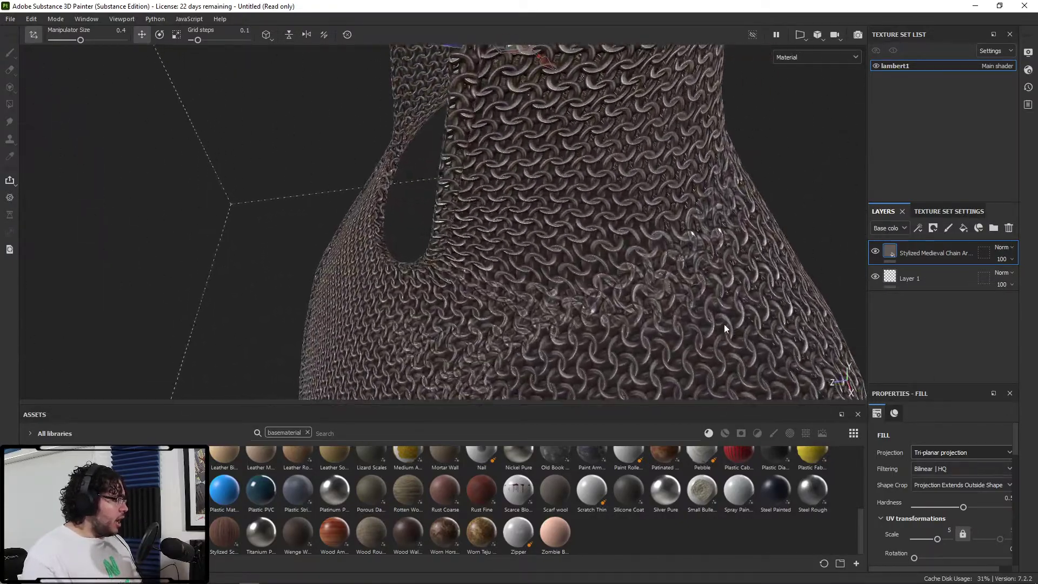
Raise the hardness of the fill layer's tri-planar projection to about 0.88
alt+right_drag(481, 251, 620, 276)
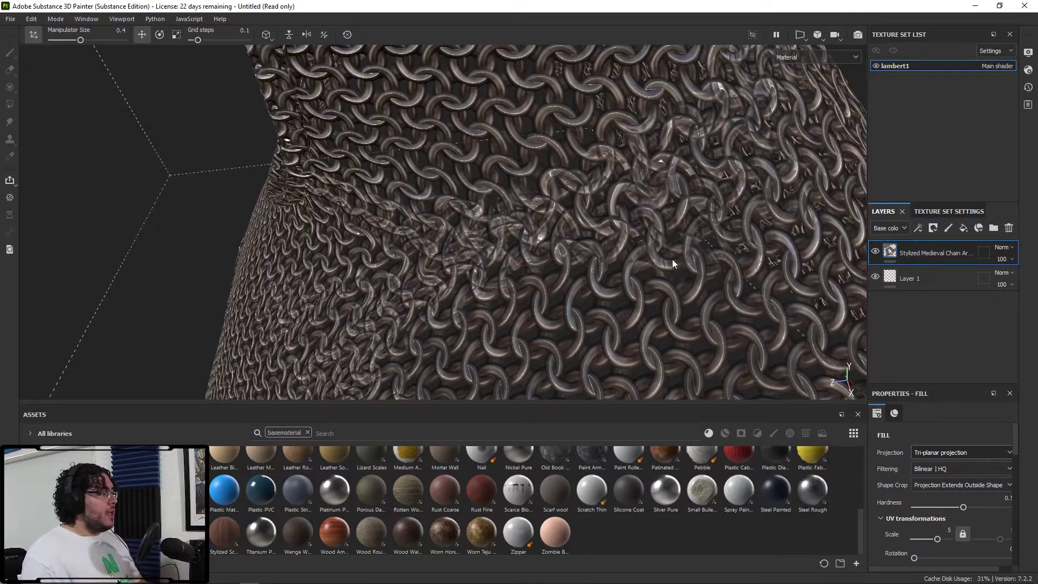
alt+right_drag(673, 260, 433, 156)
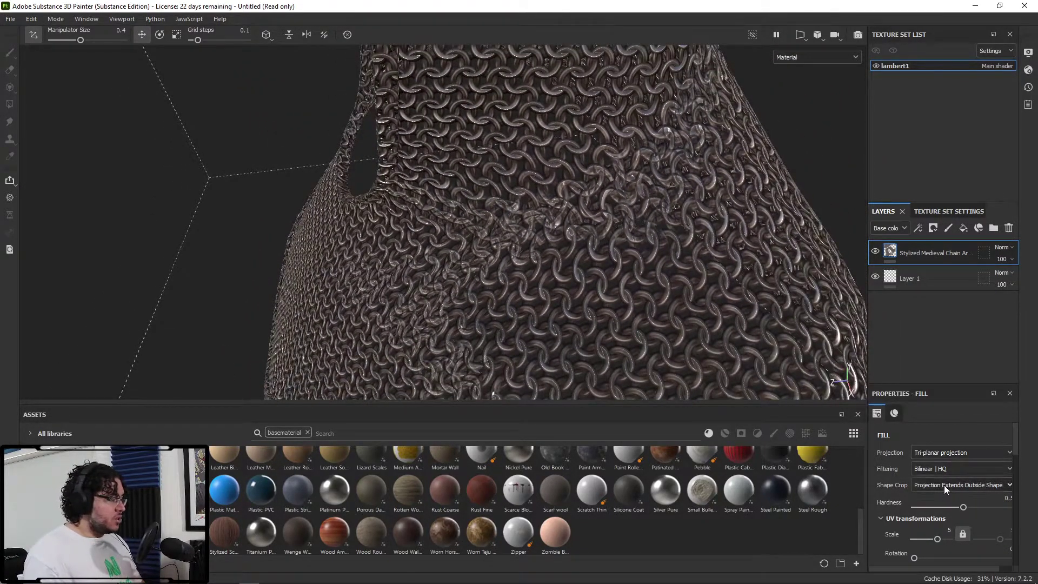
drag(963, 508, 1003, 507)
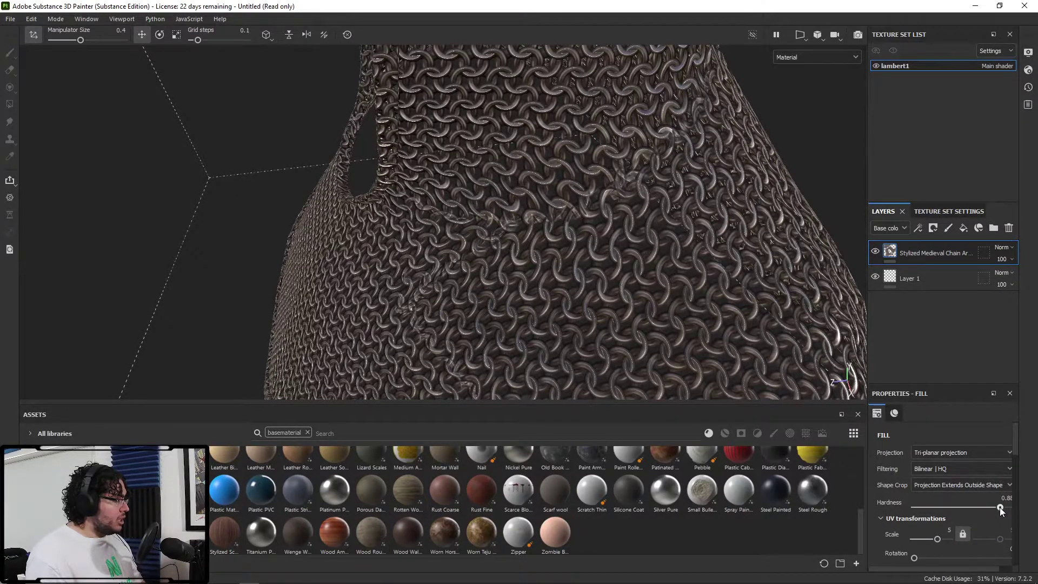
key(f)
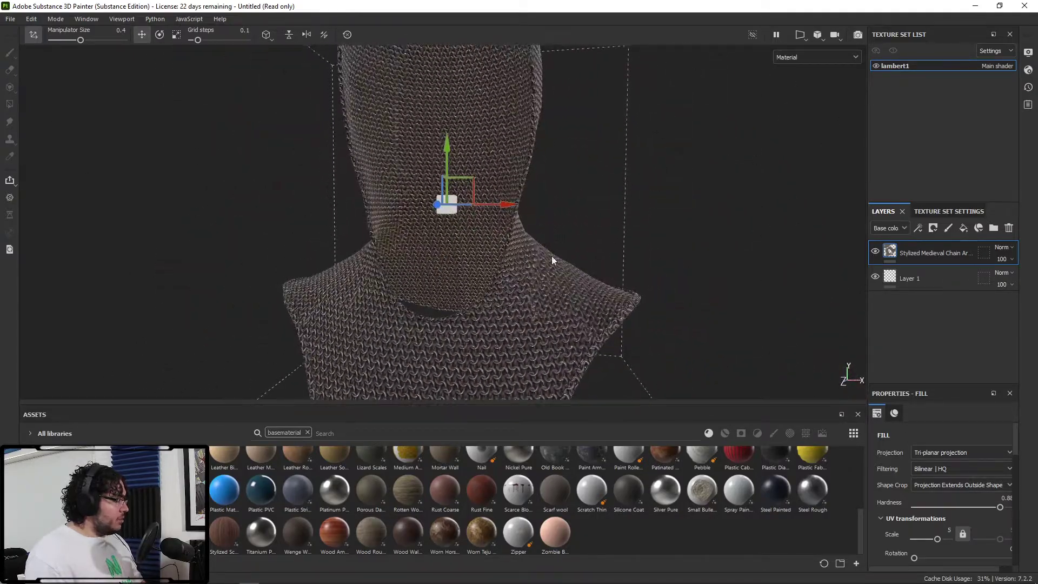
Examine the sharpened projection transitions across the coif's head, neck, shoulders and back
alt+drag(551, 255, 605, 269)
alt+middle_drag(612, 272, 628, 292)
alt+right_drag(627, 292, 692, 281)
alt+right_drag(447, 164, 227, 116)
alt+right_drag(754, 300, 162, 116)
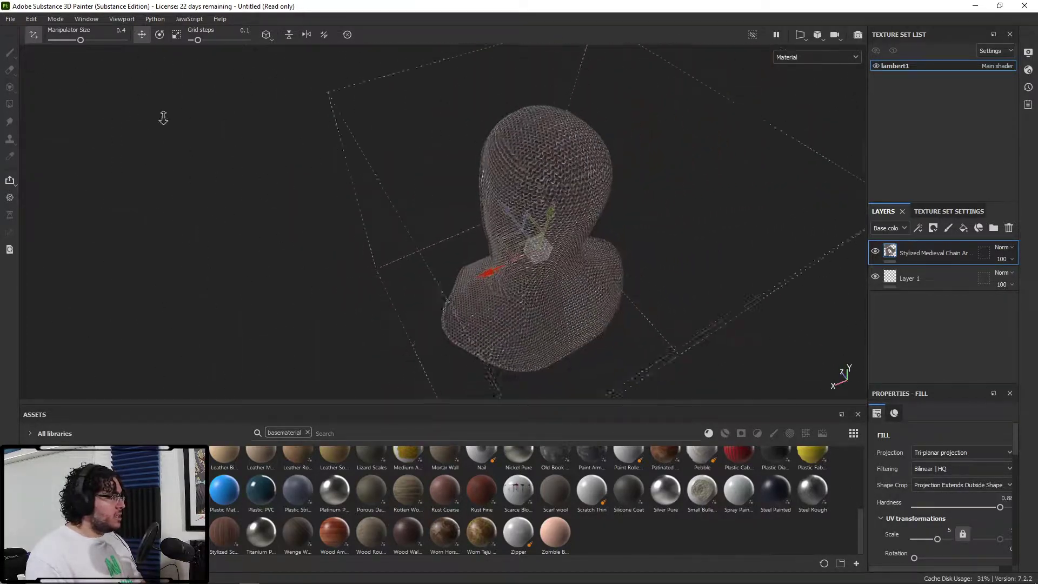
alt+drag(313, 165, 544, 230)
alt+middle_drag(543, 230, 486, 185)
alt+right_drag(487, 185, 661, 352)
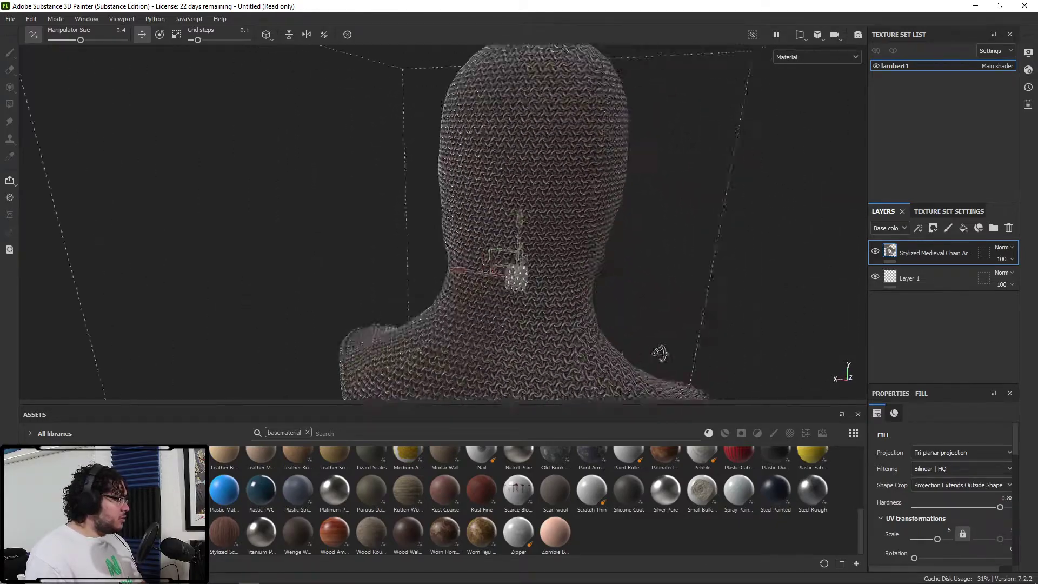
alt+middle_drag(570, 274, 514, 167)
alt+right_drag(514, 167, 651, 299)
alt+drag(652, 299, 579, 232)
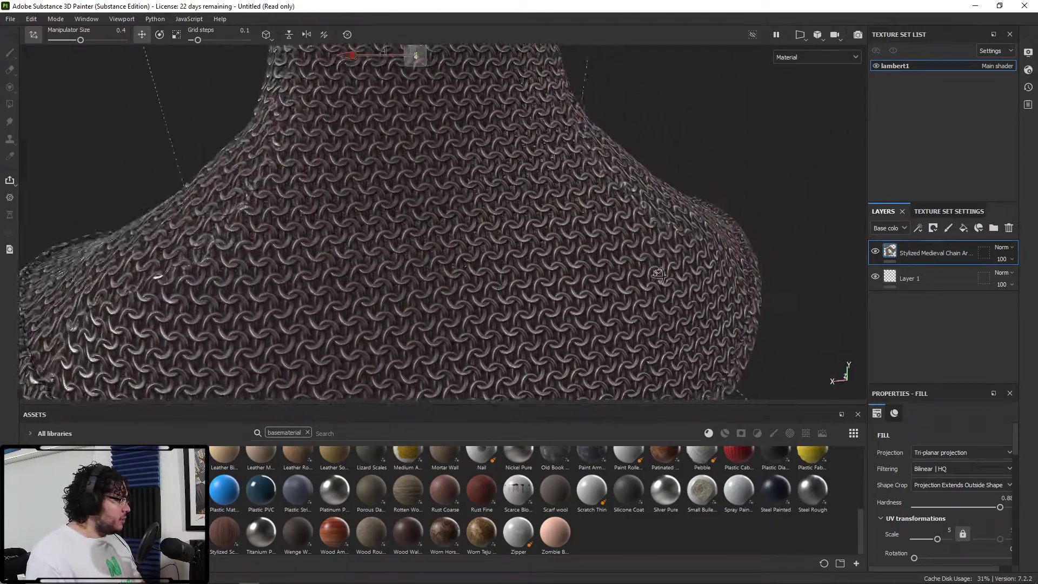
alt+middle_drag(578, 233, 641, 303)
alt+right_drag(641, 303, 490, 252)
alt+drag(659, 267, 574, 247)
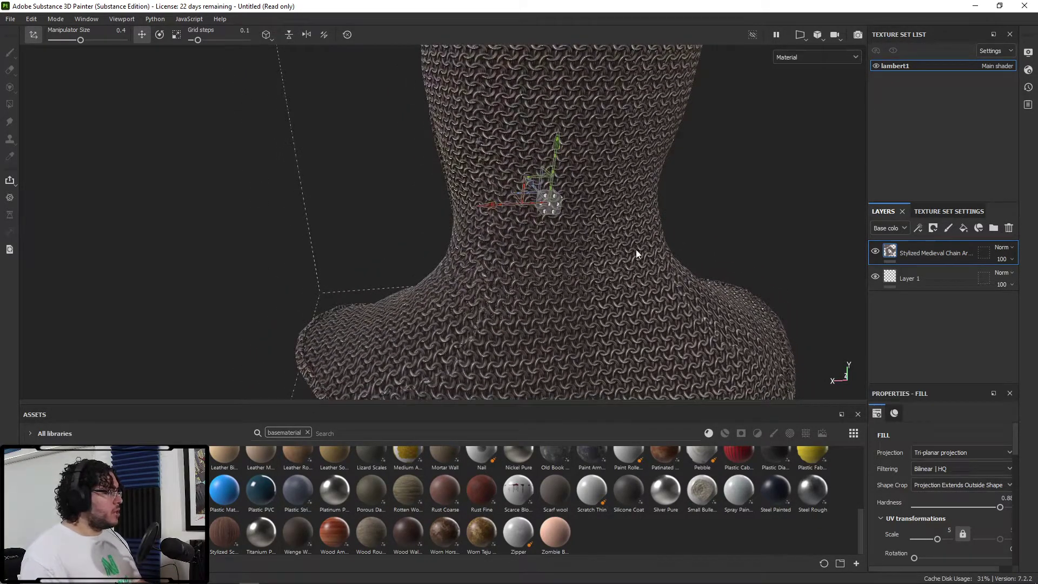
Examine the chainmail pattern and projection transitions over the back of the neck, the shoulders and the lower back edge
alt+drag(637, 254, 672, 250)
alt+right_drag(672, 250, 742, 222)
alt+middle_drag(741, 222, 740, 276)
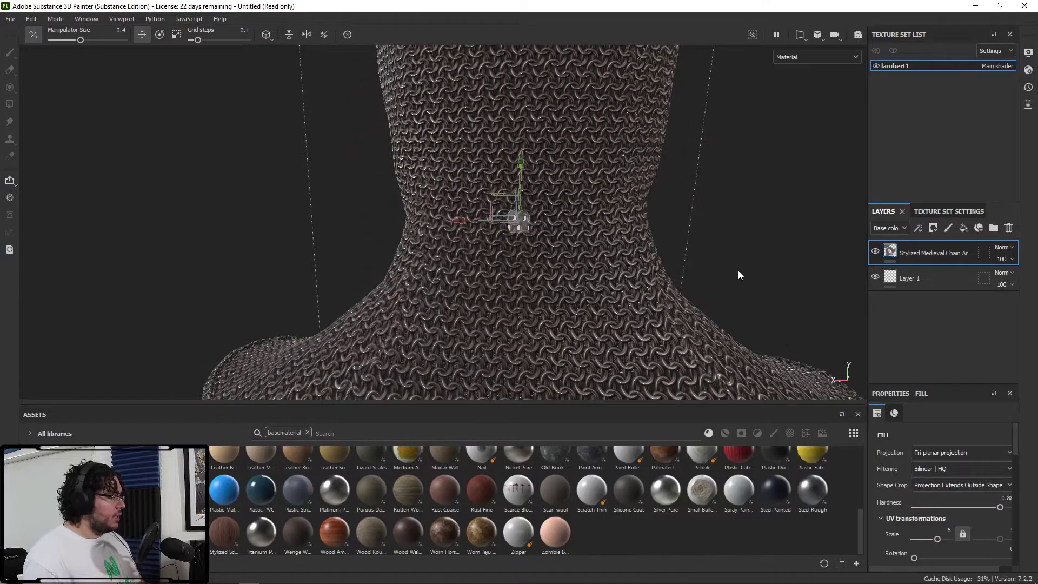
mouse_move(740, 275)
alt+right_down()
mouse_move(686, 260)
mouse_move(725, 232)
mouse_move(481, 171)
mouse_move(589, 300)
mouse_move(605, 271)
alt+right_up()
mouse_move(606, 270)
alt+mouse_down()
mouse_move(628, 241)
mouse_move(695, 256)
mouse_move(709, 248)
alt+mouse_up()
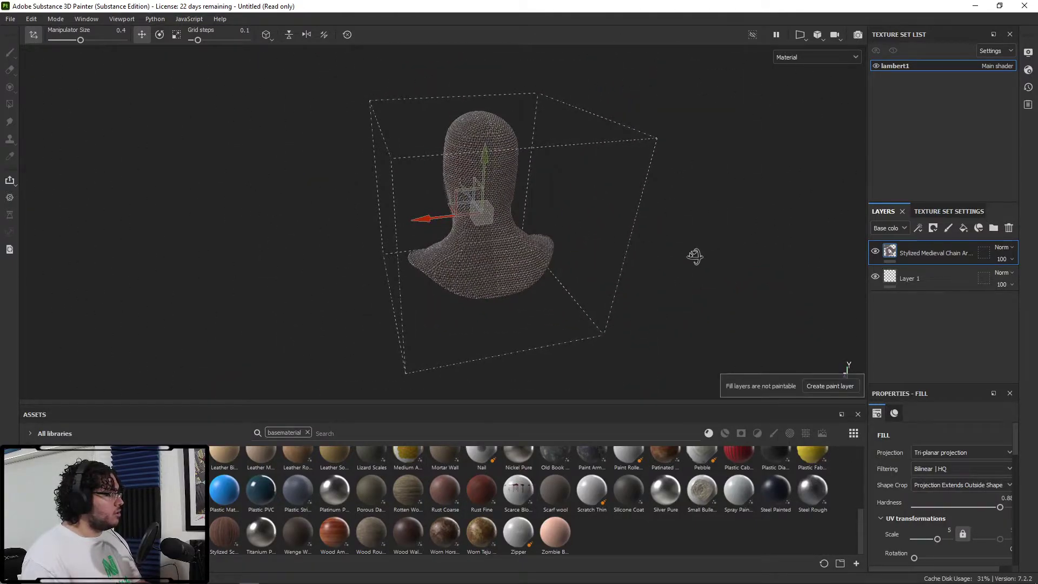
scroll(458, 151, up, 2)
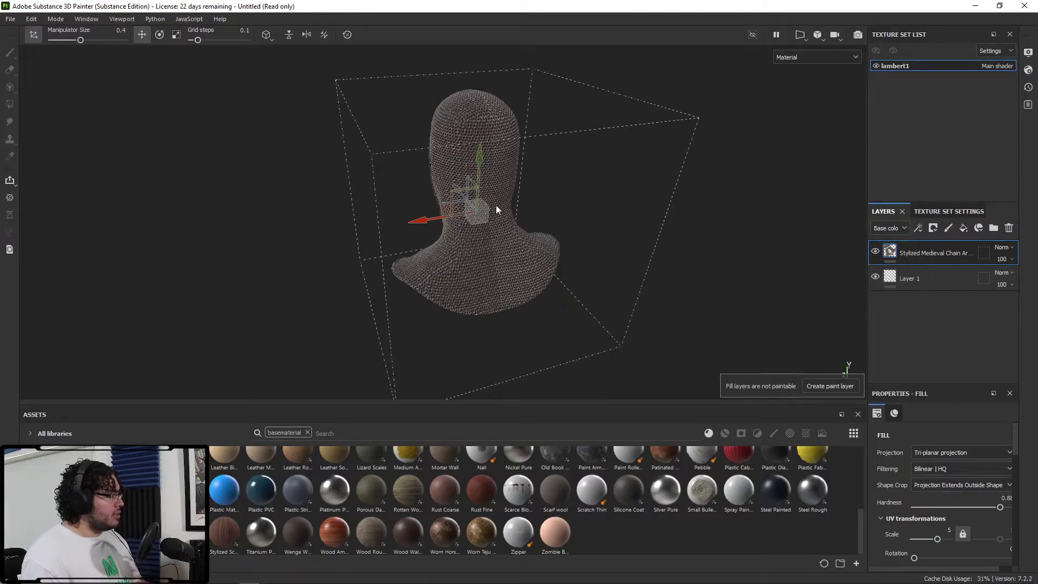
mouse_move(520, 311)
alt+mouse_down()
mouse_move(364, 308)
mouse_move(248, 278)
mouse_move(184, 278)
mouse_move(457, 287)
mouse_move(530, 313)
alt+mouse_up()
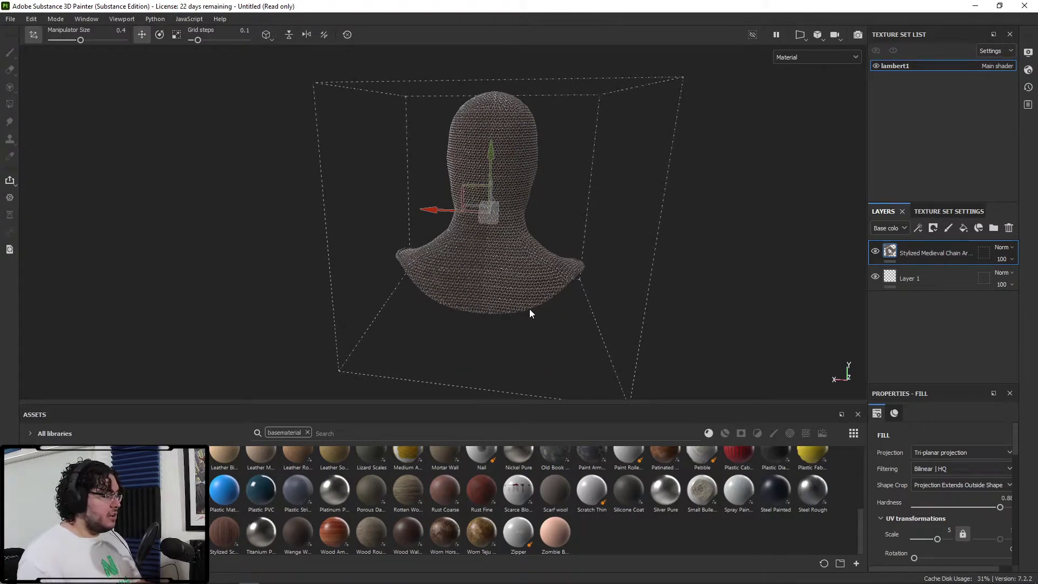
alt+right_drag(467, 273, 644, 301)
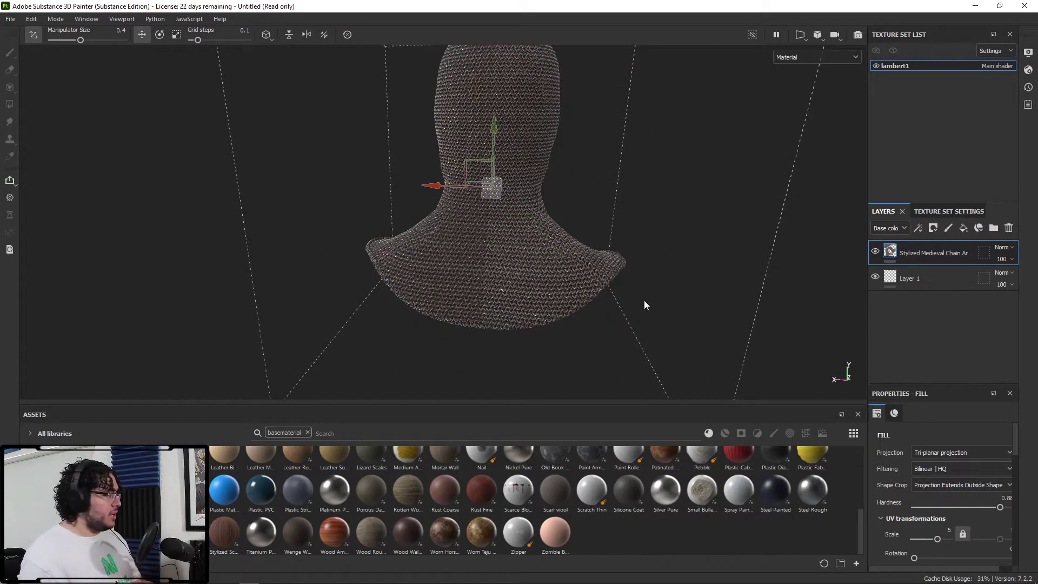
alt+right_drag(506, 293, 579, 318)
alt+right_drag(468, 262, 685, 249)
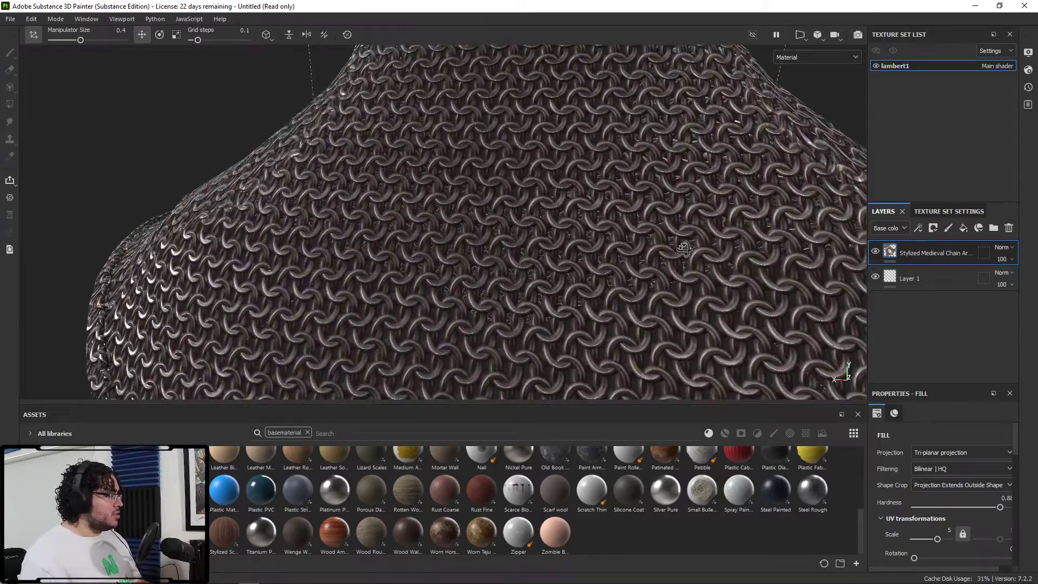
alt+drag(685, 249, 657, 309)
alt+right_drag(657, 308, 215, 182)
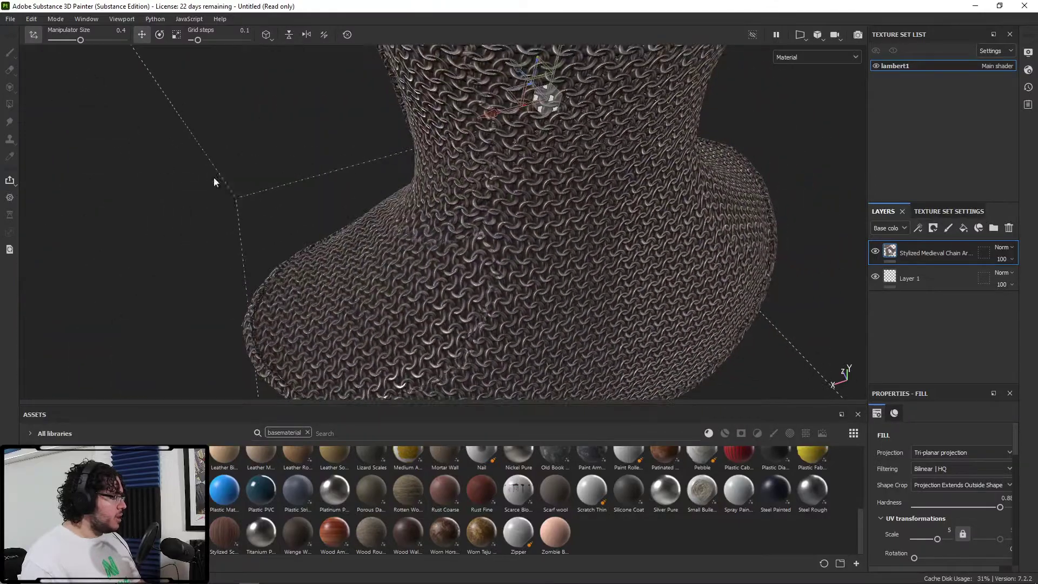
Examine the whole coif from the back, side and front, including the rings above the face opening
alt+drag(215, 183, 465, 163)
alt+right_drag(466, 162, 359, 155)
alt+drag(360, 155, 335, 162)
alt+middle_drag(538, 235, 556, 254)
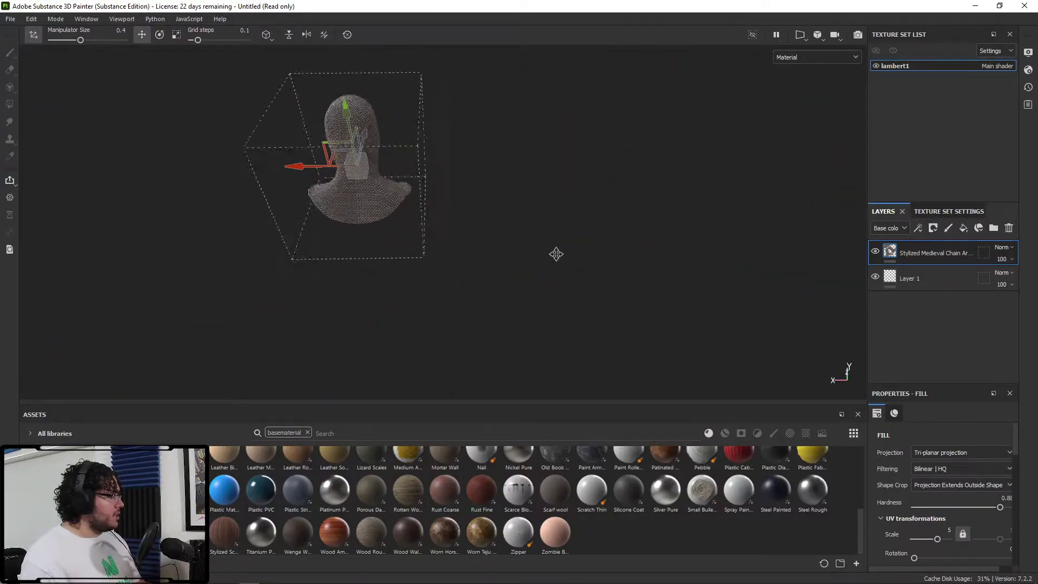
alt+drag(556, 253, 541, 153)
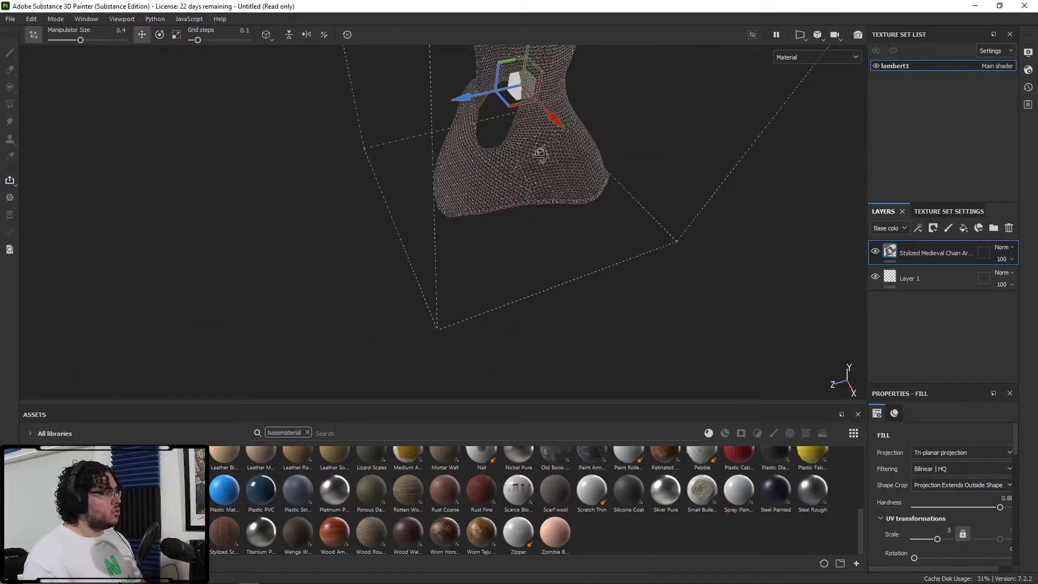
alt+middle_drag(541, 154, 512, 259)
alt+drag(512, 259, 622, 303)
alt+right_drag(622, 303, 716, 366)
alt+drag(716, 366, 558, 232)
alt+right_drag(558, 232, 610, 187)
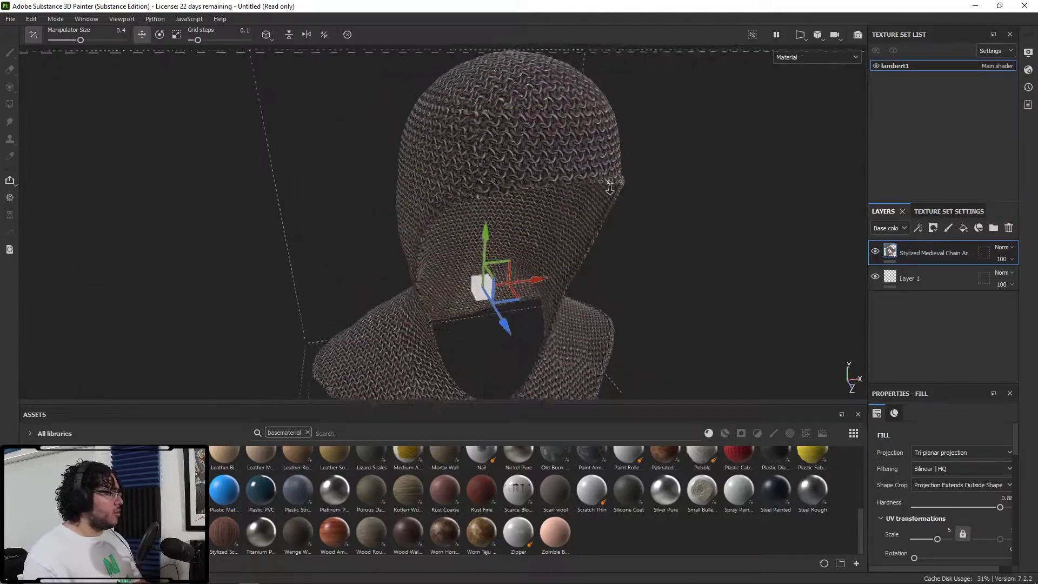
Raise the chain armor layer's tri-planar hardness to its maximum and check the seams on the head
alt+middle_drag(610, 188, 592, 224)
alt+right_drag(593, 224, 671, 257)
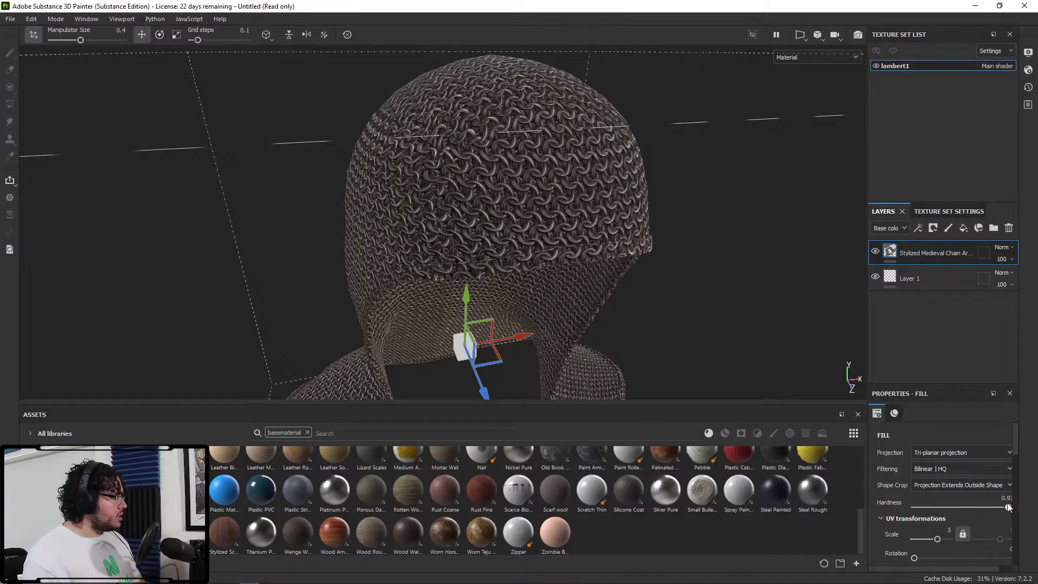
alt+right_drag(519, 181, 575, 190)
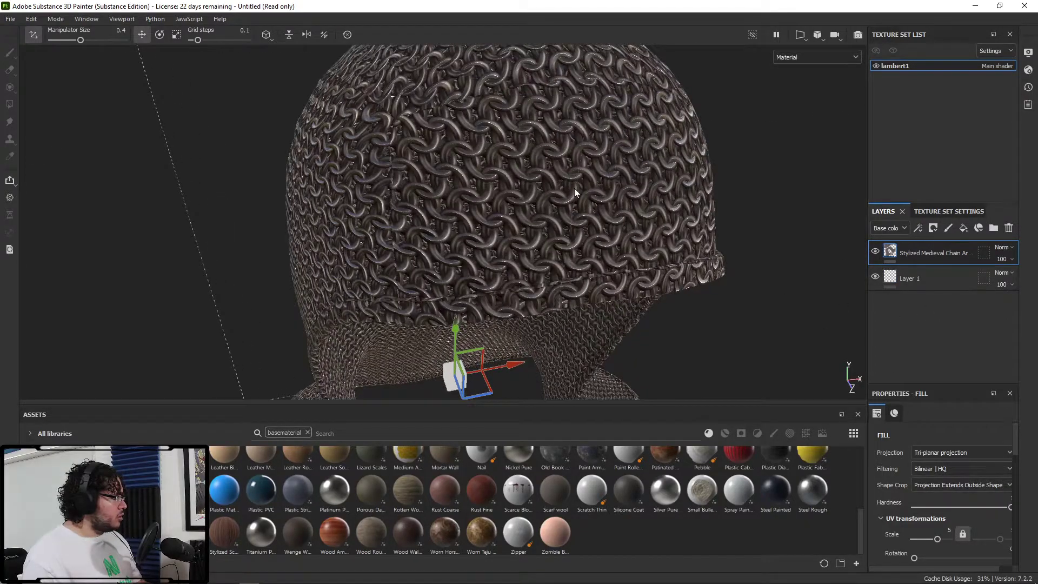
alt+drag(575, 189, 463, 241)
alt+right_drag(464, 241, 479, 244)
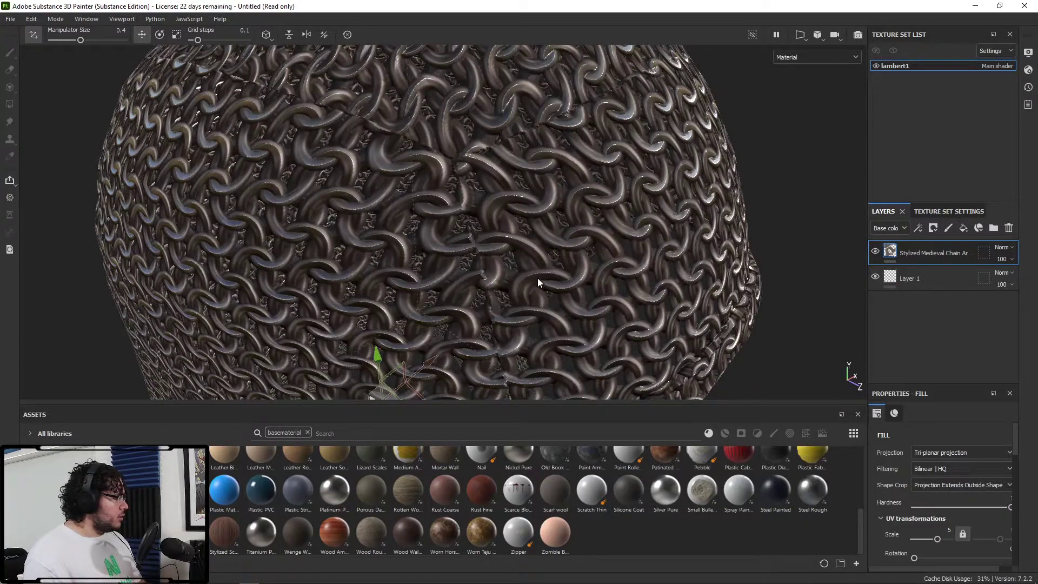
alt+right_drag(538, 278, 344, 210)
alt+drag(343, 210, 435, 210)
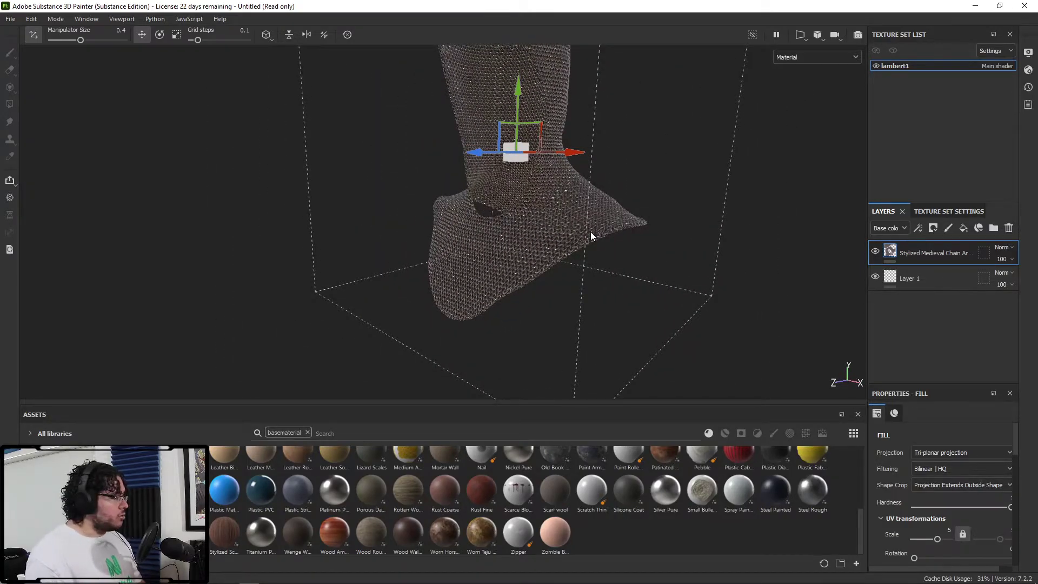
alt+drag(591, 236, 665, 265)
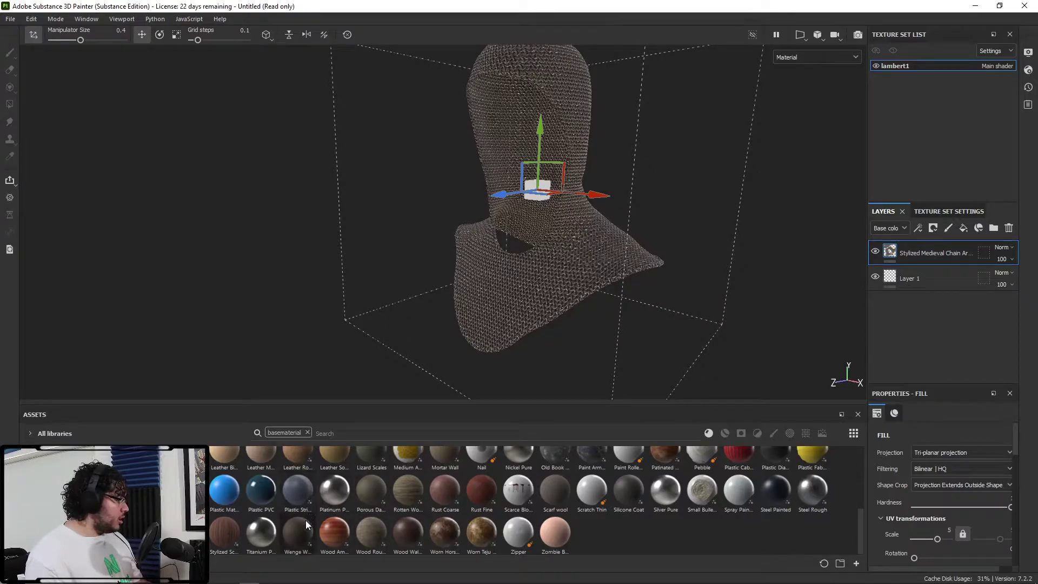
Search the base materials for leather with the term "leat"
click(352, 427)
text(leasthe)
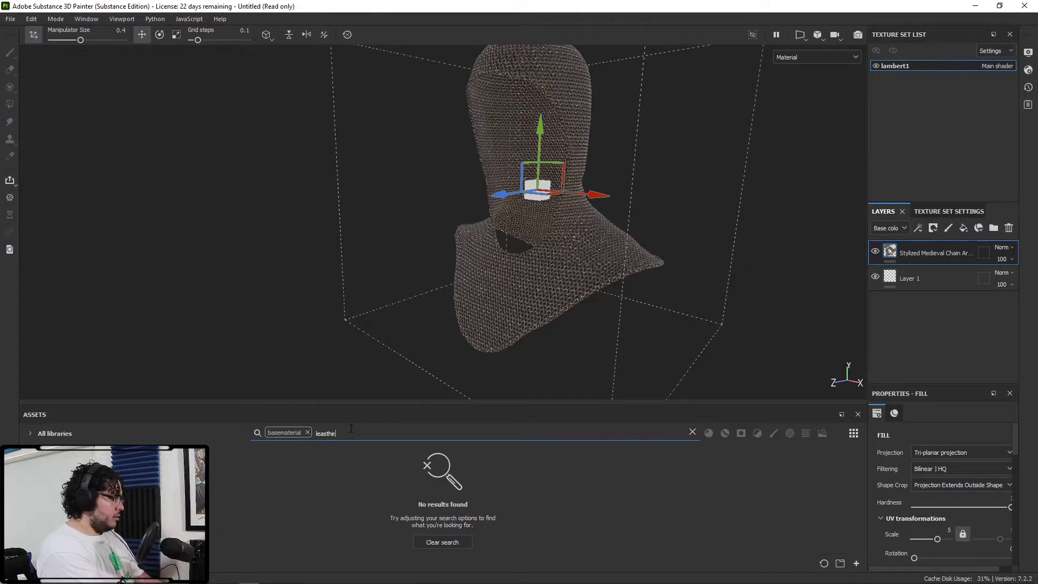
key(BackSpace)
key(BackSpace)
key(BackSpace)
key(BackSpace)
key(BackSpace)
text(t)
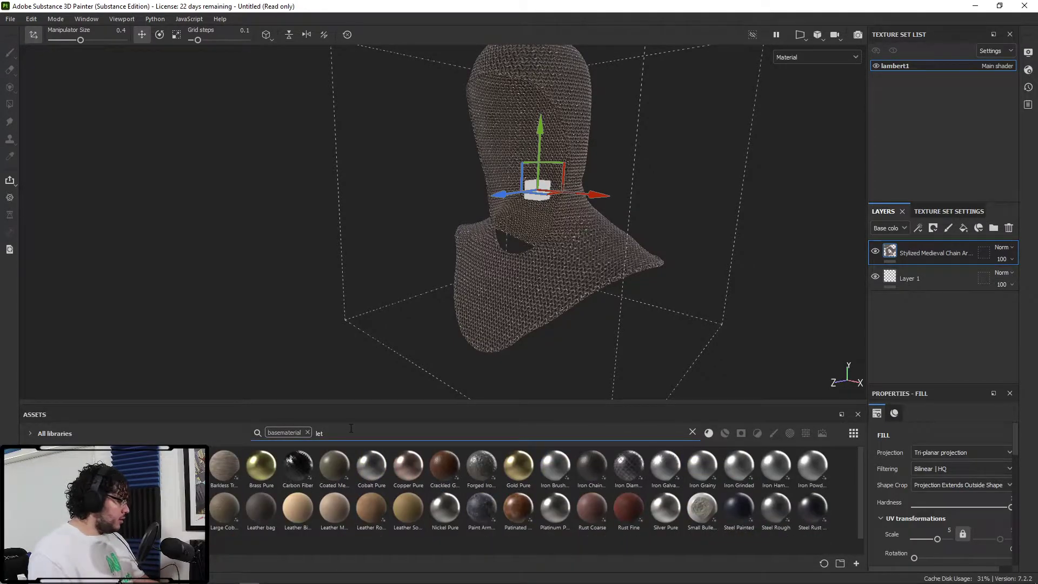
key(BackSpace)
text(at)
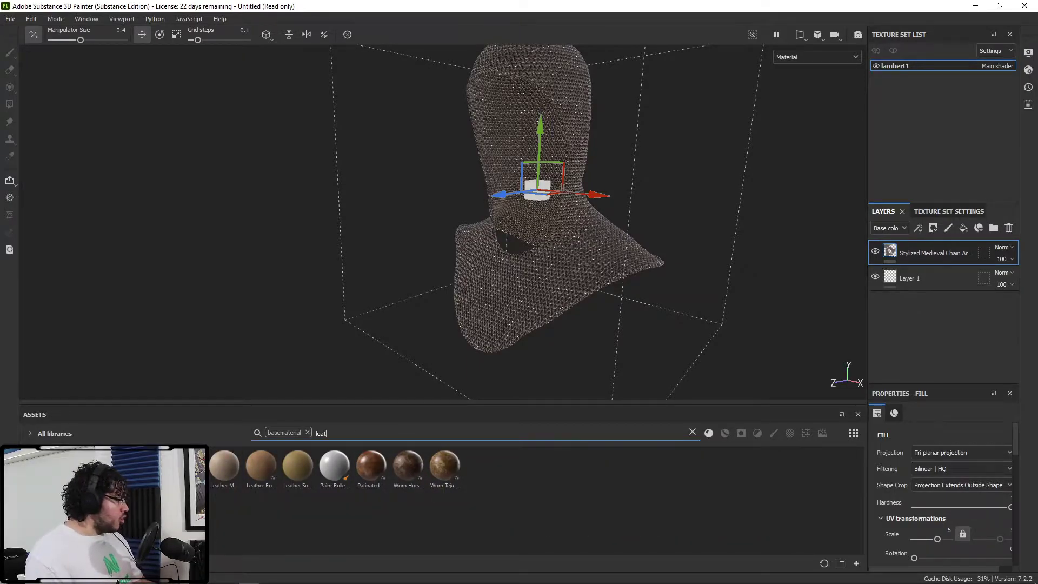
Add the Patinated Calfskin Leather material as a fill layer above the chain armor layer
mouse_move(123, 481)
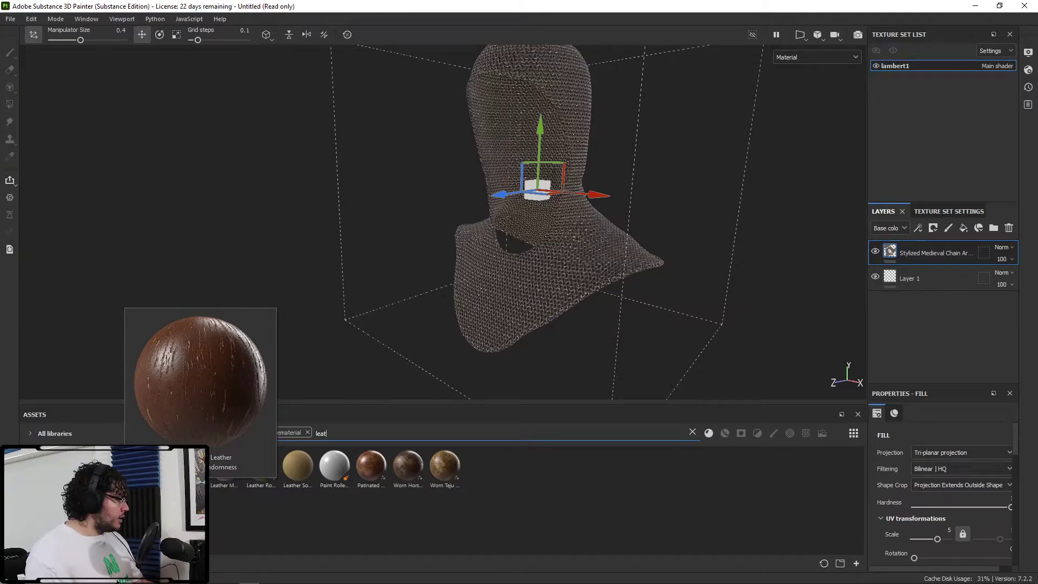
mouse_move(372, 465)
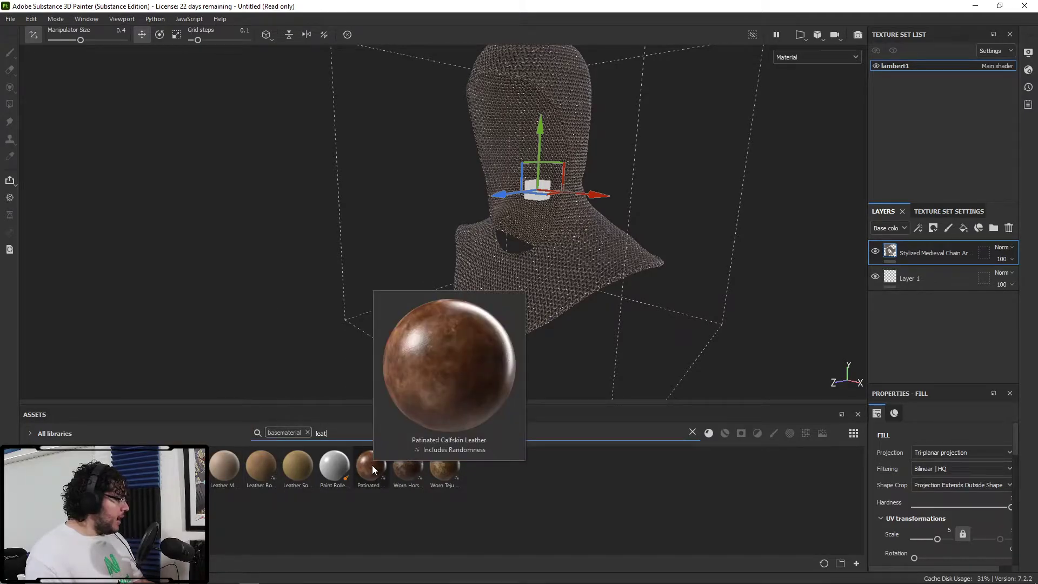
drag(371, 465, 904, 243)
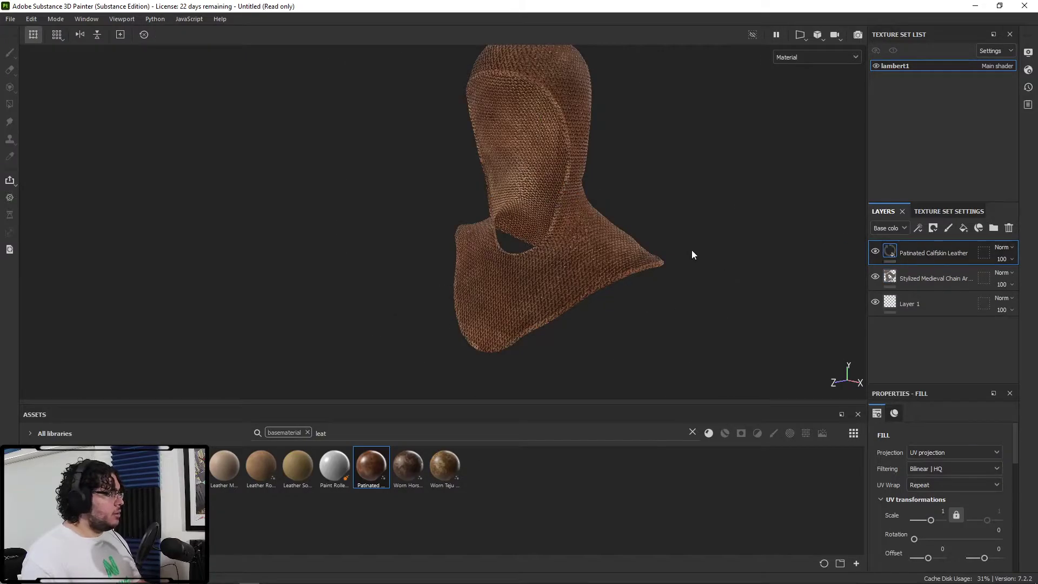
alt+right_drag(585, 231, 753, 359)
alt+drag(638, 238, 616, 181)
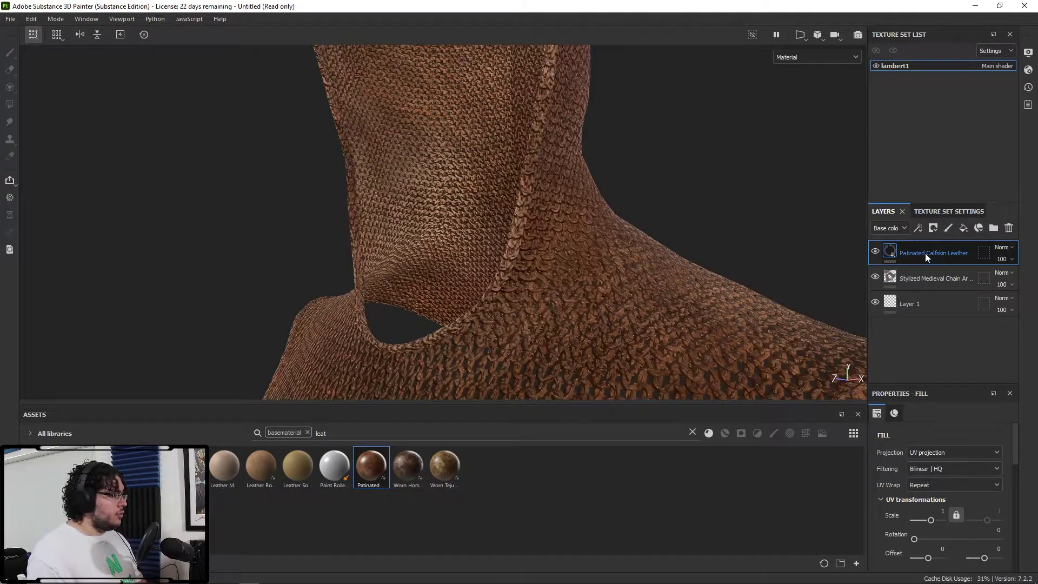
Add a black mask to the leather layer and reveal it only on the coif's edge strips with mesh-mode polygon fill
right_click(926, 252)
click(936, 21)
key(4)
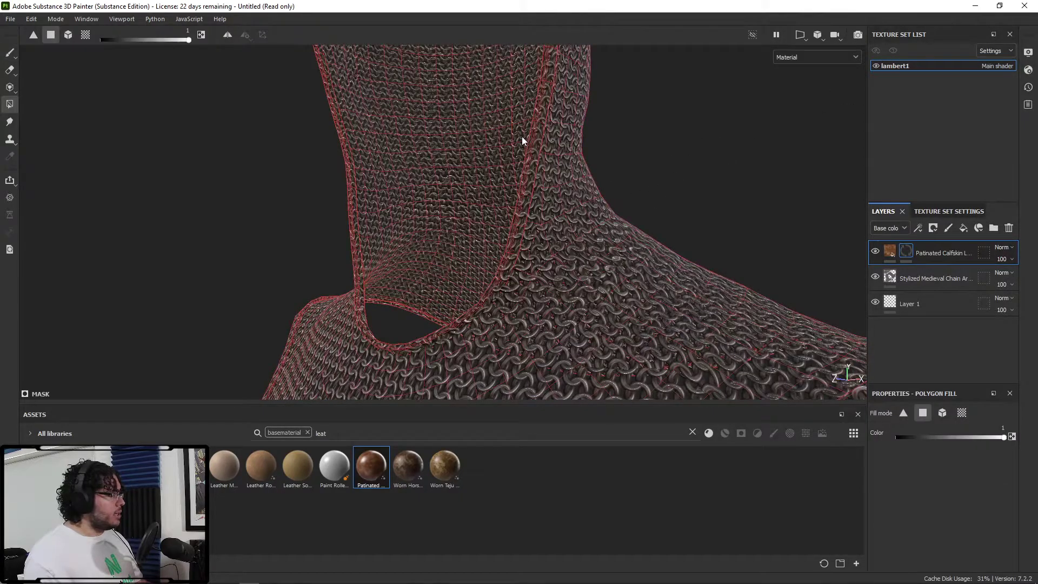
click(943, 411)
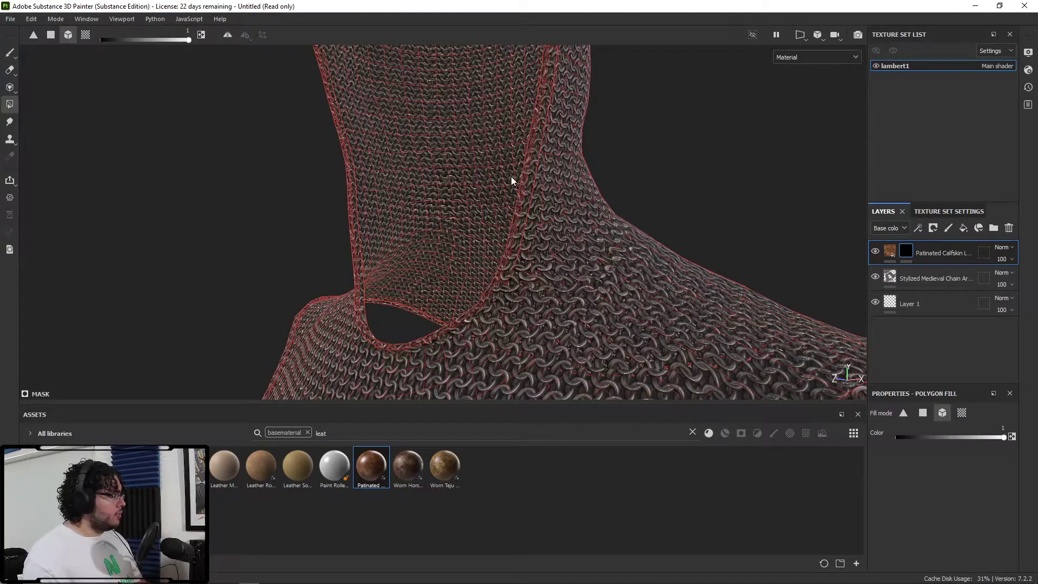
alt+drag(524, 171, 481, 154)
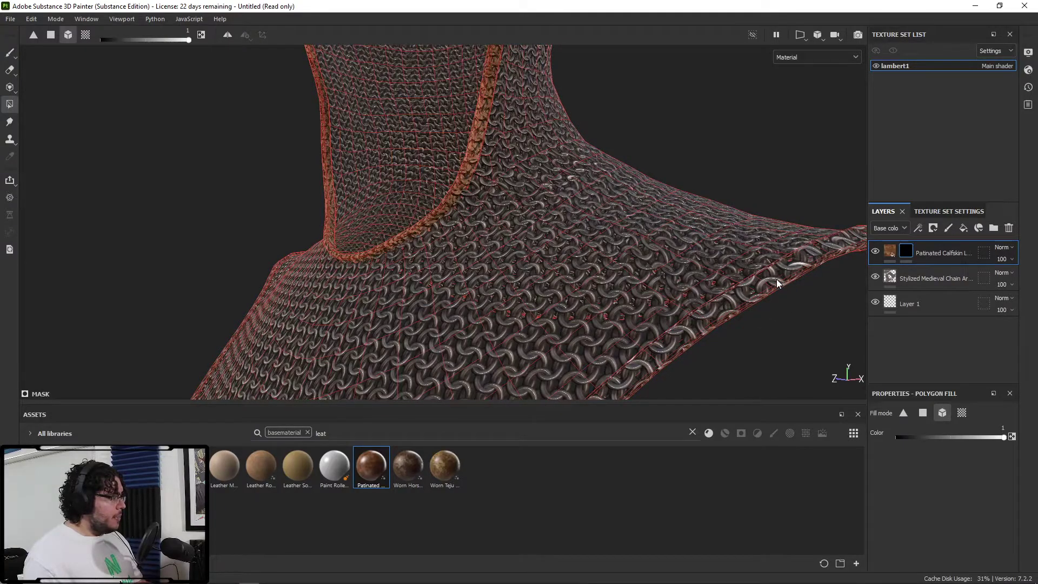
key(1)
alt+drag(809, 341, 516, 204)
alt+right_drag(517, 206, 292, 152)
alt+middle_drag(584, 235, 478, 209)
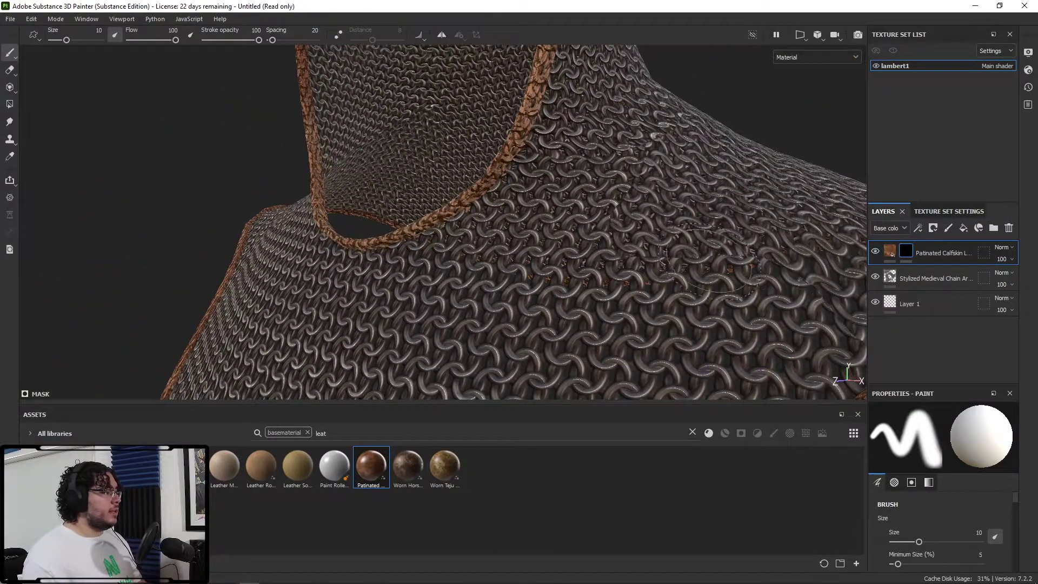
alt+drag(511, 151, 597, 172)
Add a black mask to the chain armor layer and fill the coif's main body in it with mesh-mode polygon fill
click(911, 281)
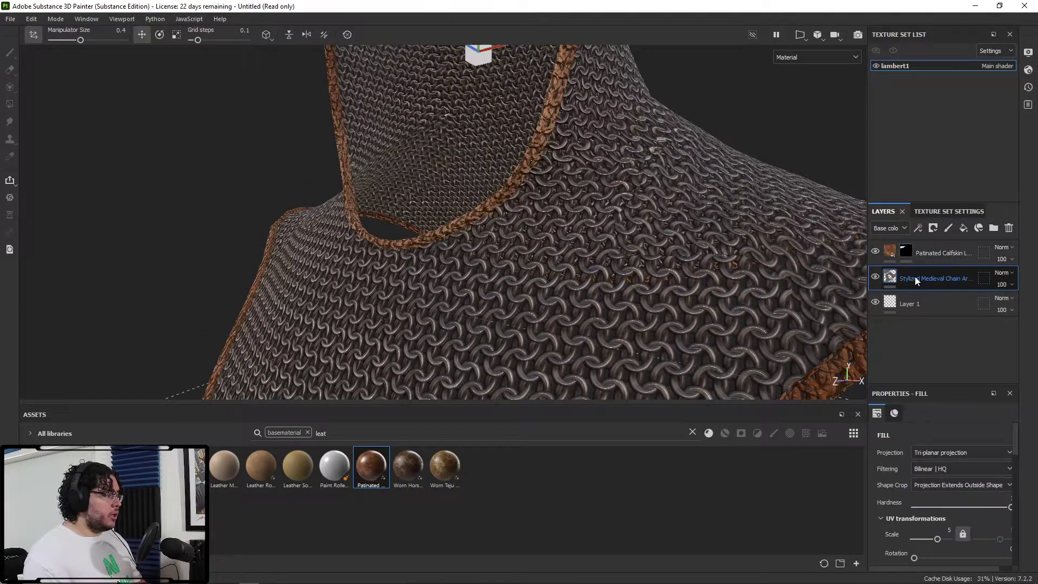
right_click(915, 277)
click(920, 20)
key(4)
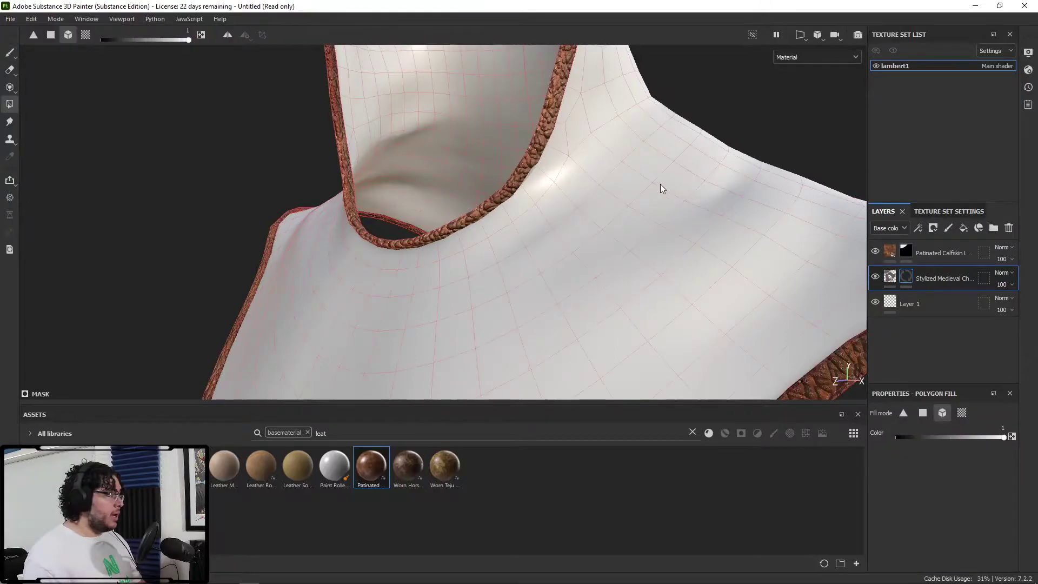
click(654, 189)
alt+right_drag(489, 132, 476, 128)
key(1)
Examine the leather trim and the masked chainmail around the face opening and inside the hood
mouse_move(697, 190)
alt+right_down()
mouse_move(482, 116)
mouse_move(676, 206)
alt+right_up()
alt+middle_drag(778, 282, 695, 227)
alt+right_drag(695, 228, 610, 173)
alt+drag(652, 203, 436, 189)
alt+right_drag(435, 189, 501, 214)
alt+middle_drag(476, 178, 492, 260)
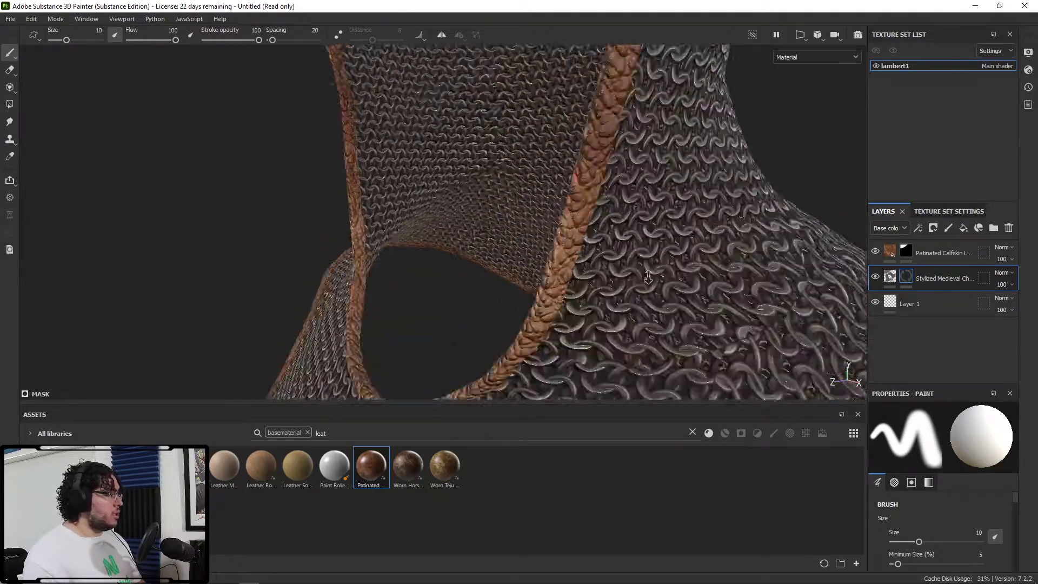
alt+right_drag(492, 189, 507, 164)
alt+drag(530, 173, 772, 244)
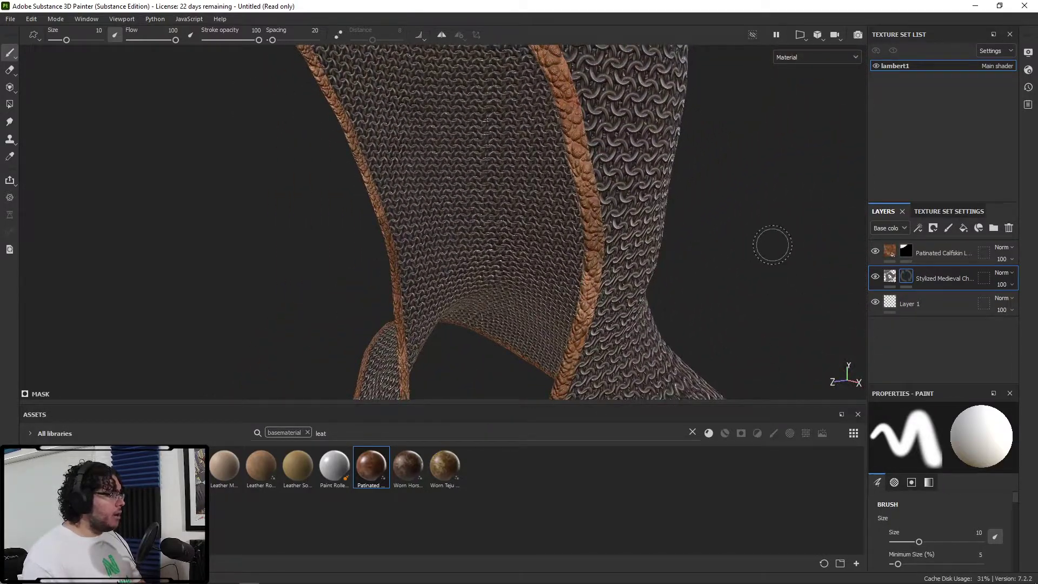
Set the UV scale of the Patinated Calfskin Leather layer to about 9.69
click(887, 252)
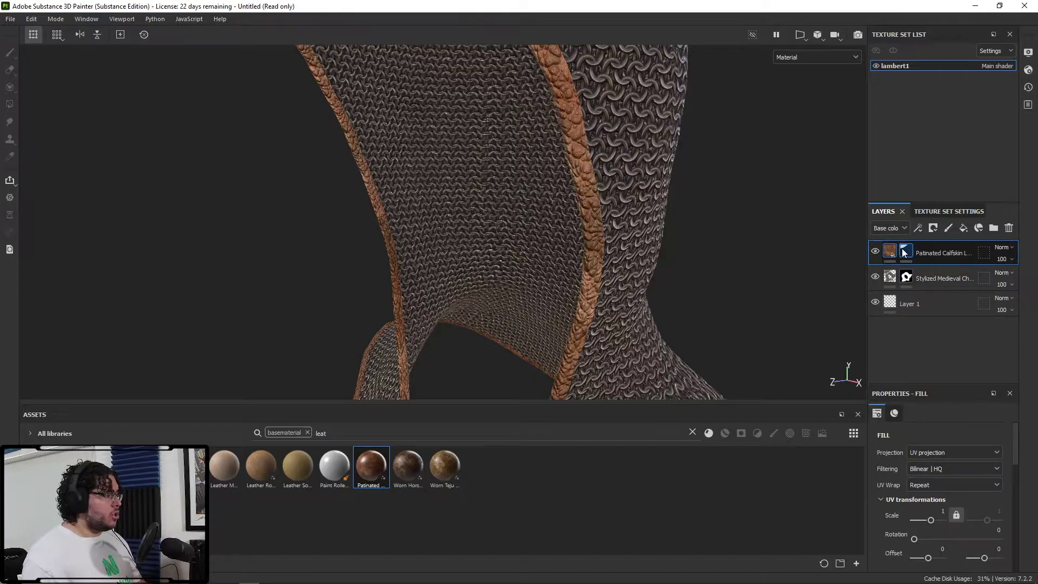
drag(932, 521, 935, 522)
alt+right_drag(757, 214, 887, 273)
alt+middle_drag(50, 157, 153, 130)
alt+right_drag(152, 130, 128, 57)
alt+middle_drag(491, 146, 433, 178)
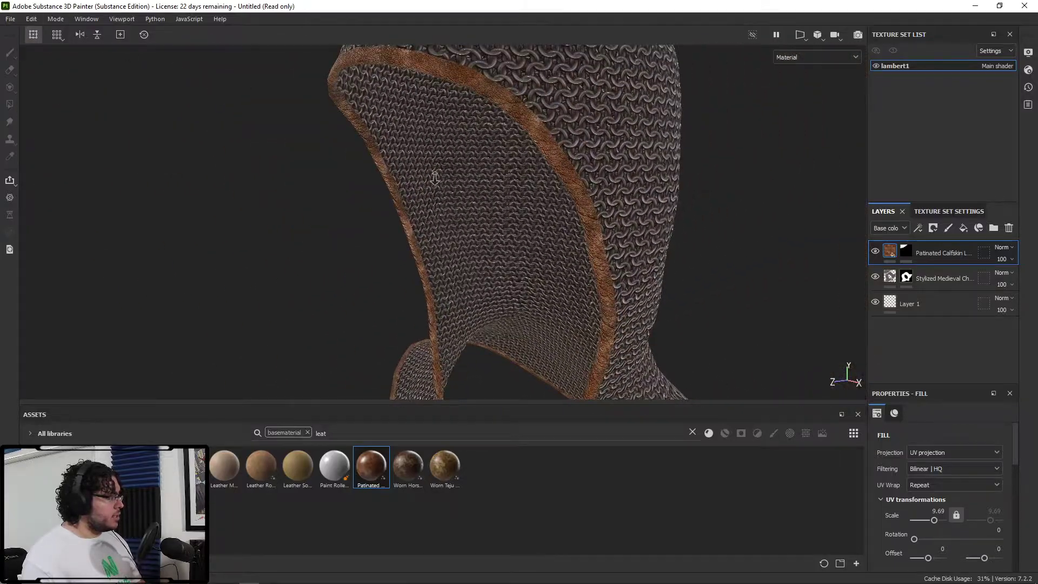
Examine the leather grain up close along the trim of the face opening
alt+right_drag(433, 177, 633, 117)
alt+middle_drag(633, 116, 620, 201)
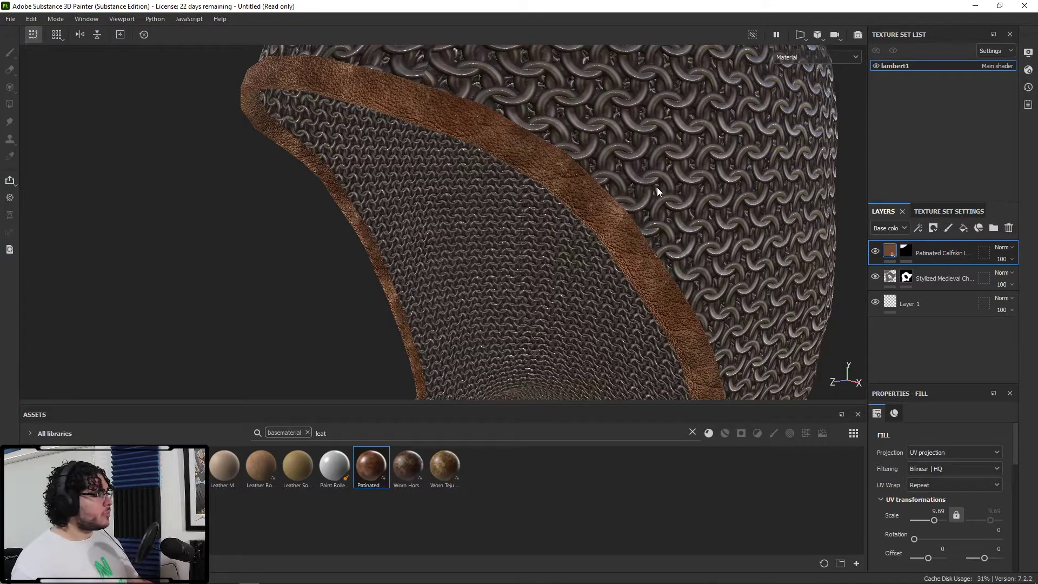
alt+drag(656, 190, 557, 164)
alt+right_drag(557, 165, 713, 271)
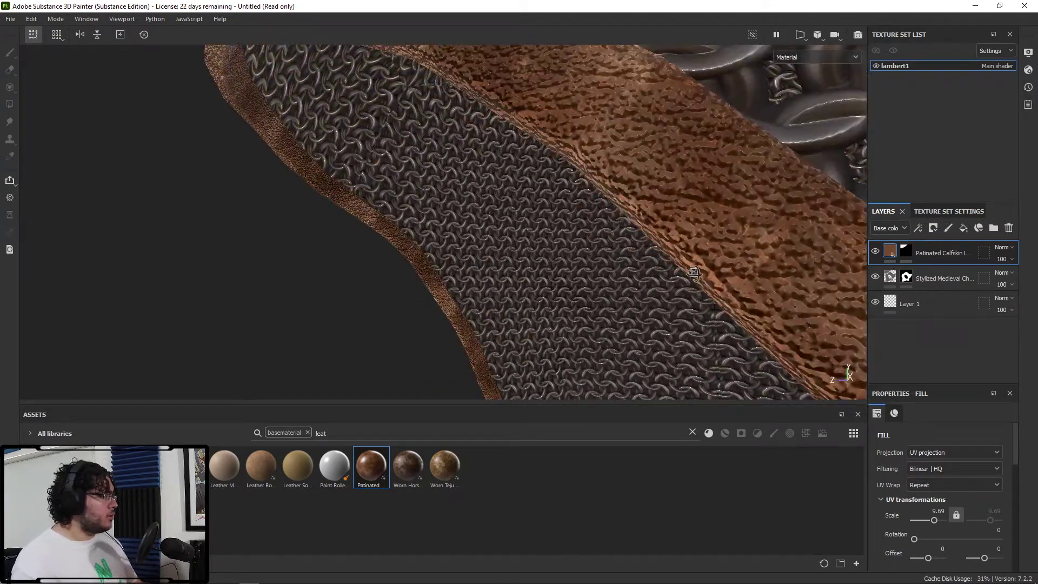
alt+drag(694, 273, 640, 333)
alt+right_drag(641, 333, 536, 211)
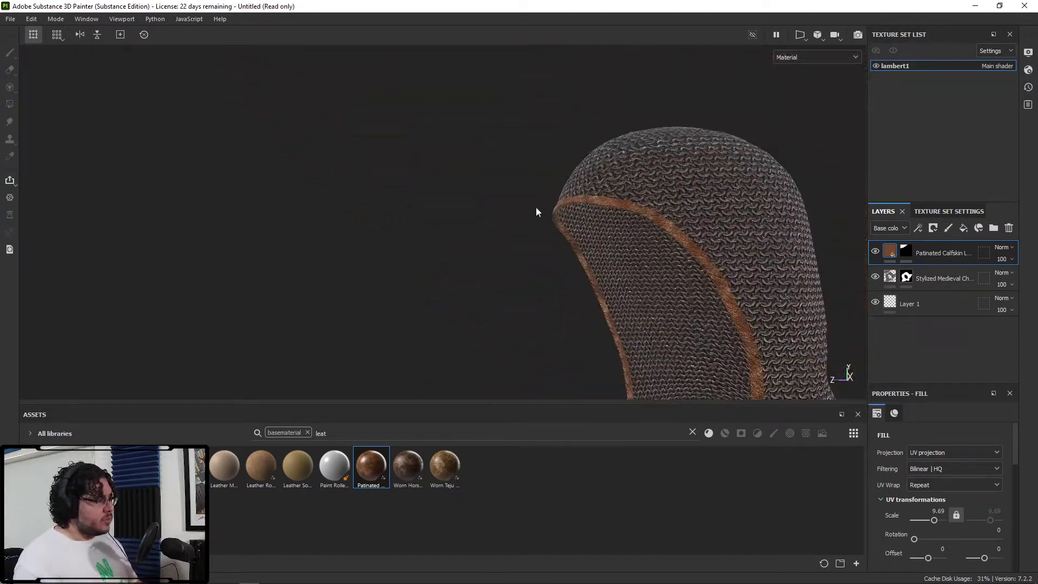
Examine the leather trim and the adjoining chainmail up close along the coif's lower hem
alt+drag(535, 211, 618, 204)
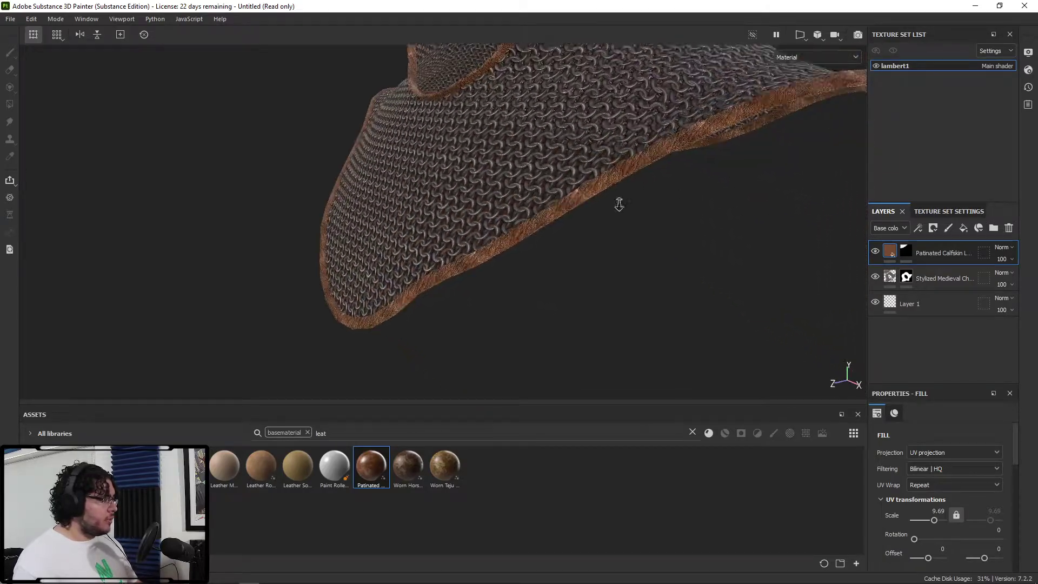
alt+right_drag(619, 204, 640, 199)
alt+drag(640, 199, 704, 180)
alt+right_drag(704, 180, 800, 271)
alt+middle_drag(800, 270, 656, 232)
alt+right_drag(656, 232, 819, 285)
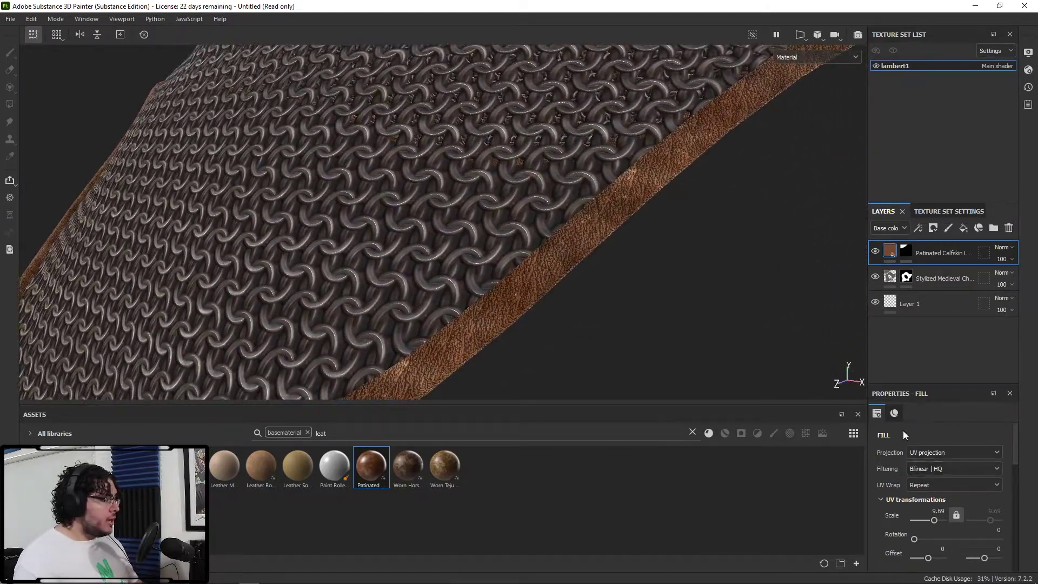
Set the Height Range in the Patinated Calfskin Leather's technical parameters to 0.03
scroll(904, 432, down, 15)
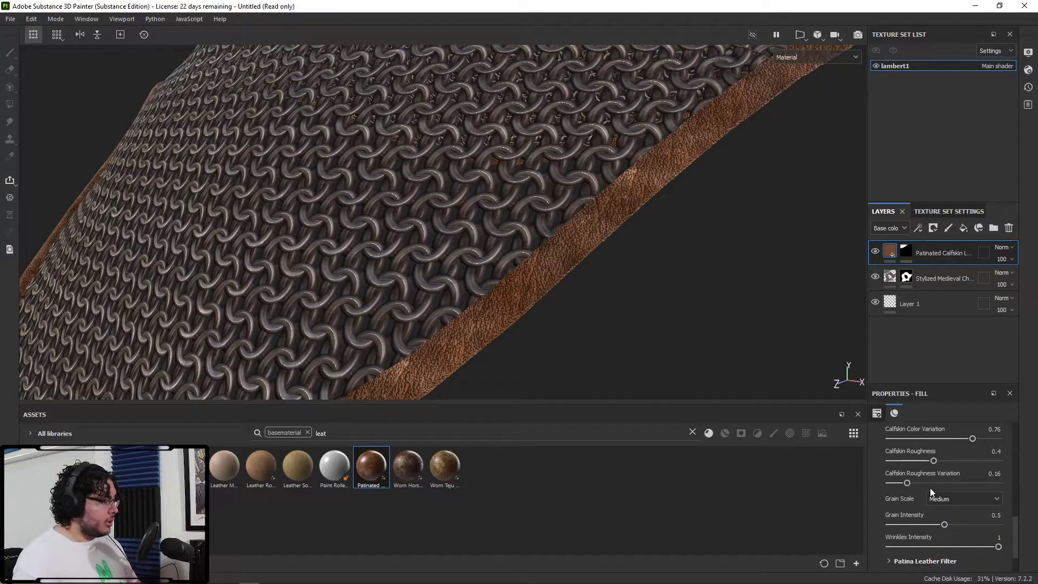
scroll(939, 500, down, 2)
scroll(938, 517, down, 1)
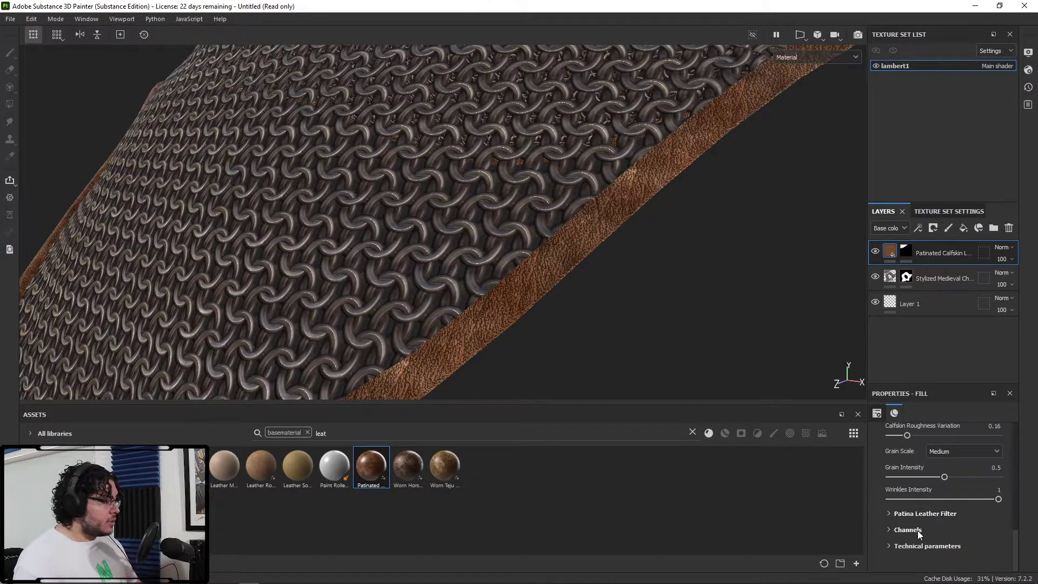
click(892, 545)
scroll(901, 536, down, 5)
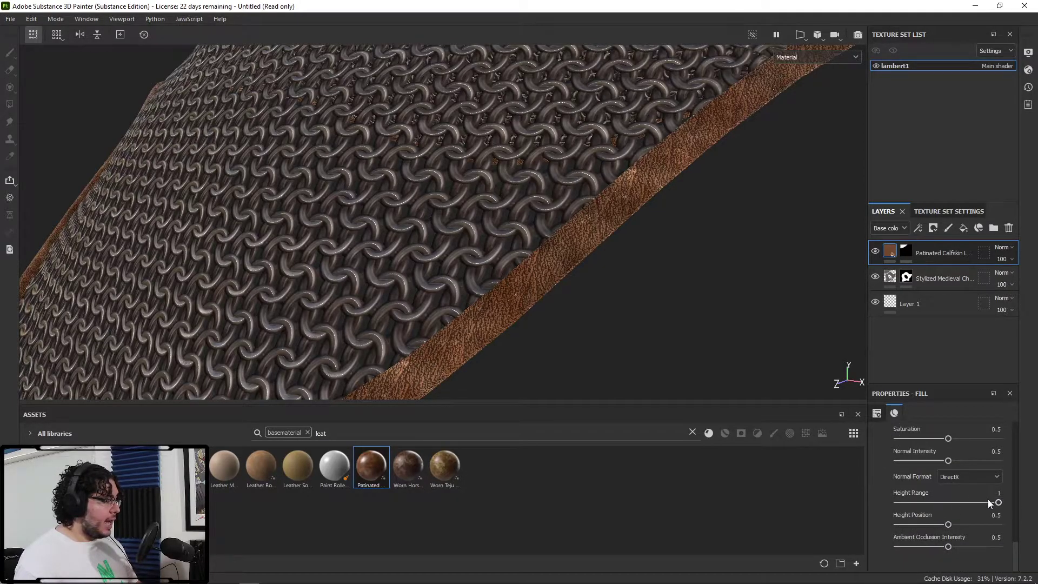
drag(988, 503, 902, 504)
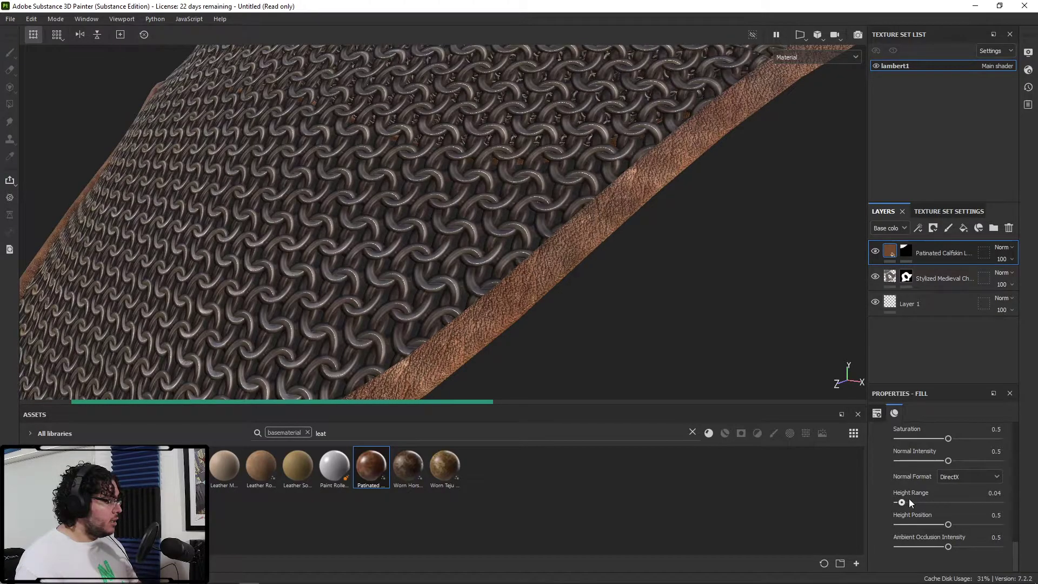
drag(910, 502, 895, 503)
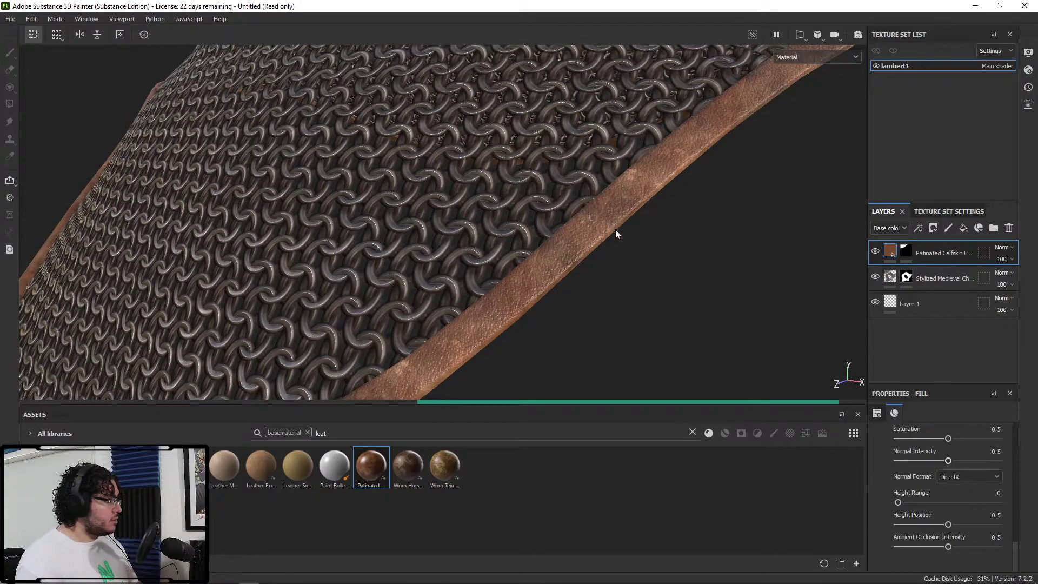
alt+drag(594, 205, 630, 212)
alt+right_drag(630, 212, 756, 333)
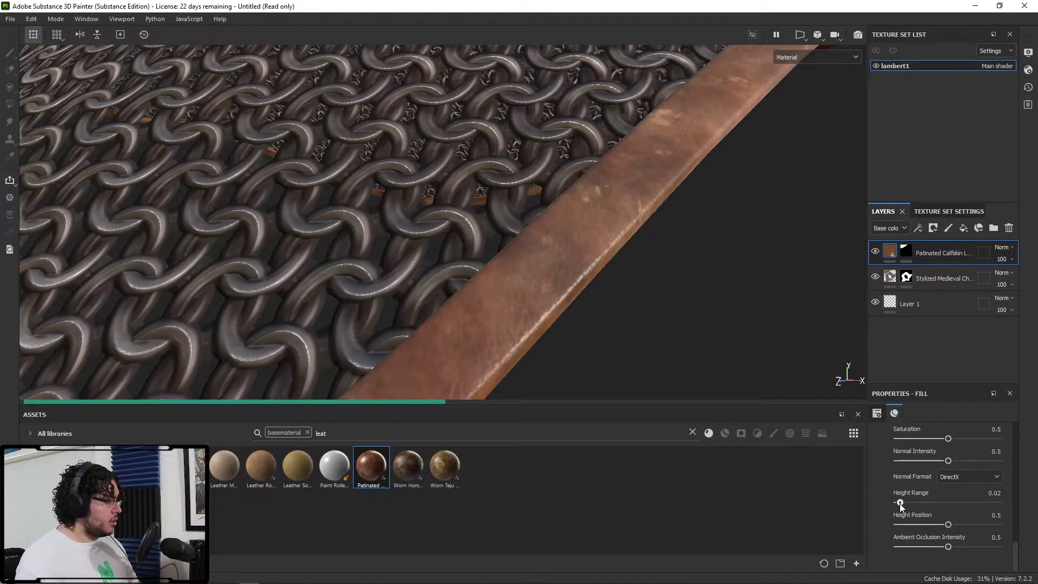
drag(901, 503, 902, 504)
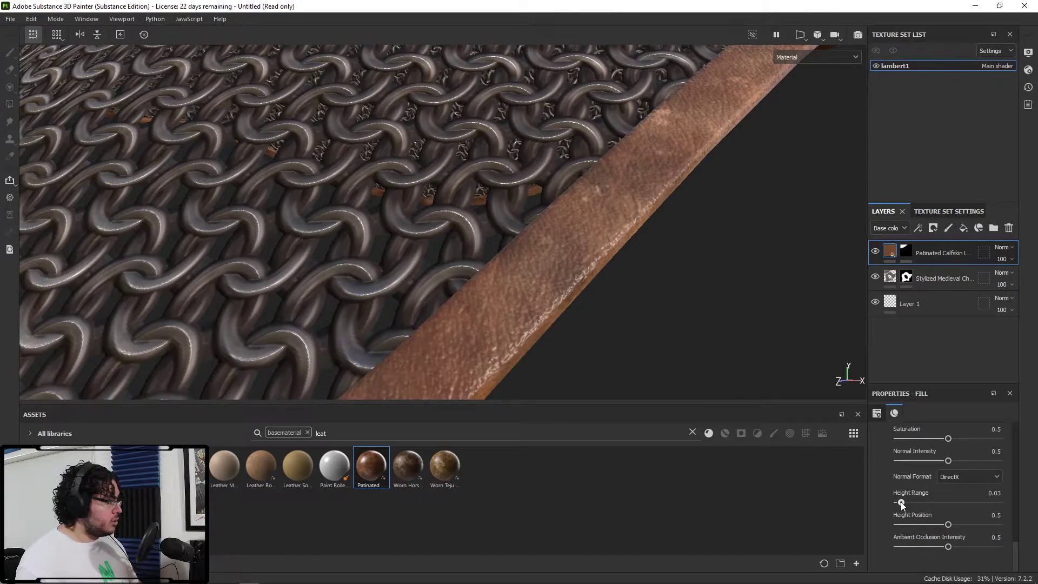
Darken the Calfskin Color of the leather trim layer to hex 634836
alt+right_drag(643, 246, 569, 224)
alt+drag(569, 224, 417, 163)
alt+right_drag(418, 164, 588, 225)
alt+drag(588, 223, 701, 263)
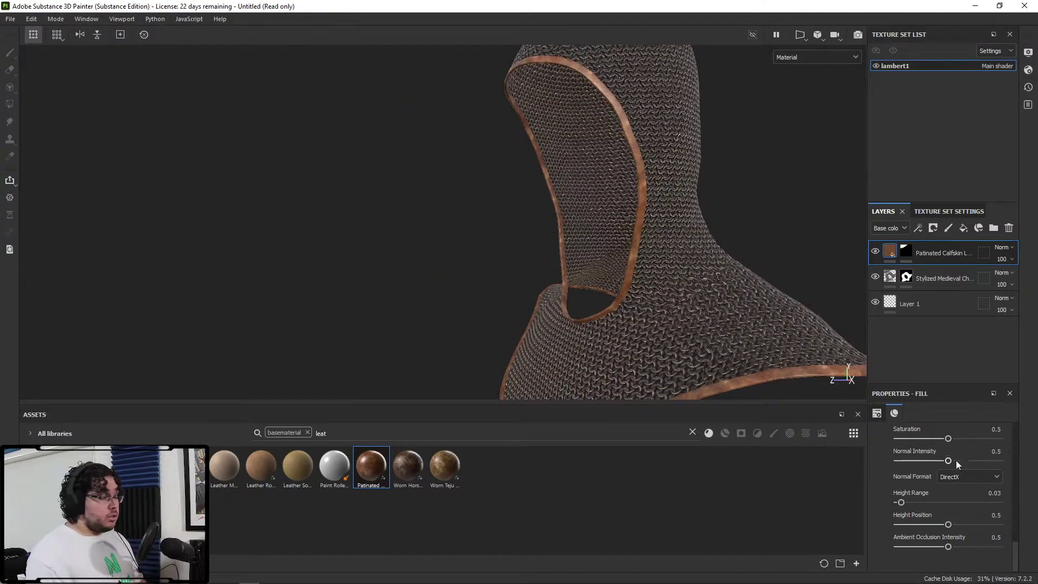
scroll(972, 498, up, 5)
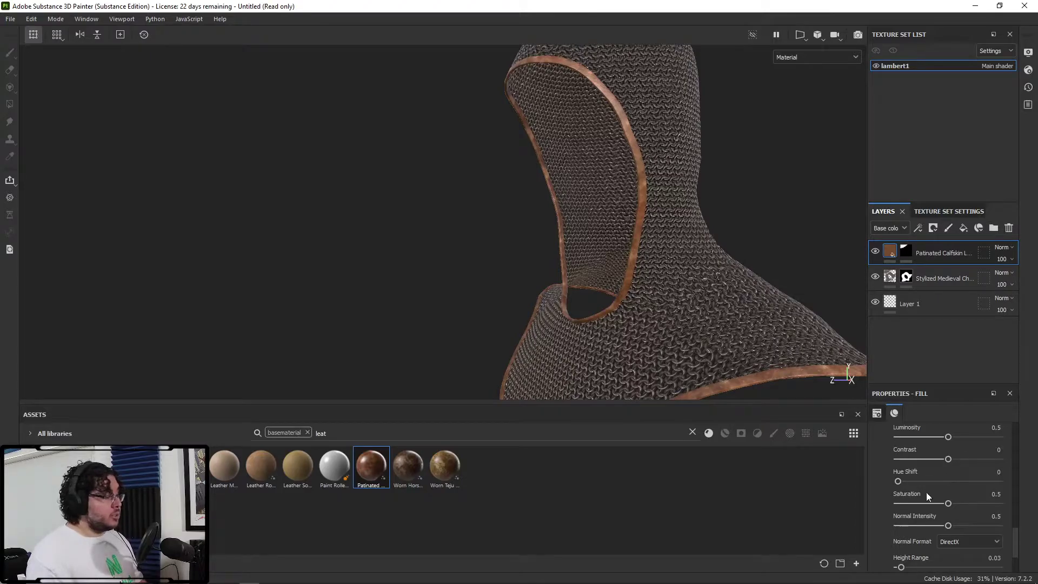
alt+drag(589, 291, 667, 281)
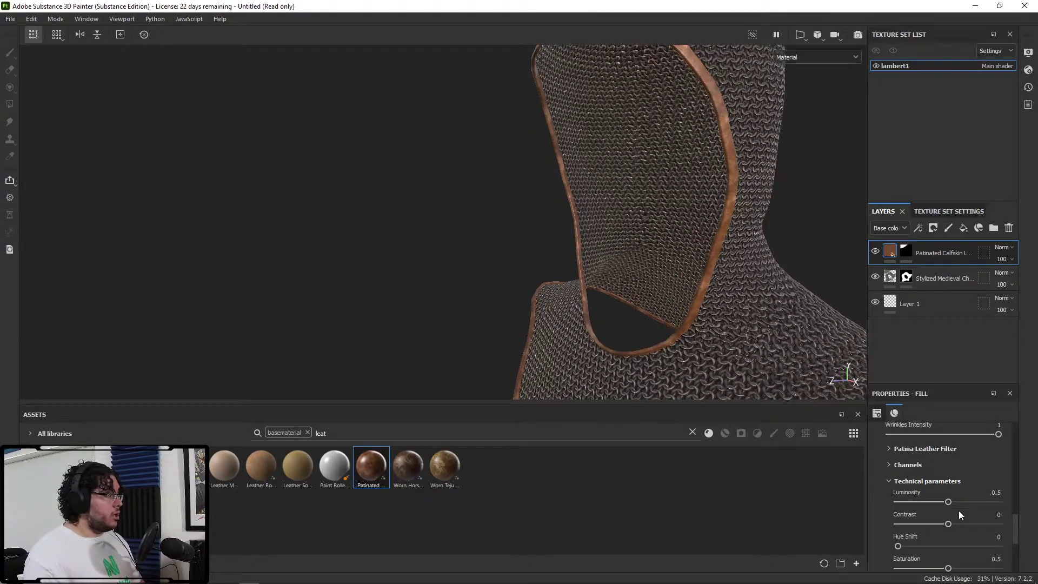
scroll(958, 508, up, 10)
click(949, 496)
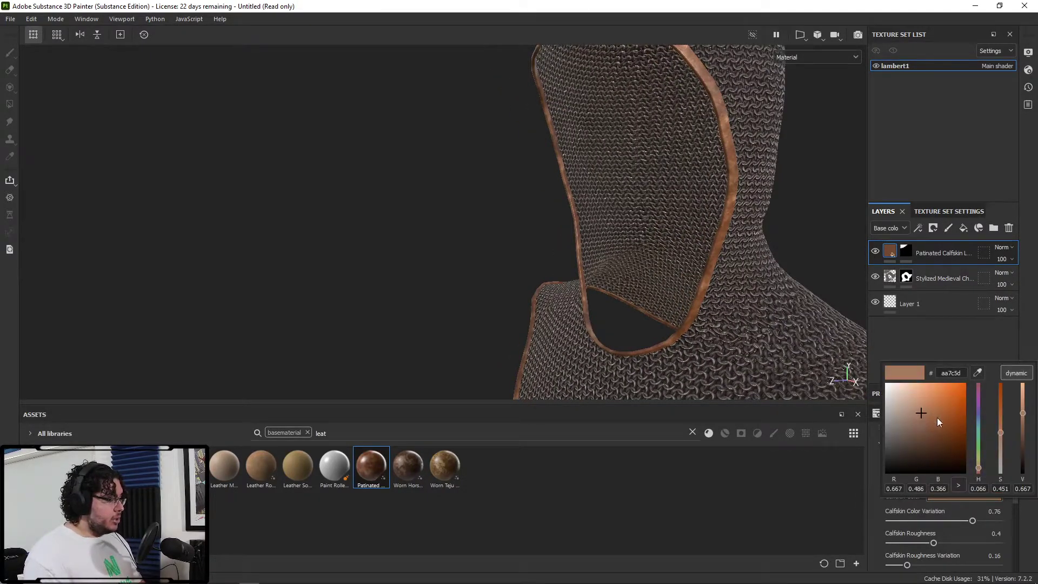
drag(1023, 431, 1022, 438)
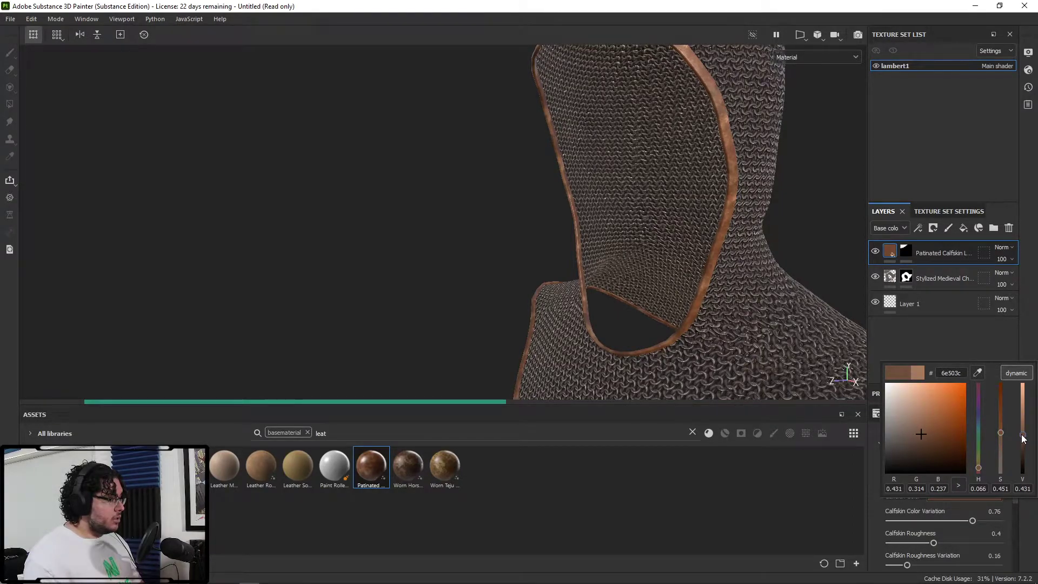
drag(1024, 438, 1024, 442)
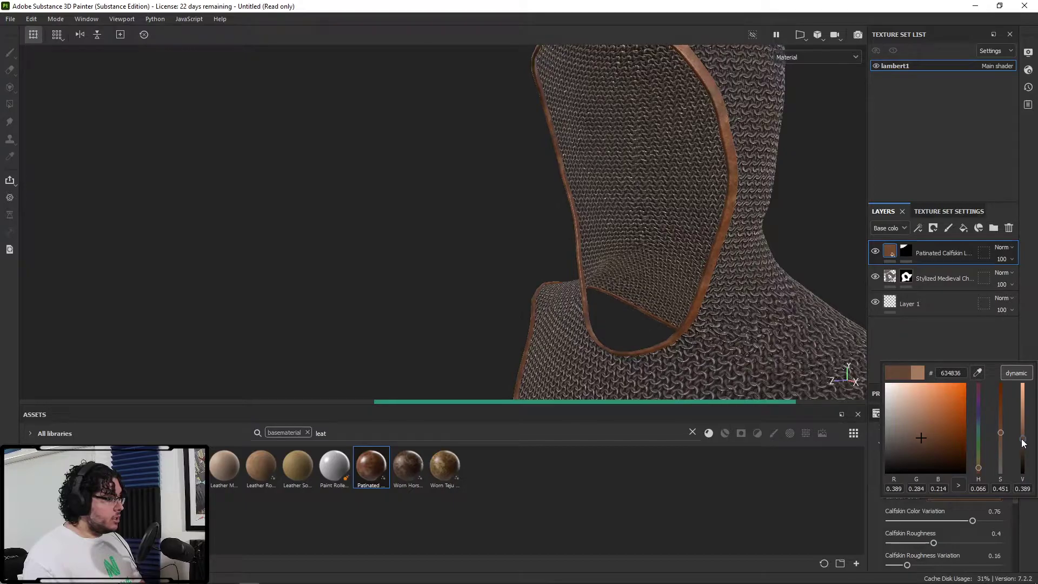
click(706, 300)
Set the Calfskin Roughness of the leather trim layer to 0.47
alt+middle_drag(729, 322, 623, 244)
scroll(912, 505, down, 1)
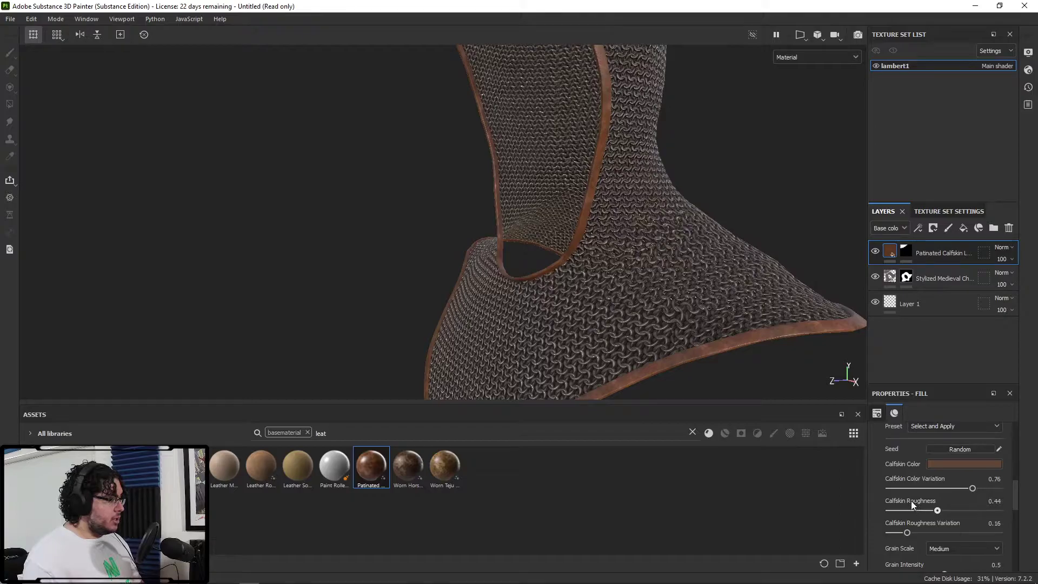
scroll(932, 488, down, 3)
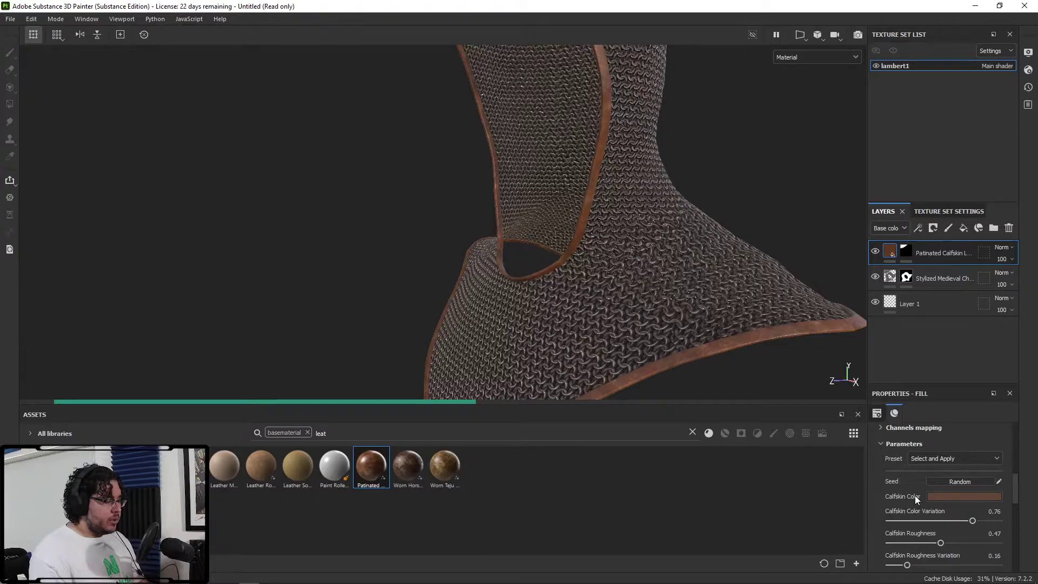
Set the Luminosity in the leather's technical parameters to 0.48
scroll(918, 500, down, 5)
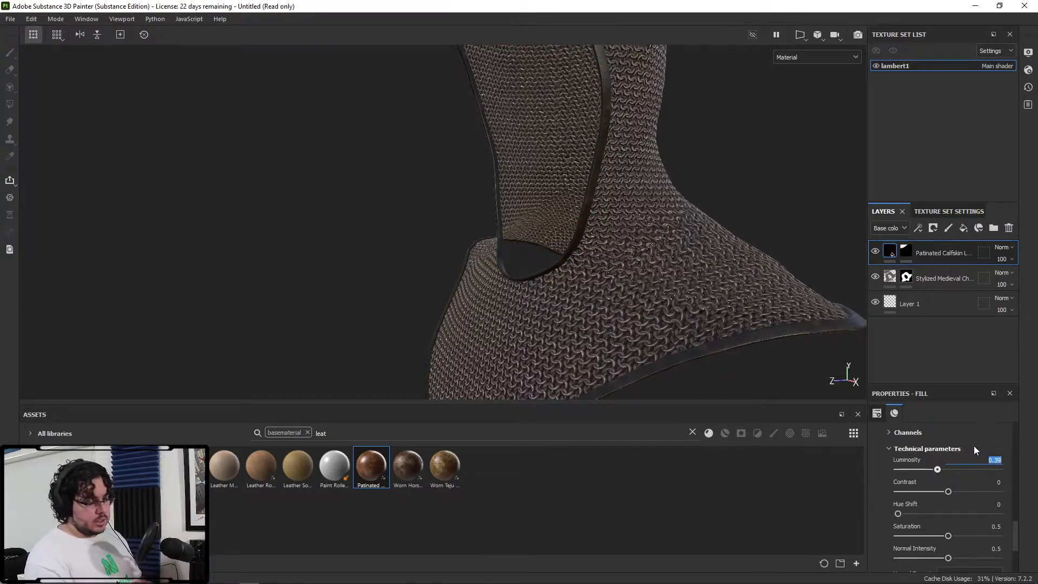
text(8)
key(Return)
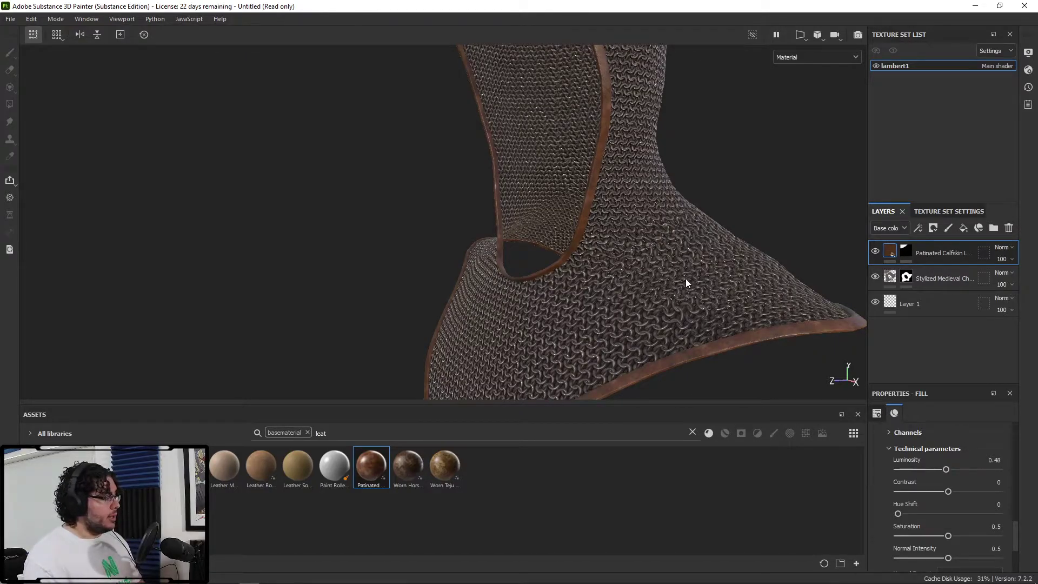
Undo the newly added fill layer
alt+drag(694, 281, 714, 279)
alt+right_drag(714, 279, 238, 217)
alt+drag(490, 223, 656, 263)
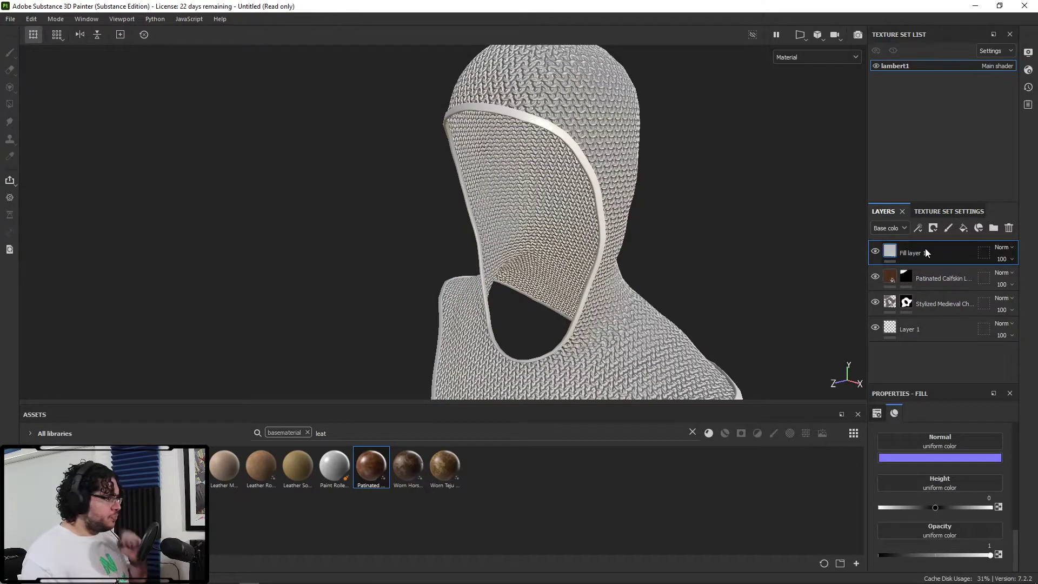
key(ctrl+z)
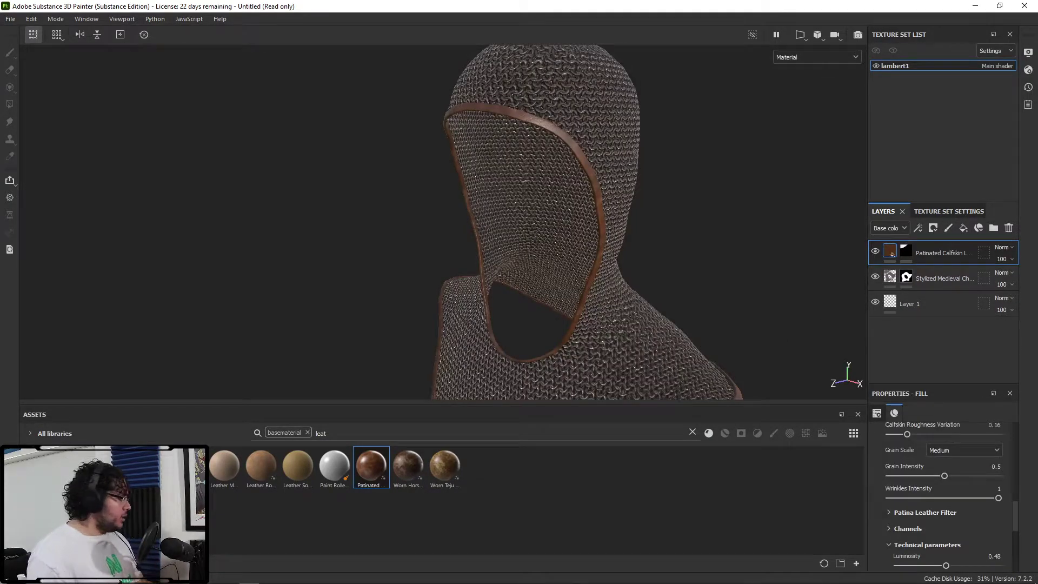
Clear the leather search, add the Rust Fine material above the leather layer, and give it a black mask
click(692, 432)
scroll(519, 503, down, 2)
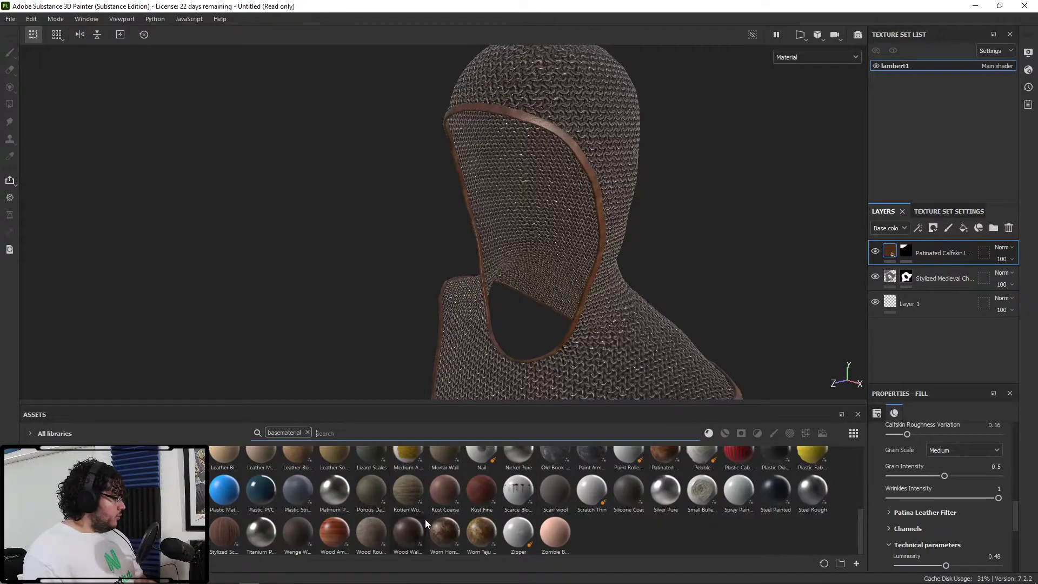
drag(486, 506, 910, 258)
right_click(933, 248)
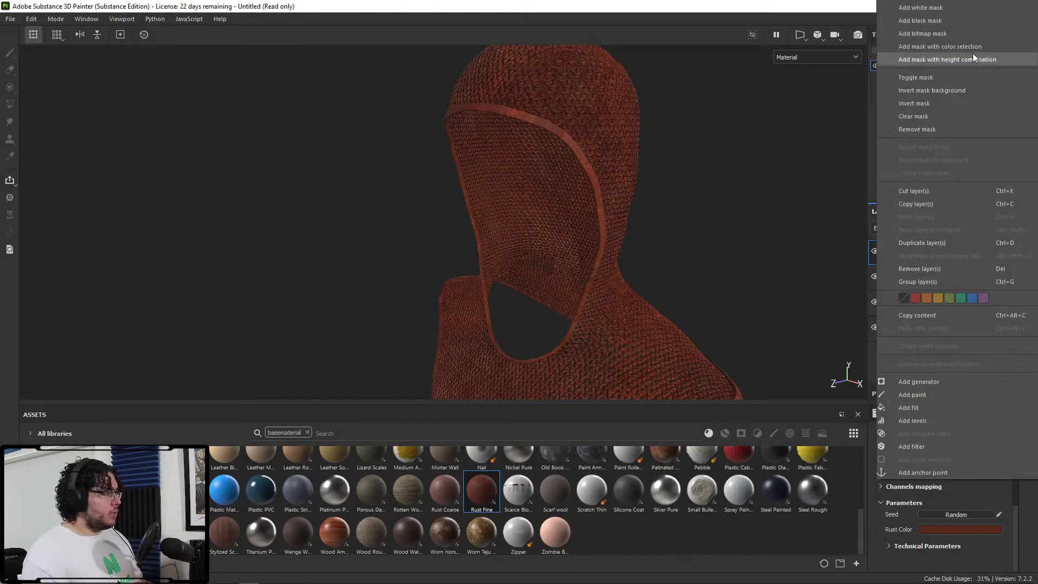
click(961, 21)
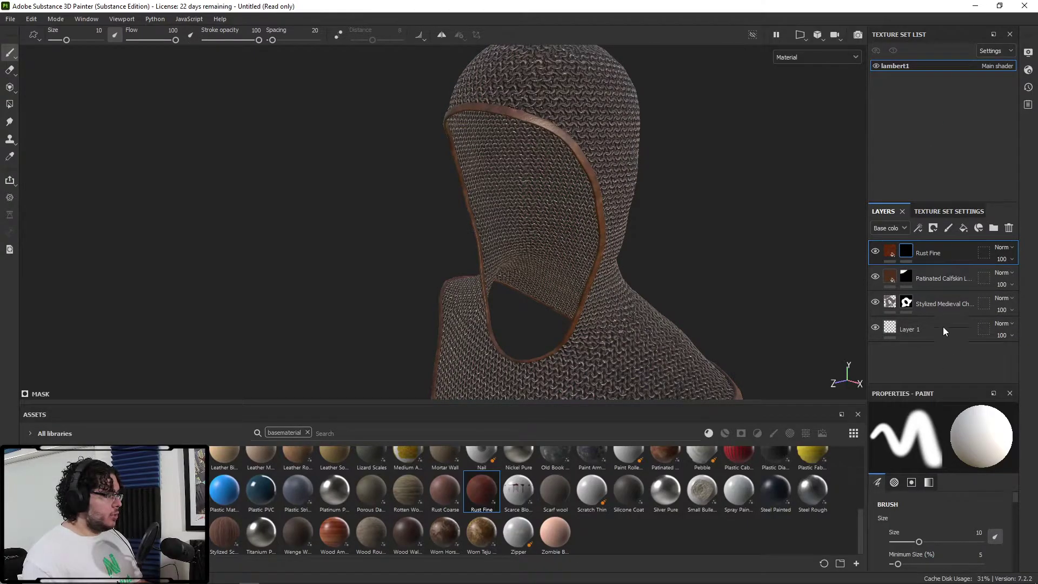
Add a Dirt generator to the mask of the Rust Fine layer
right_click(942, 250)
click(929, 381)
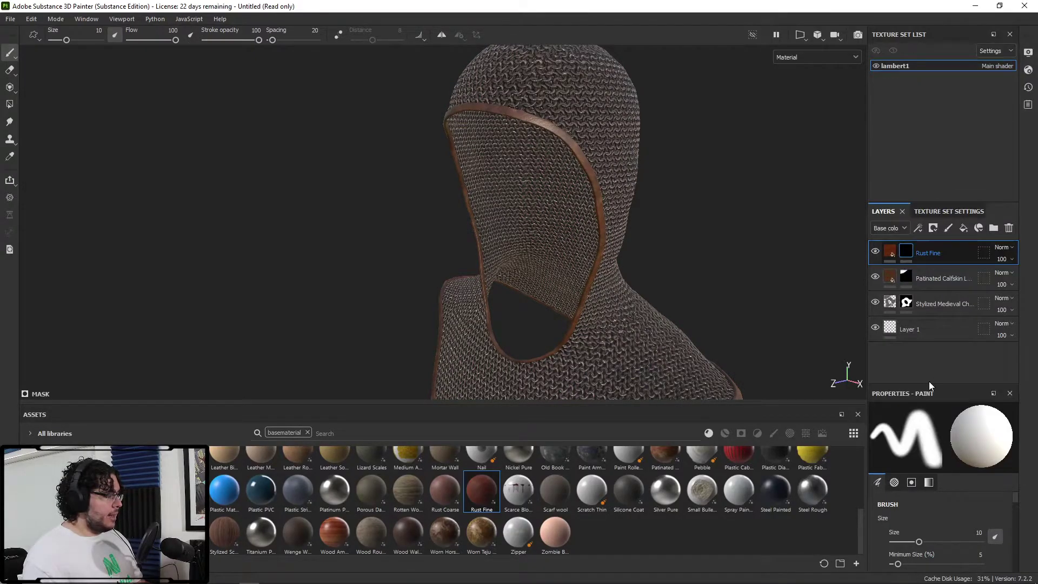
click(937, 436)
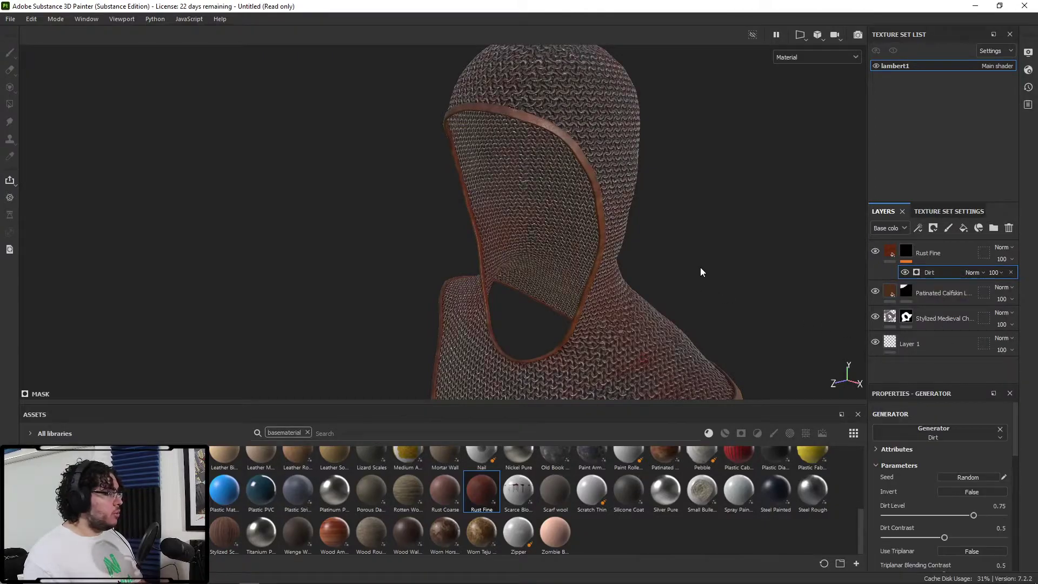
Set the base color blending mode of the Rust Fine layer to Overlay
alt+drag(700, 267, 521, 256)
alt+right_drag(522, 256, 885, 335)
scroll(512, 204, up, 6)
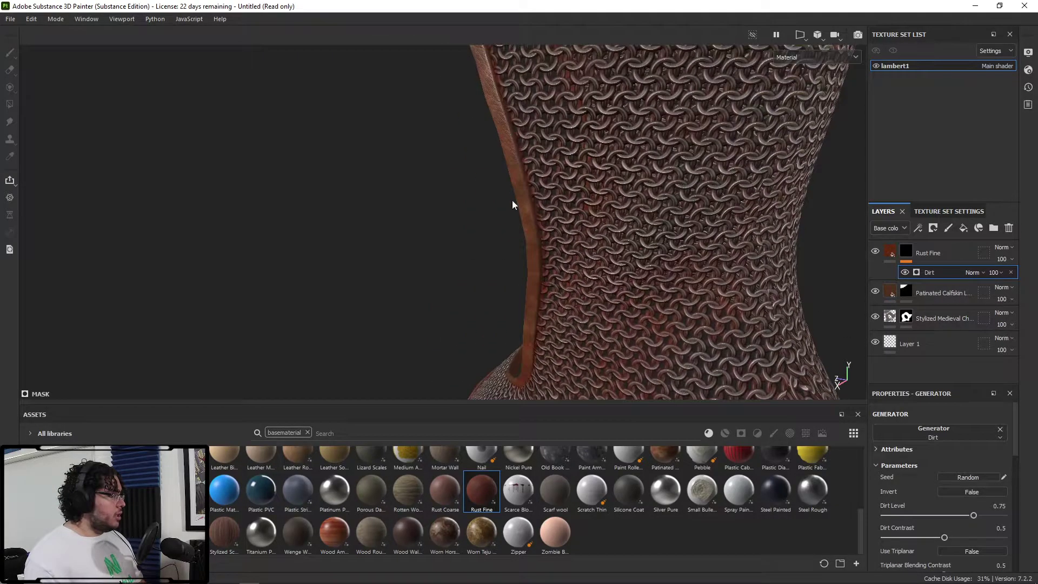
alt+drag(484, 180, 357, 181)
alt+right_drag(357, 181, 102, 136)
alt+right_drag(297, 156, 213, 146)
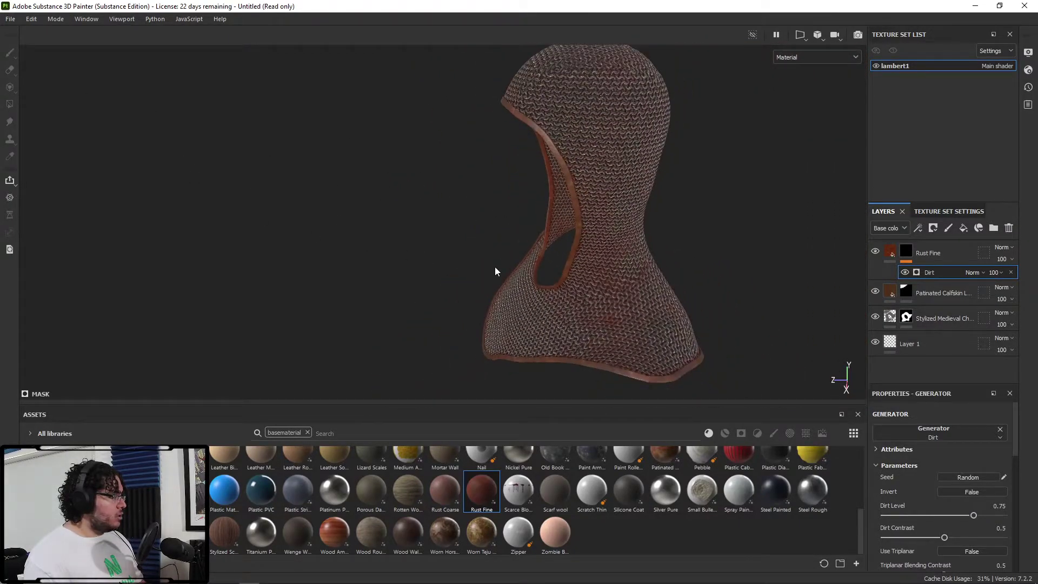
alt+drag(494, 271, 613, 164)
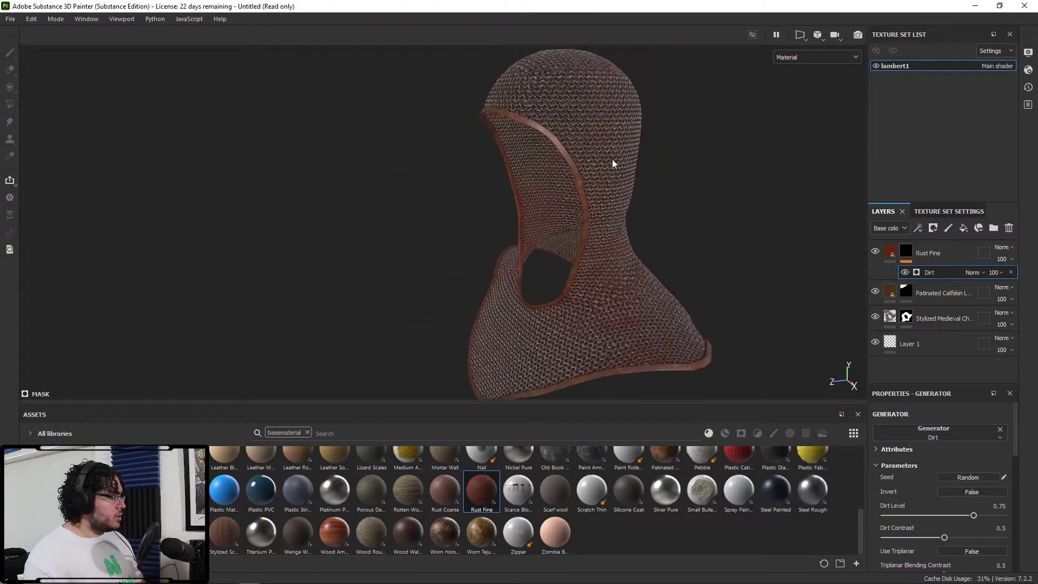
click(1001, 250)
click(972, 411)
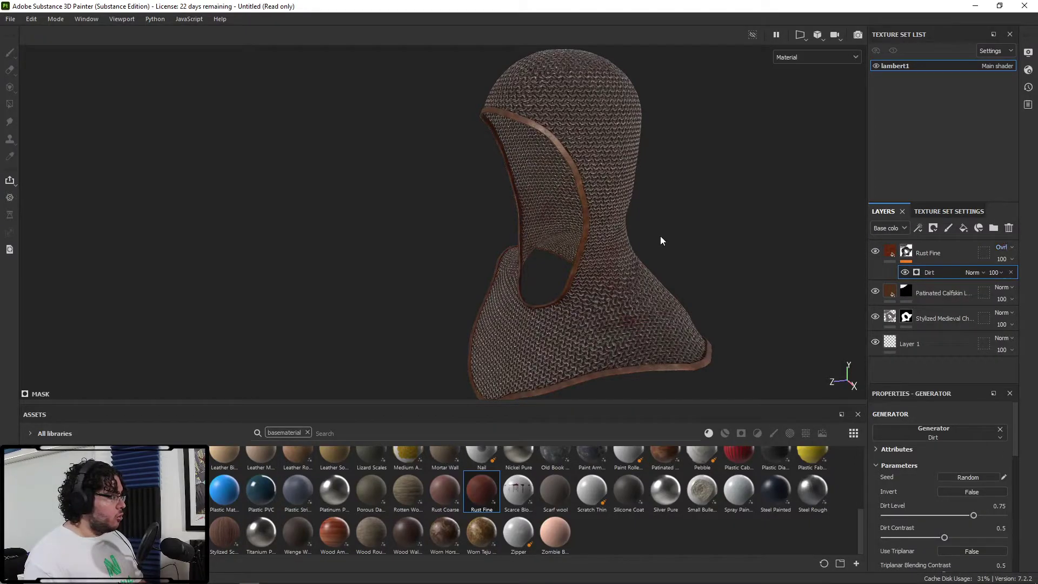
Examine the overlaid rust on the chainmail and leather trim inside and around the face opening
scroll(666, 249, up, 5)
alt+right_drag(529, 247, 248, 234)
alt+drag(483, 218, 349, 227)
alt+right_drag(350, 227, 1034, 377)
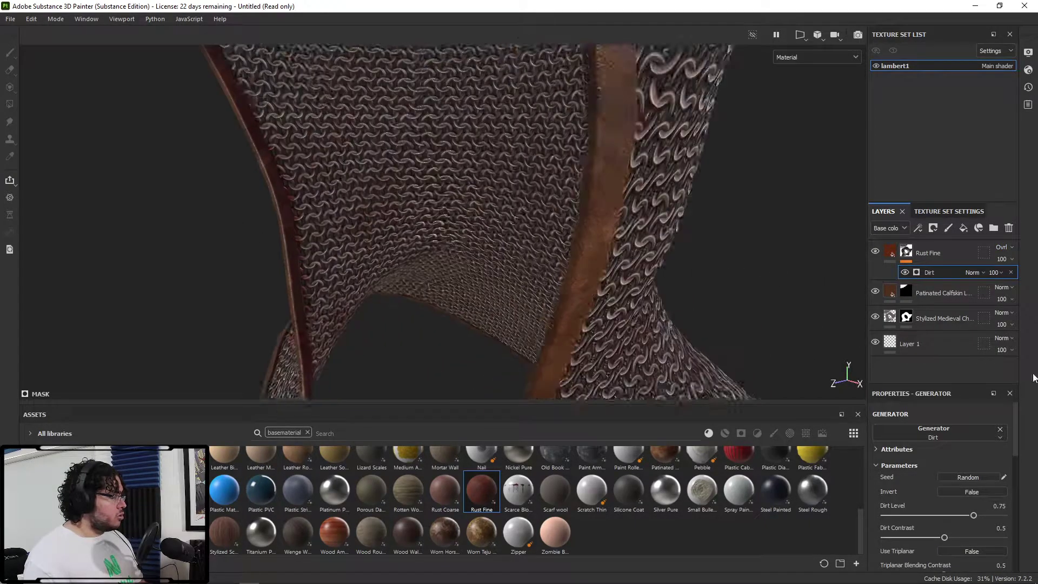
alt+drag(478, 222, 350, 215)
alt+drag(564, 252, 443, 260)
alt+right_drag(444, 260, 361, 204)
alt+middle_drag(511, 245, 541, 198)
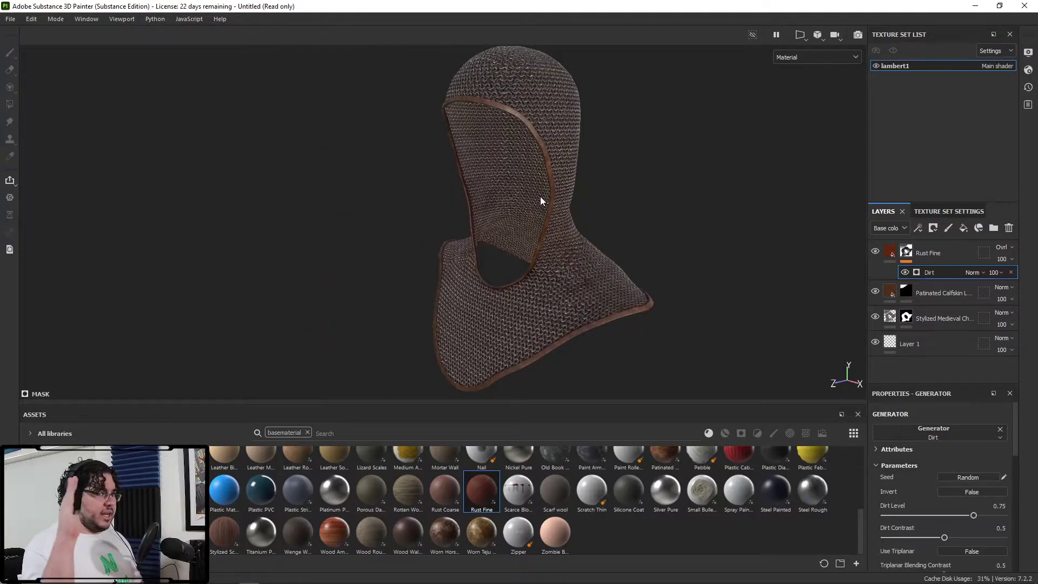
Set the Grunge Amount of the Dirt generator on the Rust Fine mask to 0.07
alt+drag(559, 190, 516, 253)
alt+right_drag(549, 297, 598, 316)
alt+drag(598, 316, 664, 303)
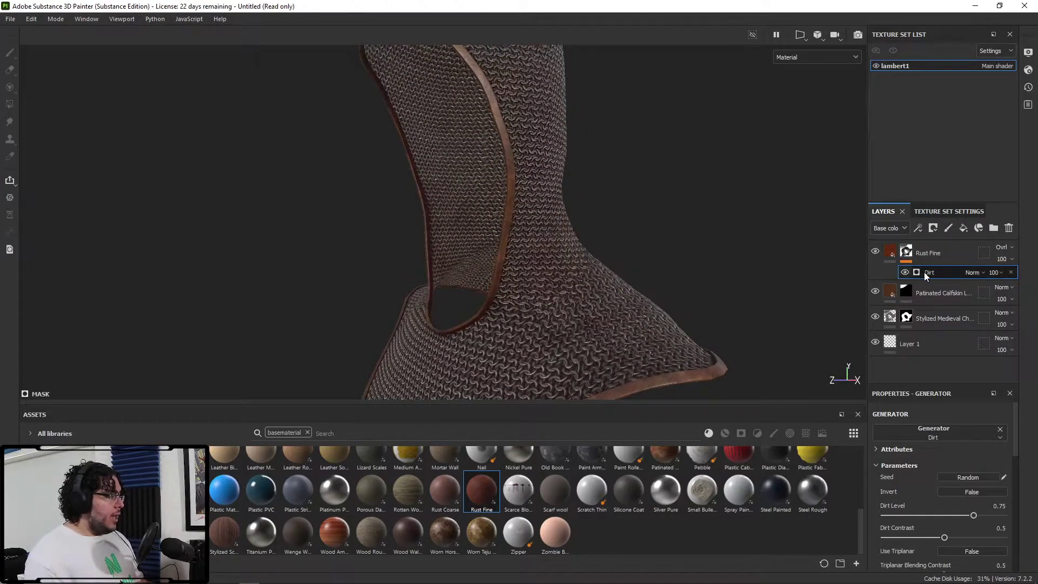
scroll(922, 477, down, 3)
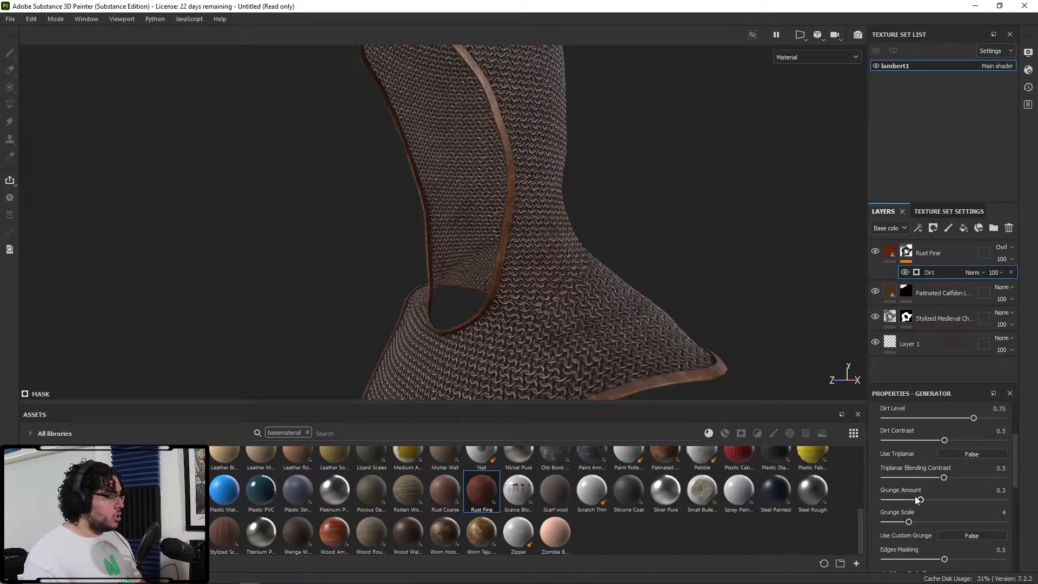
drag(896, 500, 891, 498)
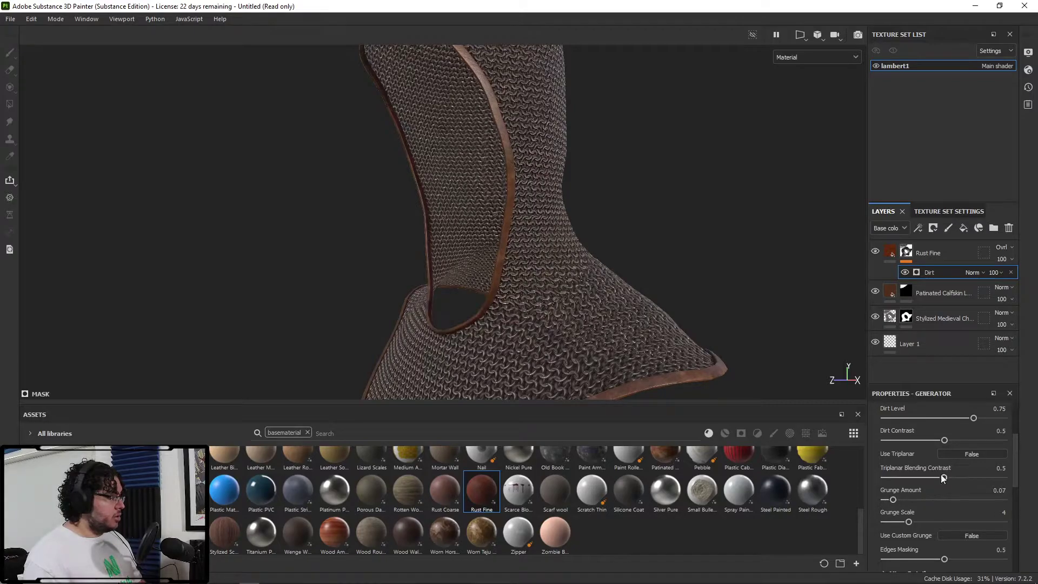
Set the Dirt generator on the Rust Fine mask to a Dirt Level of 0.9 and a Dirt Contrast of 0.66
scroll(962, 463, up, 2)
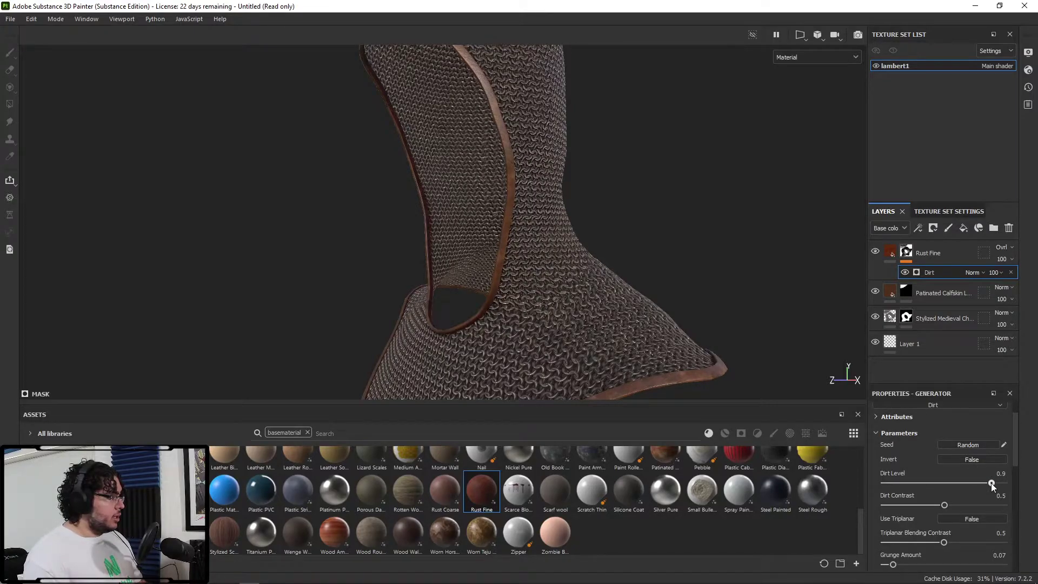
mouse_move(992, 482)
mouse_down()
mouse_move(981, 483)
mouse_move(990, 483)
mouse_up()
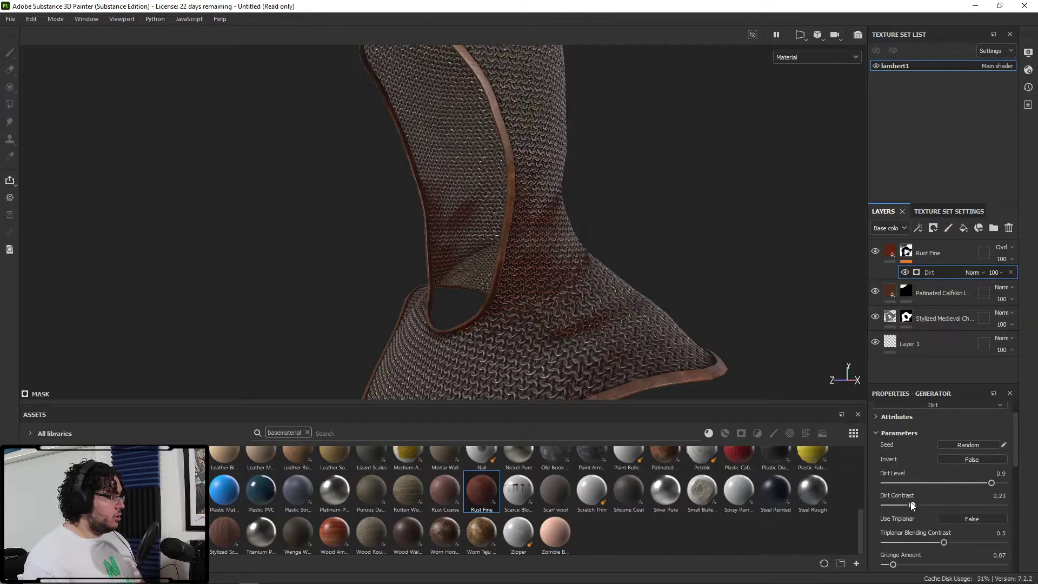
drag(912, 504, 972, 498)
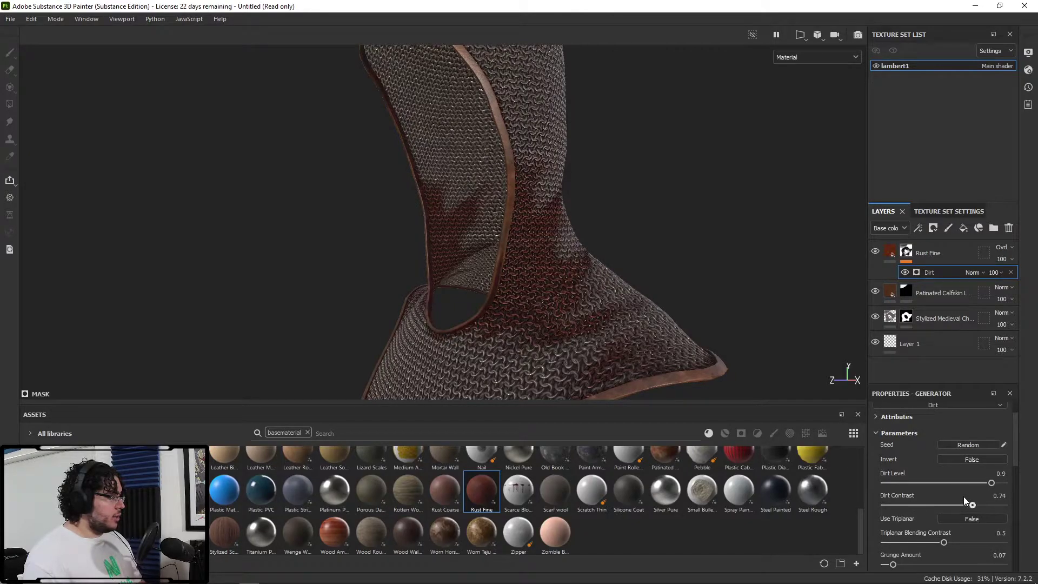
alt+drag(513, 276, 480, 302)
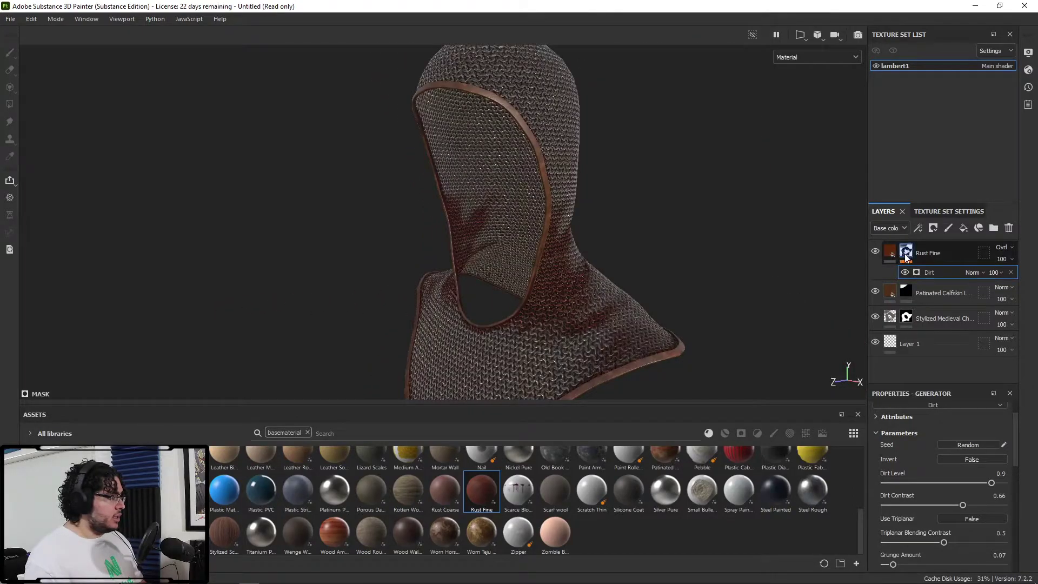
Add a fill effect using the BnW Spots 2 procedural texture to the mask of the Rust Fine layer
right_click(907, 253)
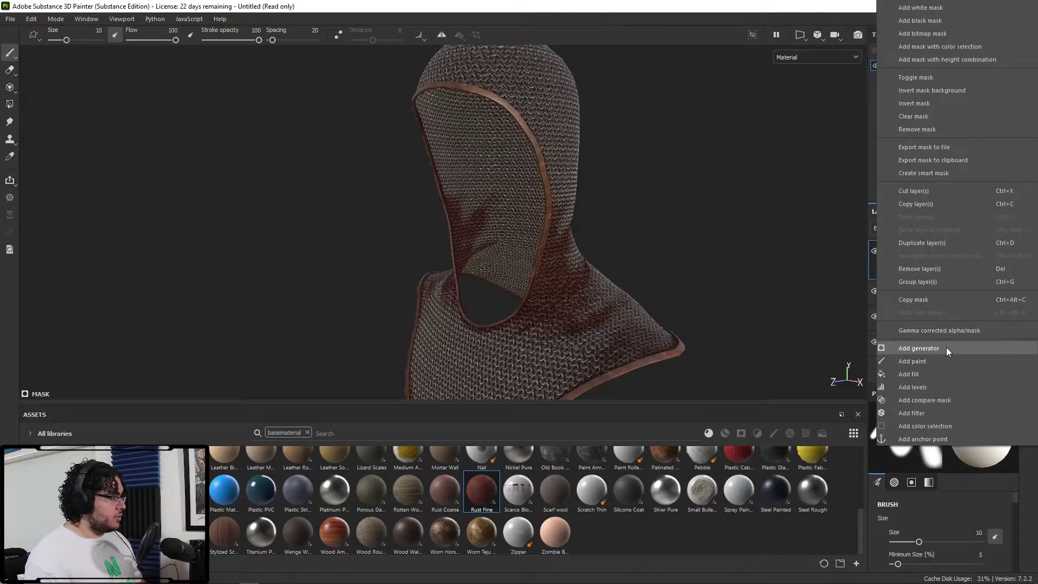
click(925, 372)
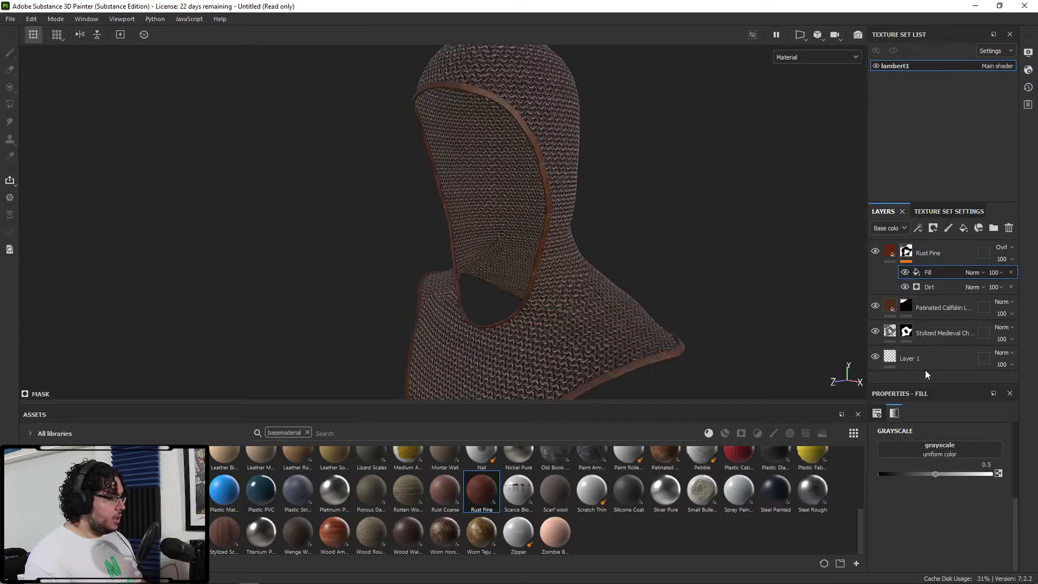
click(939, 444)
scroll(929, 387, down, 3)
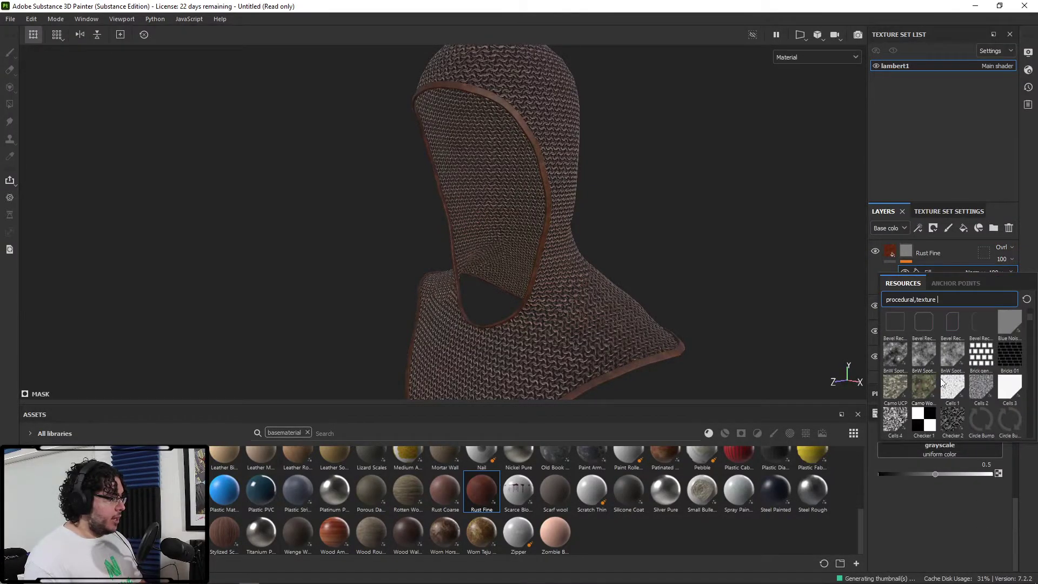
click(924, 355)
alt+drag(786, 297, 740, 299)
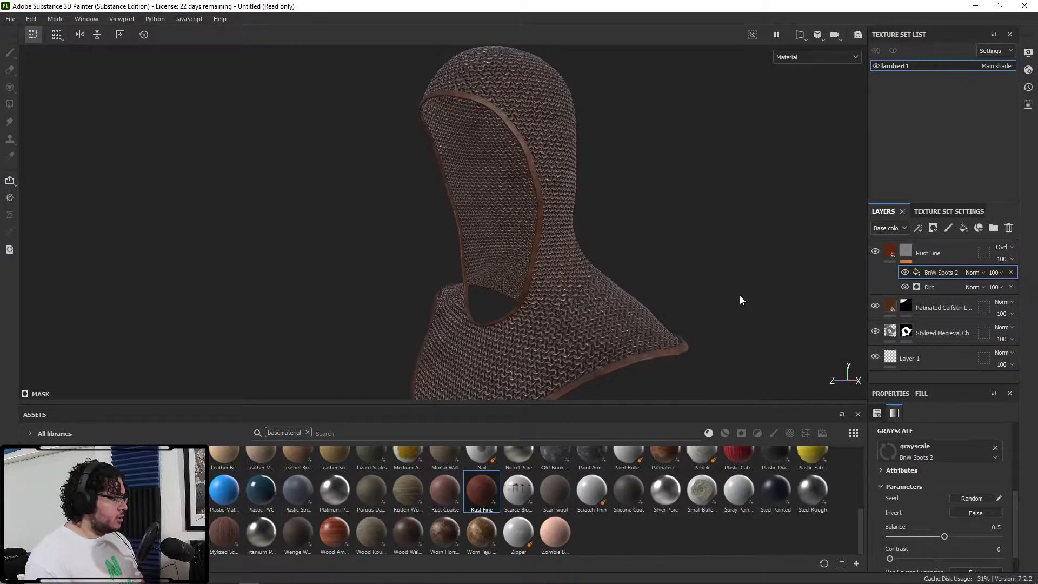
Set the BnW Spots 2 fill to a UV scale of 3.73, a Balance of 0.61 and a Contrast of 0.59
scroll(917, 520, up, 4)
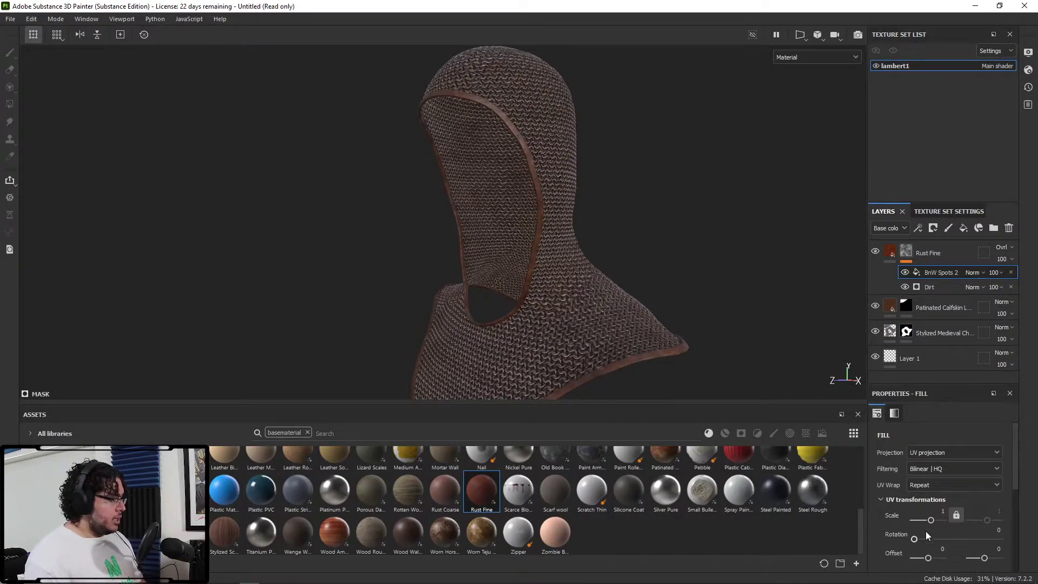
drag(931, 520, 933, 520)
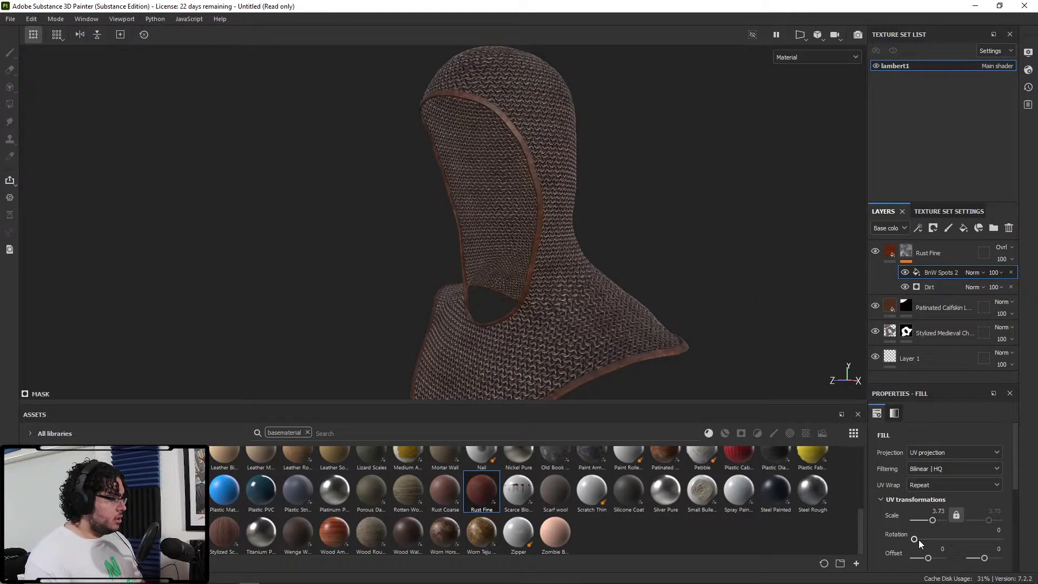
scroll(920, 536, down, 4)
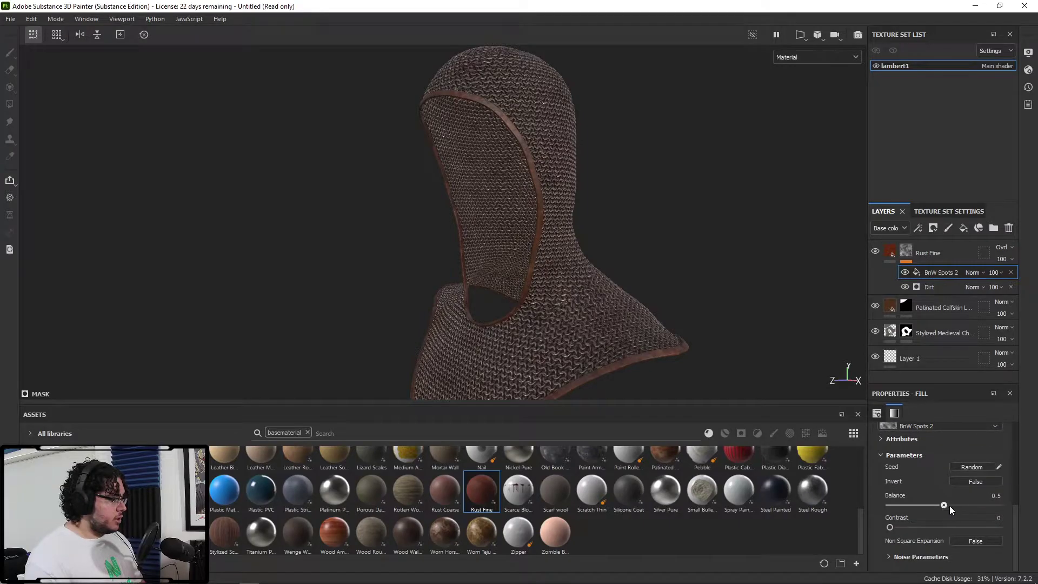
drag(950, 506, 976, 505)
drag(894, 527, 951, 508)
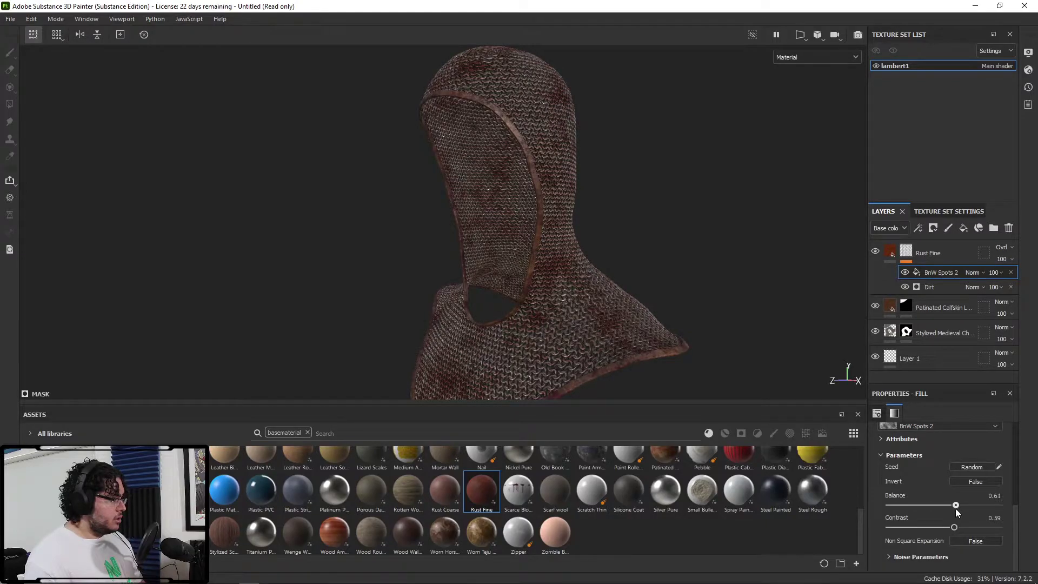
Set the blending mode of the BnW Spots 2 fill on the Rust Fine mask to Multiply
click(973, 274)
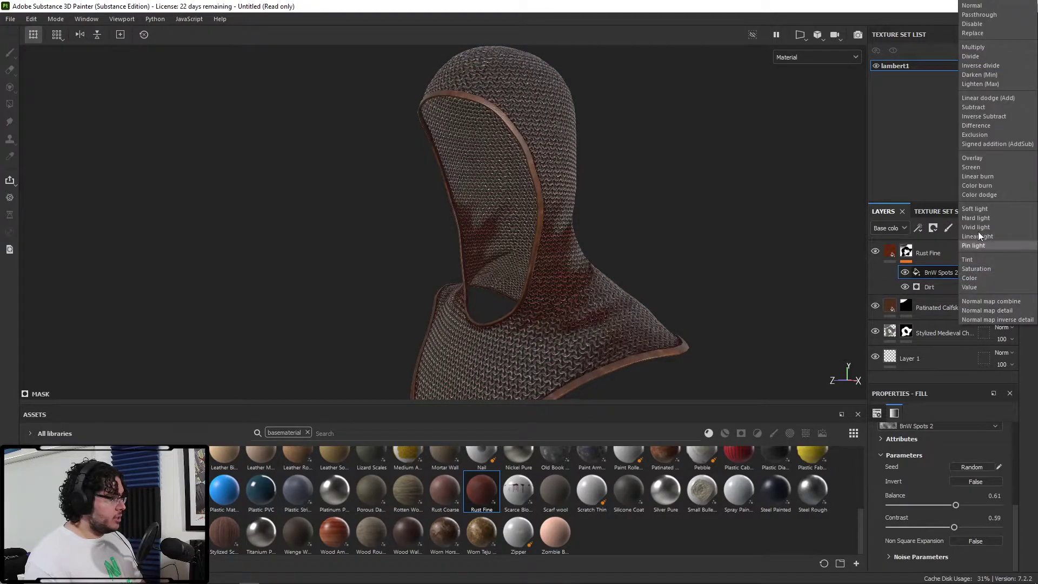
click(969, 49)
alt+drag(784, 162, 535, 266)
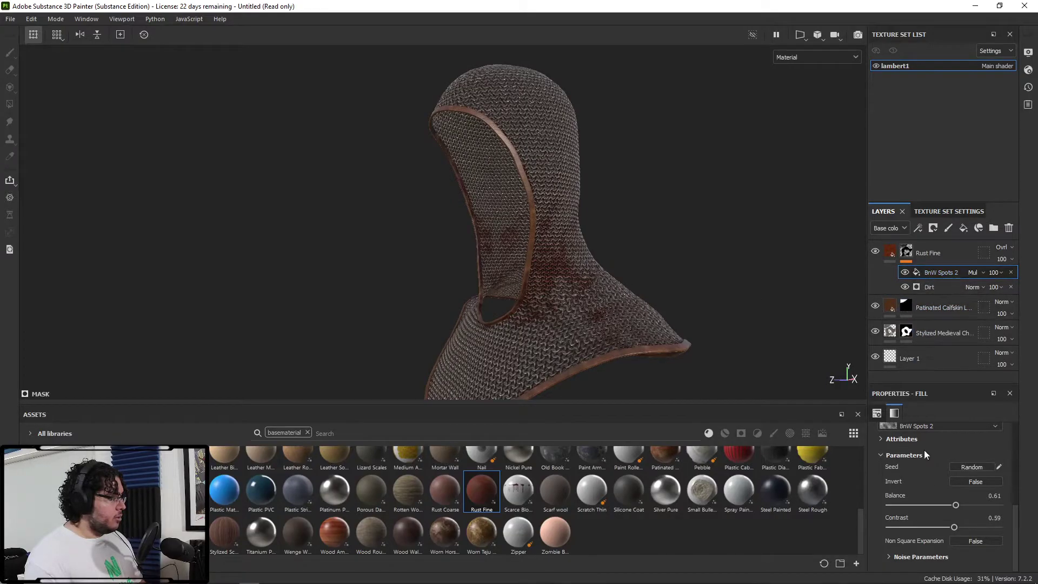
Set the Balance of the BnW Spots 2 fill to 0.36 and check the rust spots around the coif
drag(933, 505, 895, 505)
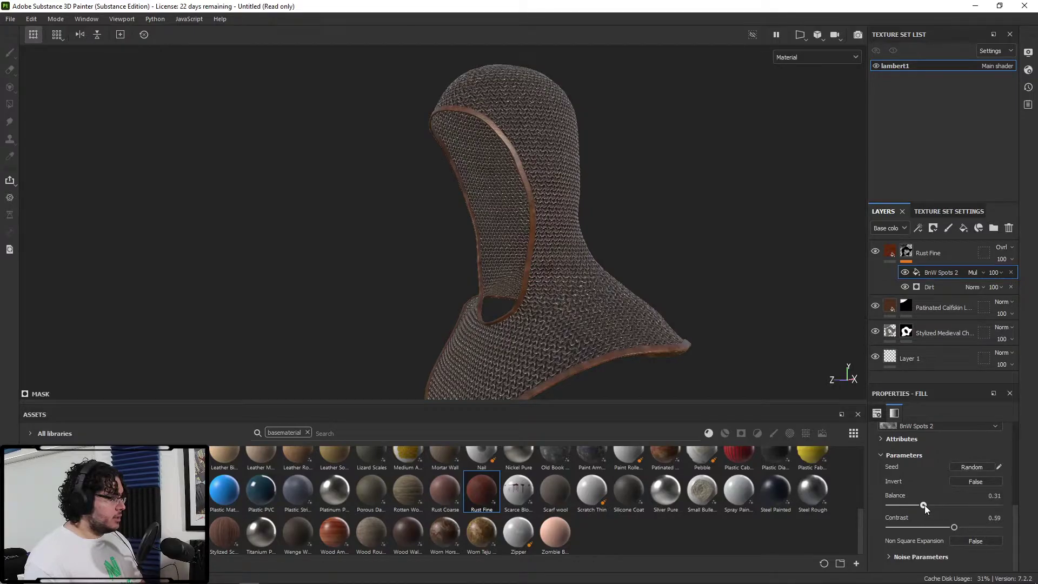
drag(933, 505, 929, 505)
alt+drag(768, 303, 541, 292)
alt+drag(918, 384, 540, 229)
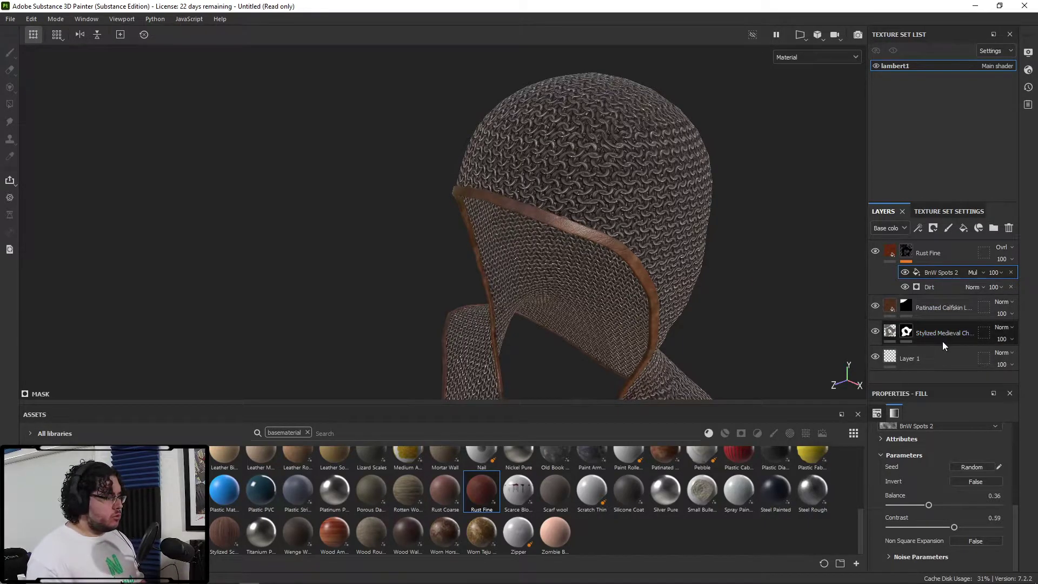
Add a fill layer beneath Rust Fine with a light beige base color and a roughness of about 0.75
click(964, 229)
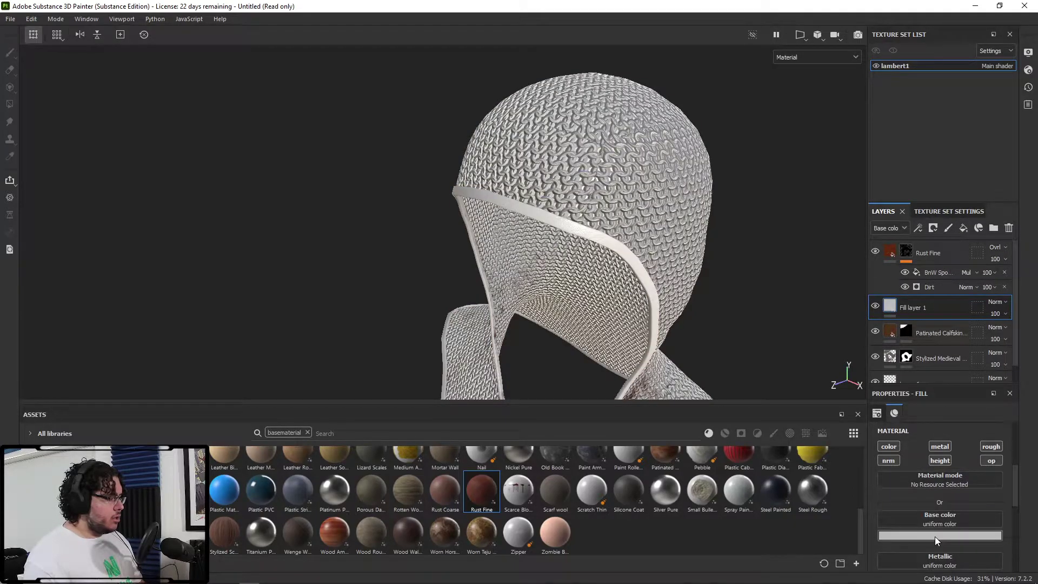
click(936, 536)
drag(936, 472, 923, 457)
click(977, 498)
click(908, 454)
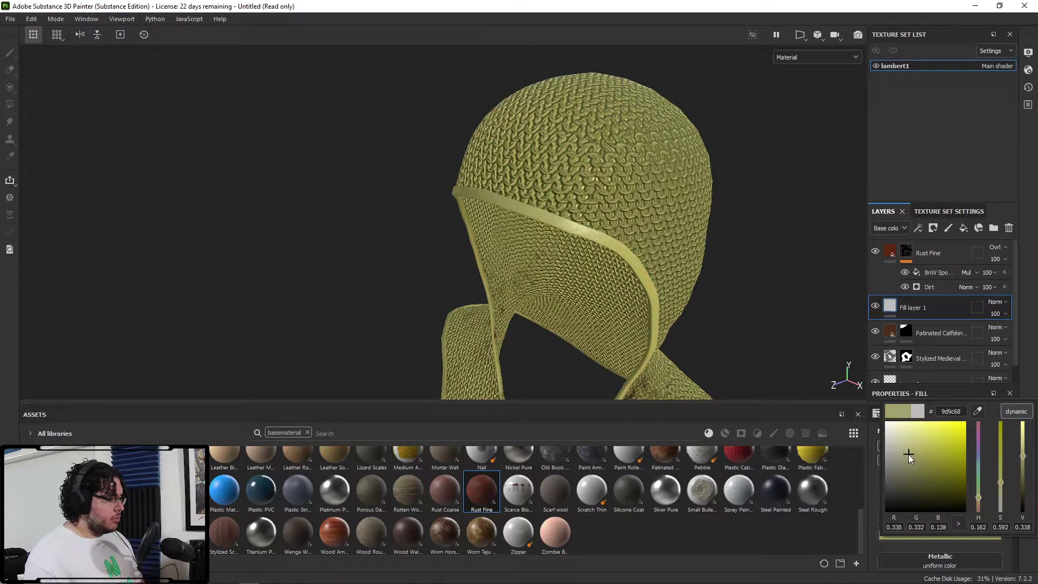
click(976, 501)
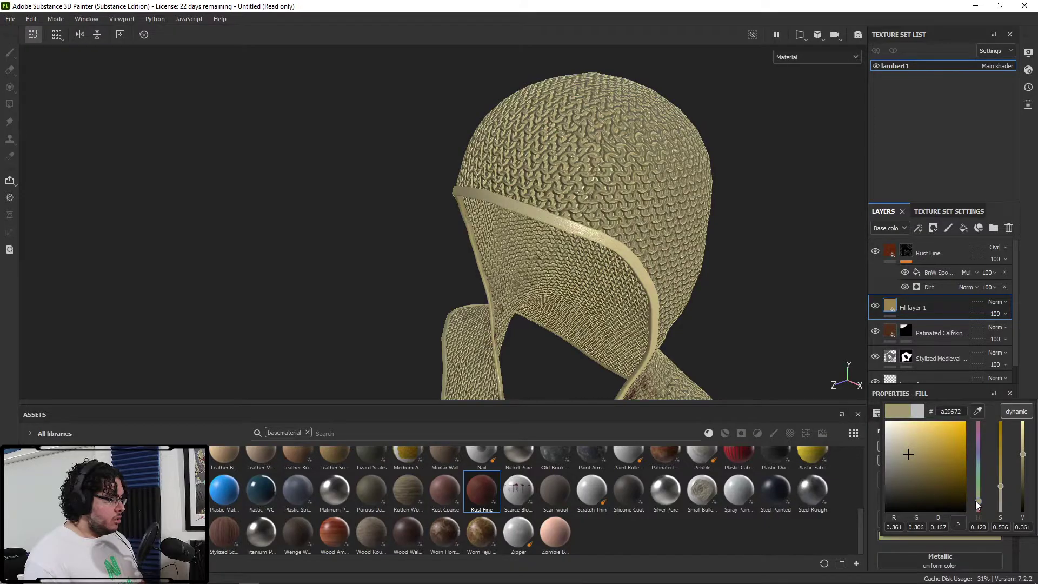
drag(976, 501, 975, 504)
click(900, 445)
click(903, 307)
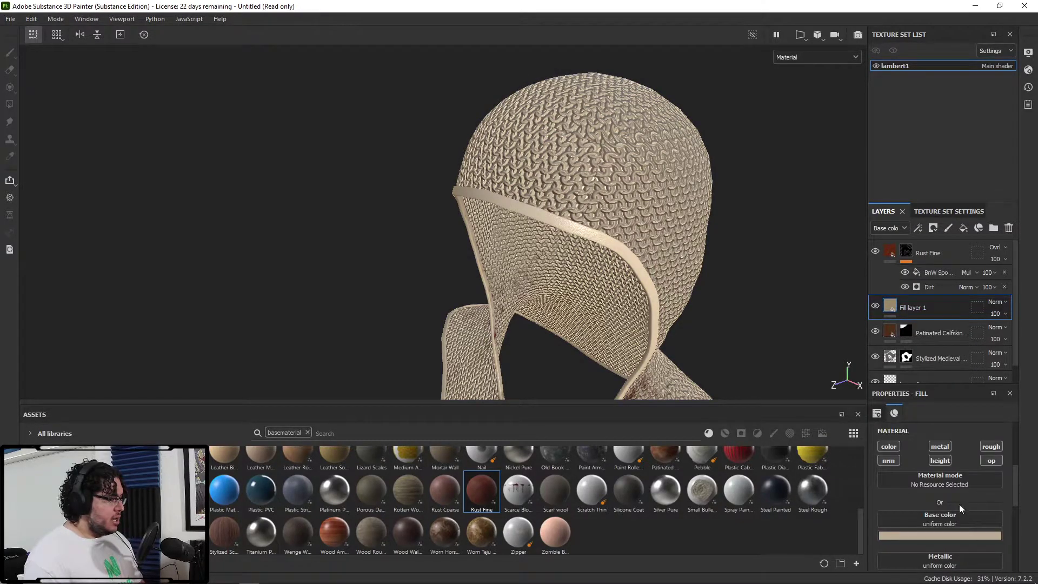
scroll(960, 504, down, 3)
drag(924, 505, 965, 504)
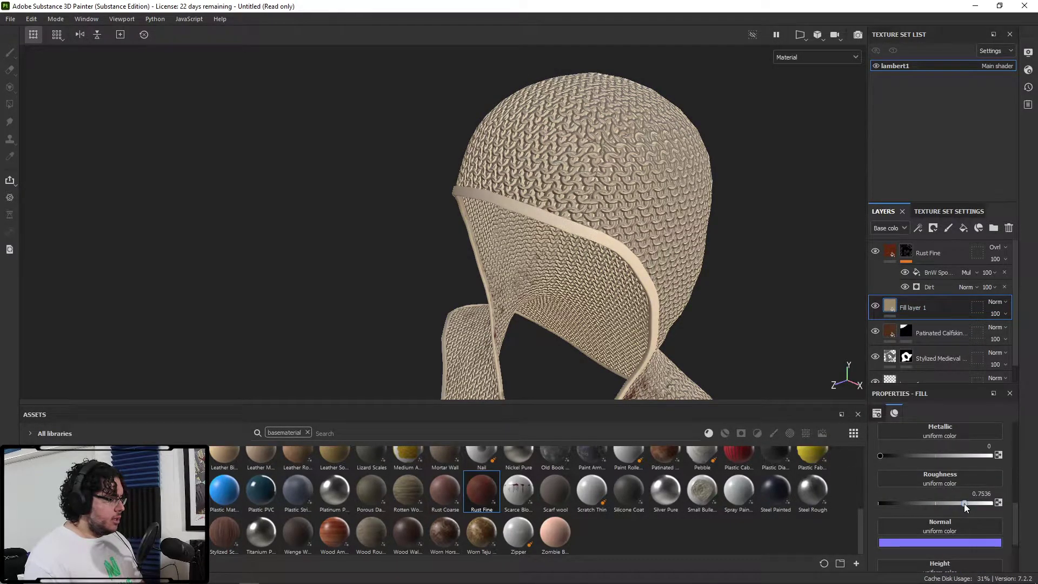
Add a black mask to the beige fill layer and polygon-fill the trim around the face opening and the bottom hem
right_click(915, 307)
click(933, 21)
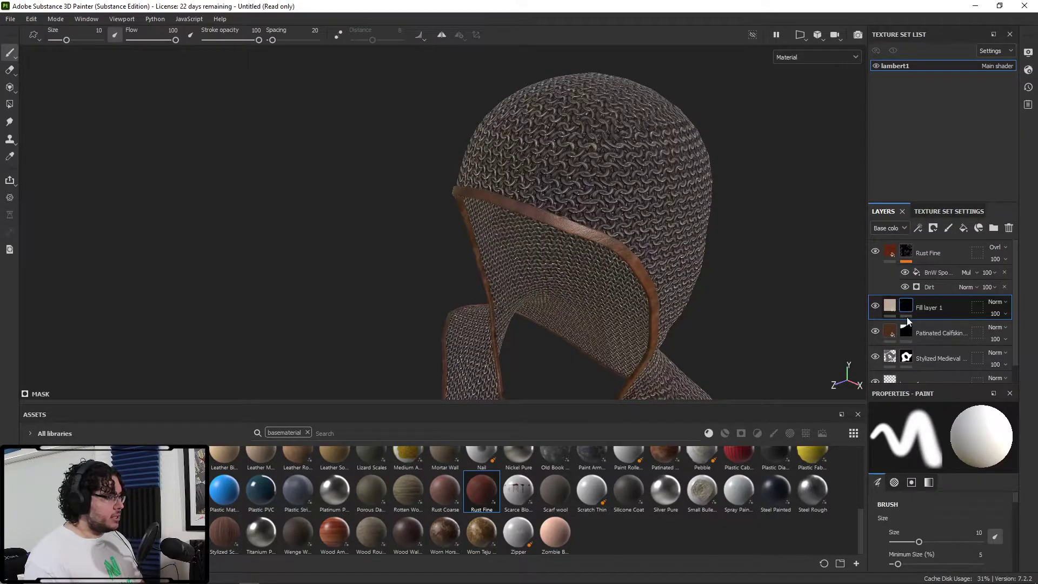
key(4)
click(630, 259)
alt+drag(630, 259, 720, 236)
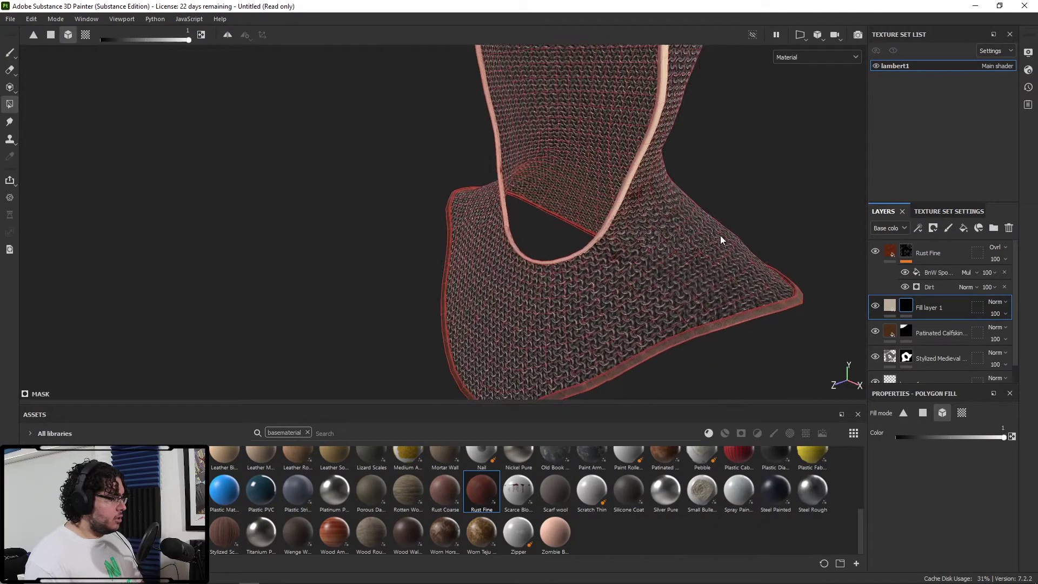
click(764, 318)
Add a Metal Edge Wear generator to the mask of the beige fill layer
right_click(906, 306)
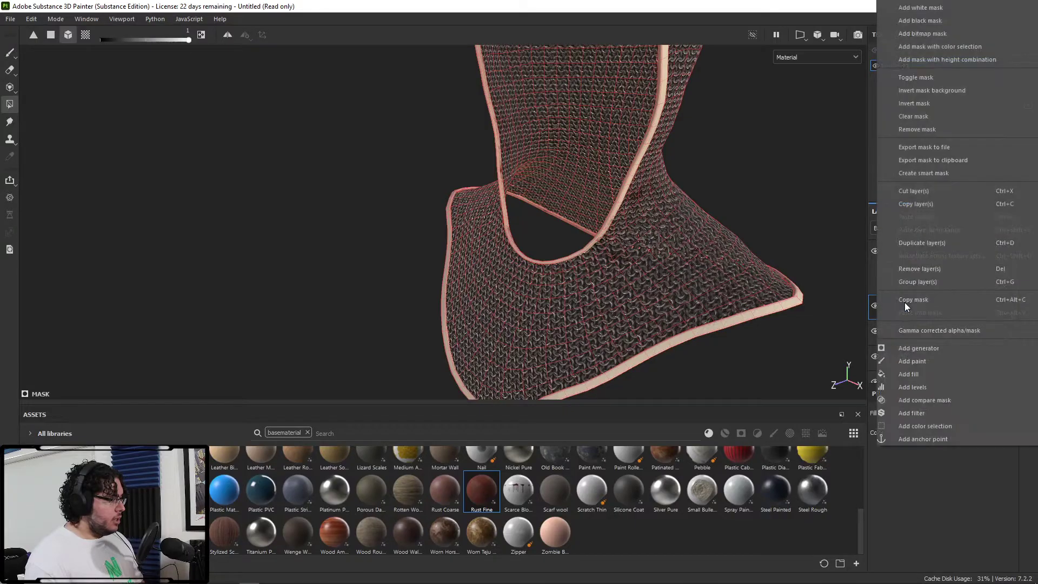
click(924, 349)
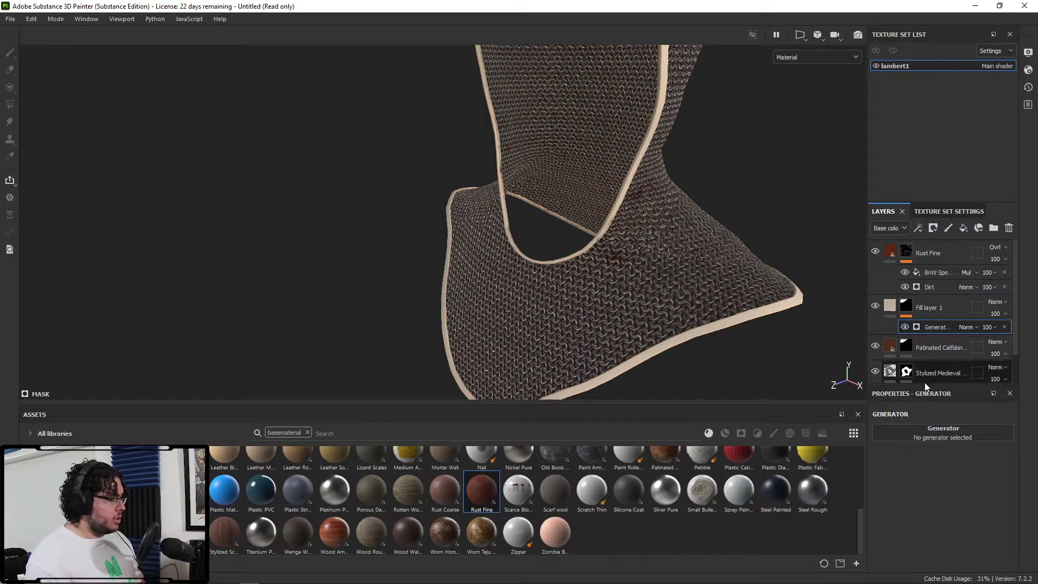
click(944, 430)
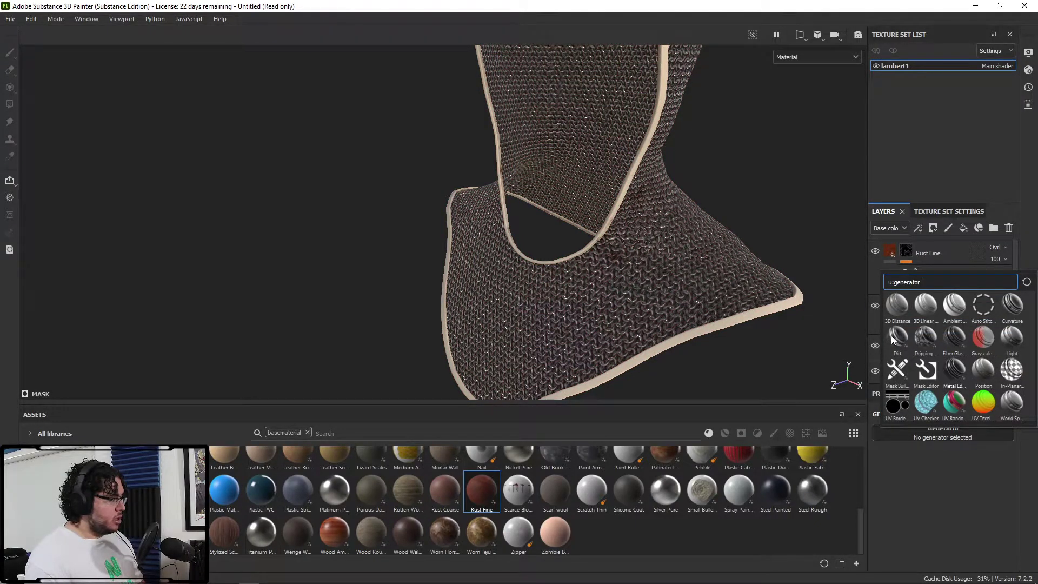
alt+middle_drag(763, 268, 789, 321)
scroll(789, 321, down, 2)
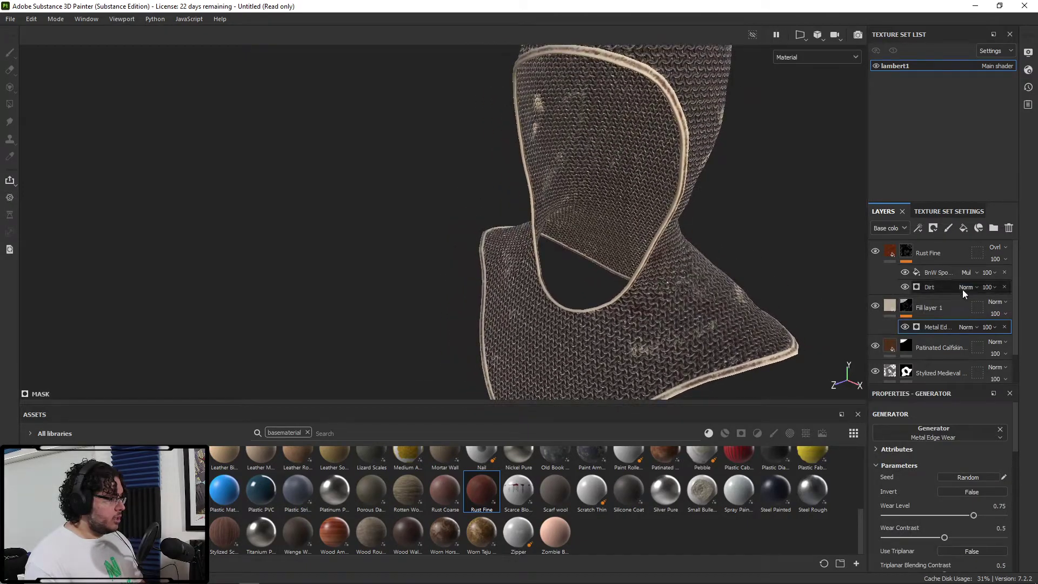
Set the blending mode of the Metal Edge Wear generator to Multiply so the wear is limited to the trim
click(969, 327)
click(968, 57)
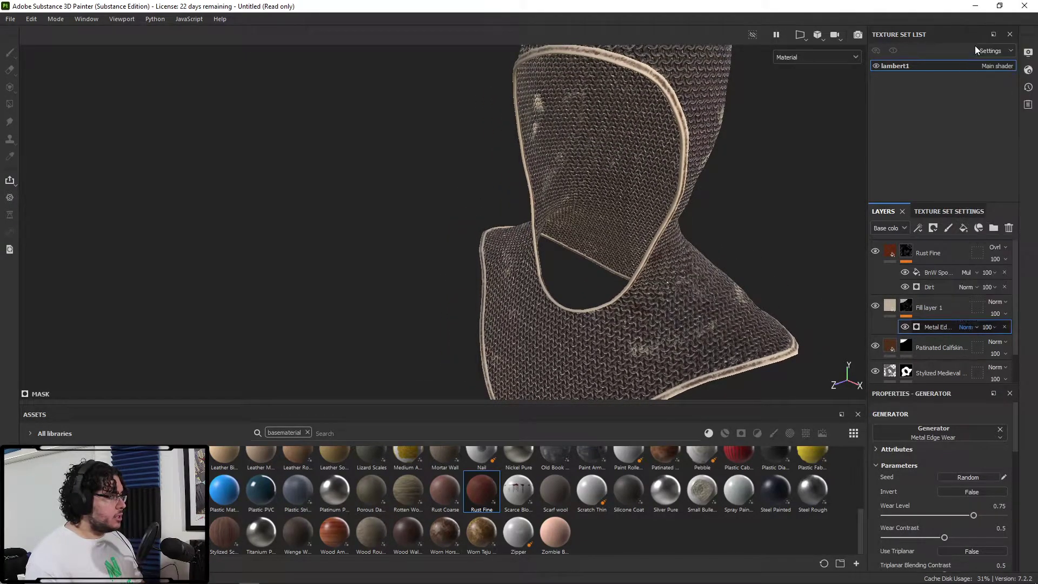
alt+drag(801, 178, 615, 144)
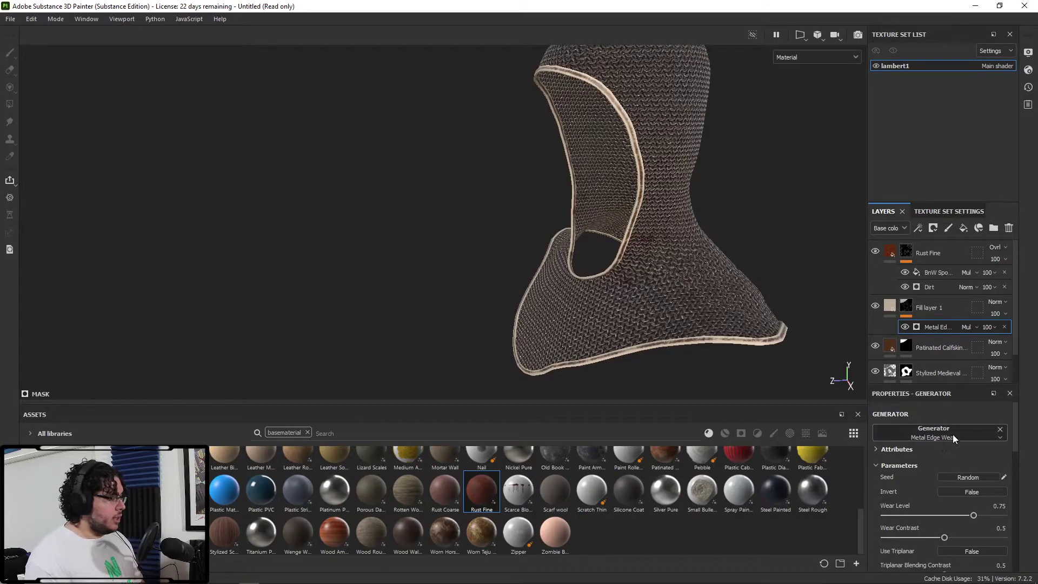
Set the beige fill layer to Linear dodge (Add) at 14 opacity, and the Wear Level of its Metal Edge Wear generator to 0.41
click(970, 327)
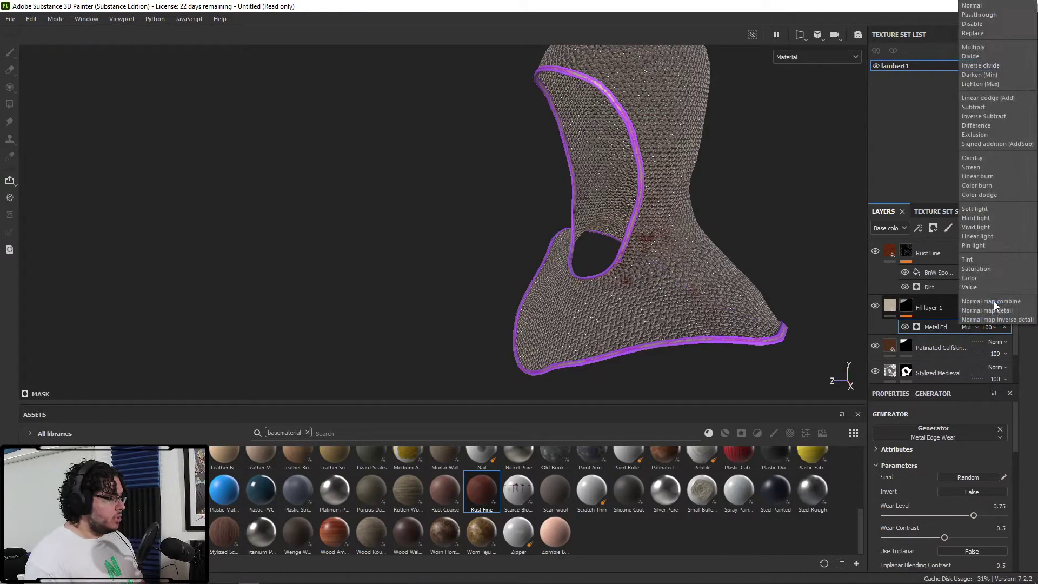
click(998, 99)
click(994, 327)
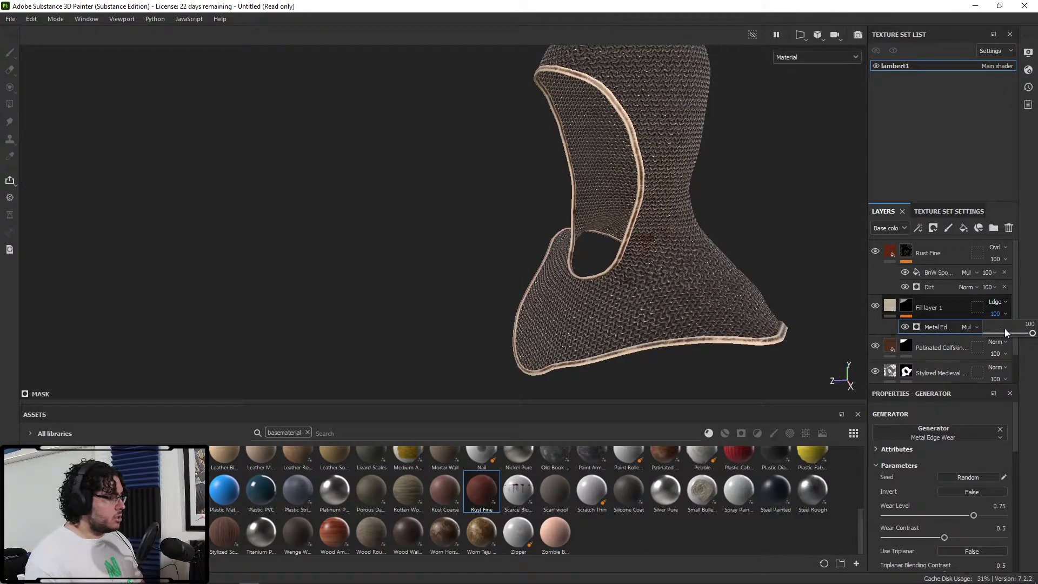
drag(1030, 334, 991, 335)
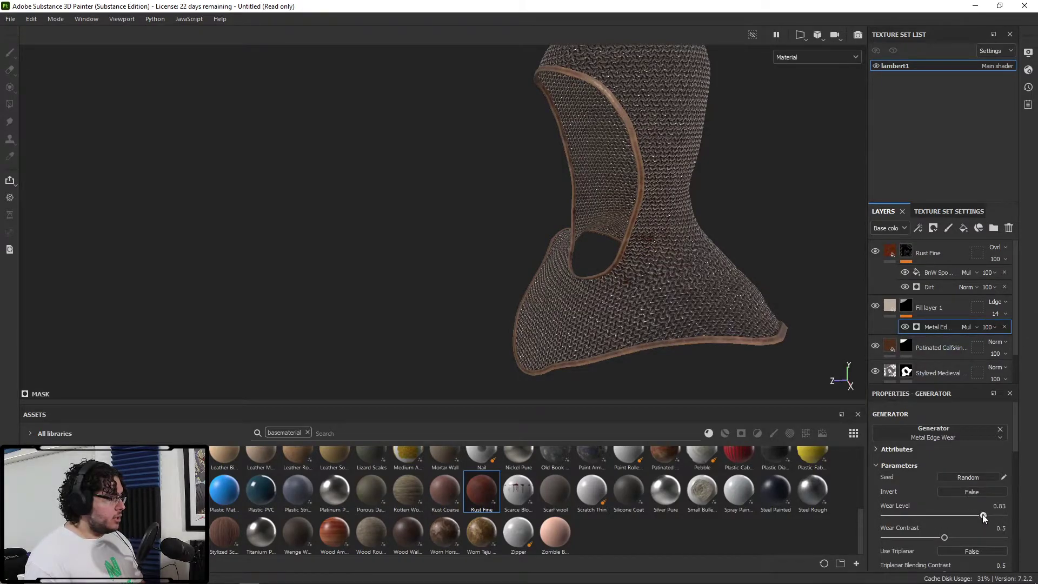
drag(920, 517, 934, 516)
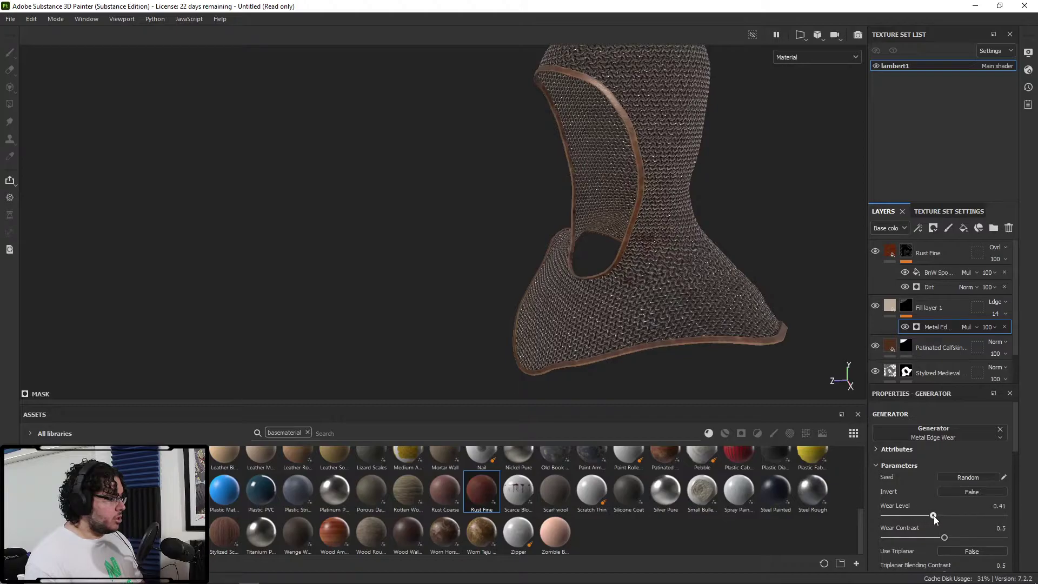
Add a fill effect with the Clouds 3 grayscale texture to the mask of the beige fill layer
right_click(906, 307)
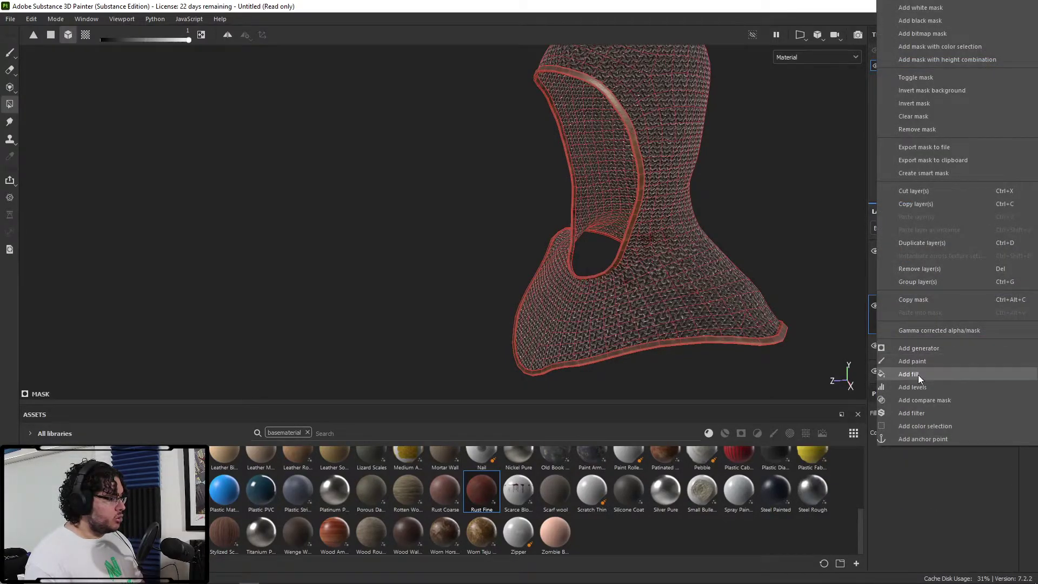
click(919, 375)
click(939, 451)
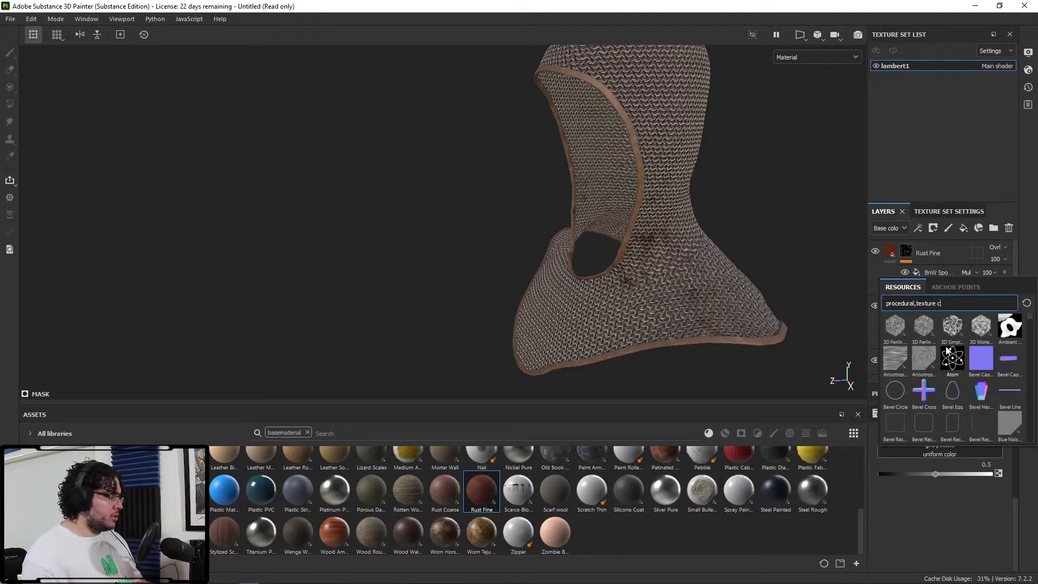
text(clouds)
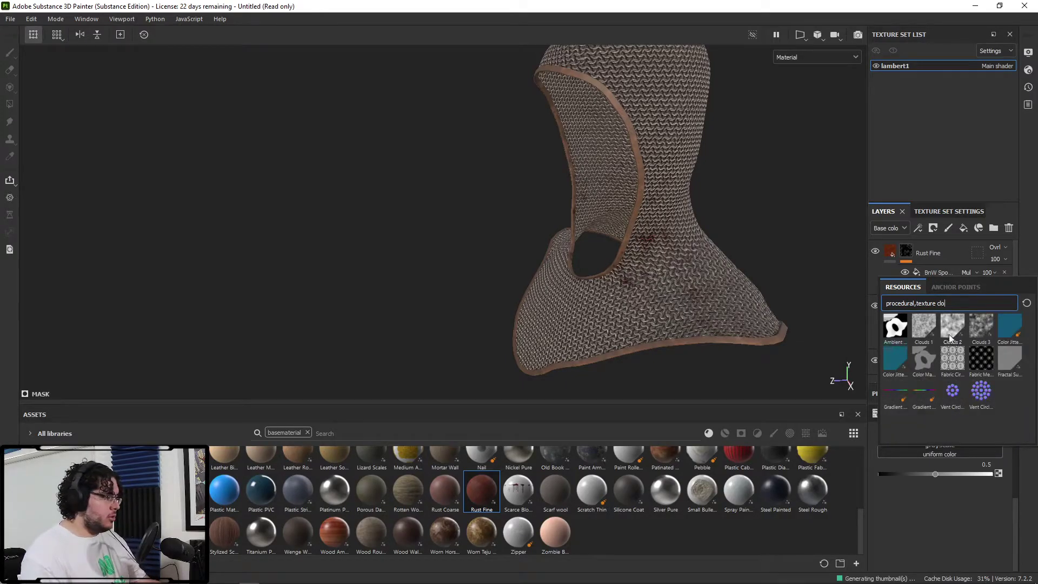
click(982, 325)
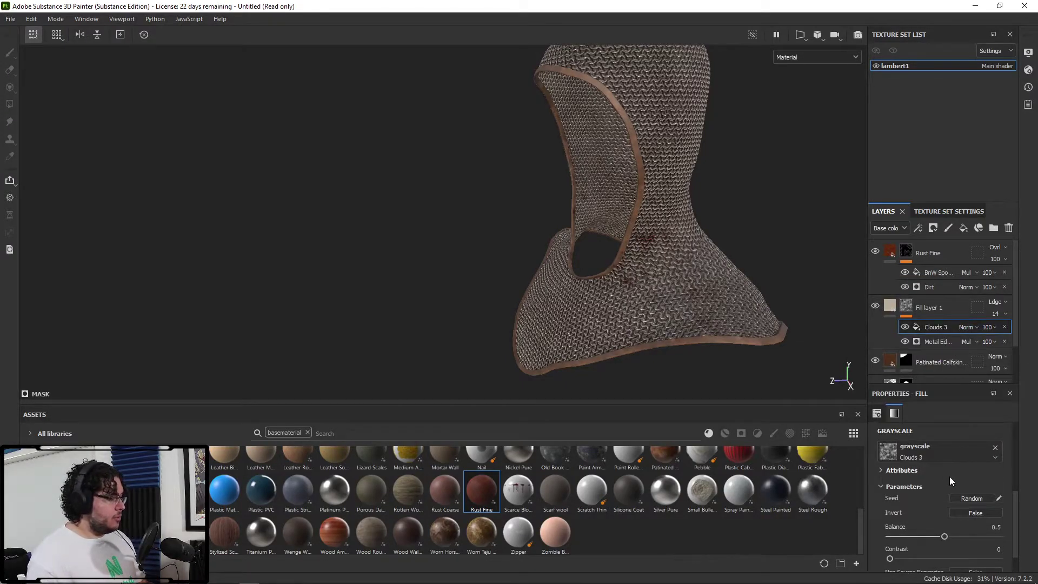
Set the Clouds 3 fill's blending mode to Multiply and toggle its visibility to compare the trim wear
click(966, 327)
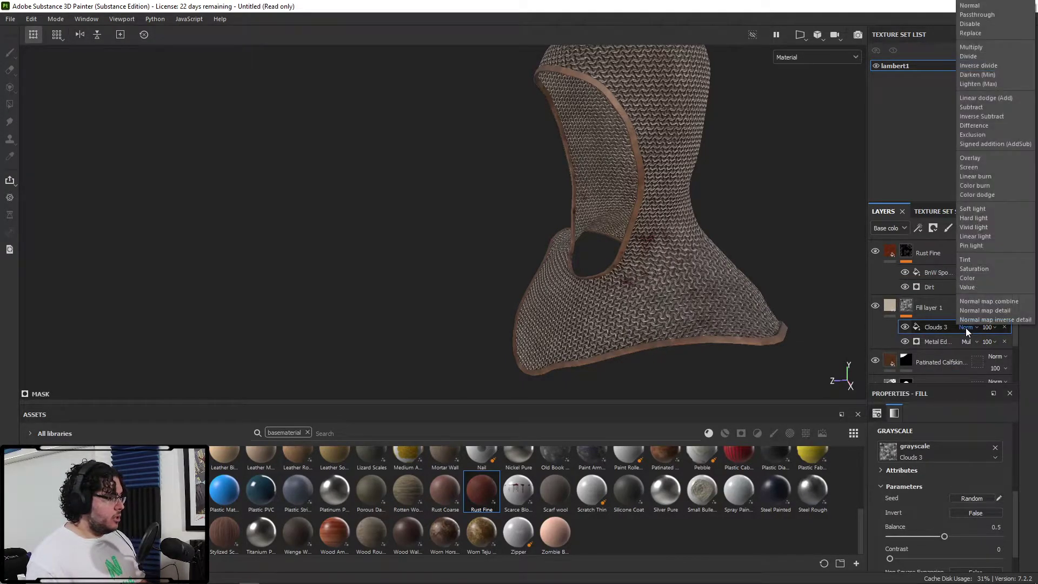
click(985, 48)
scroll(658, 210, up, 3)
scroll(716, 226, up, 2)
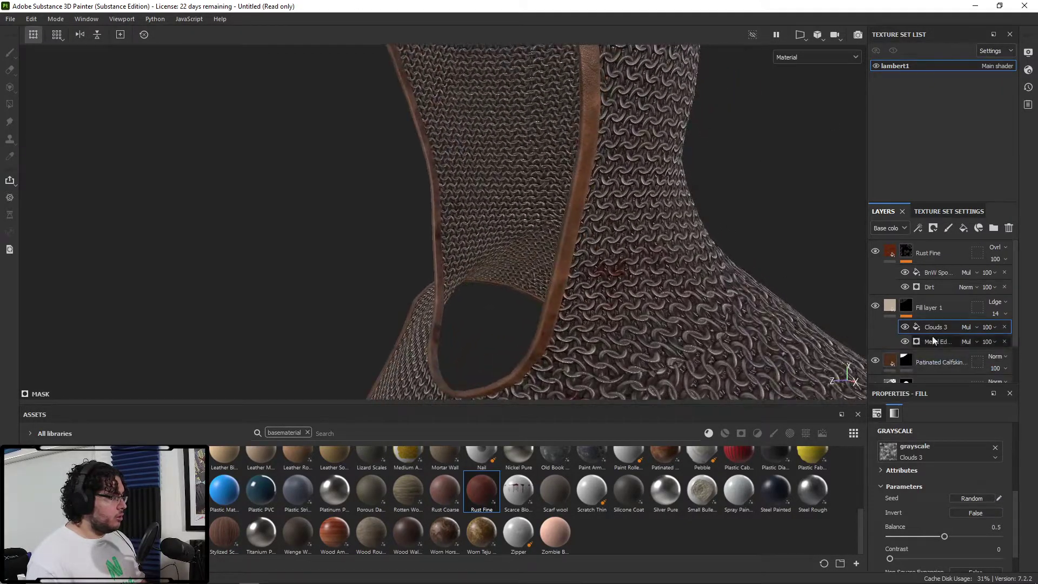
click(906, 328)
click(906, 328)
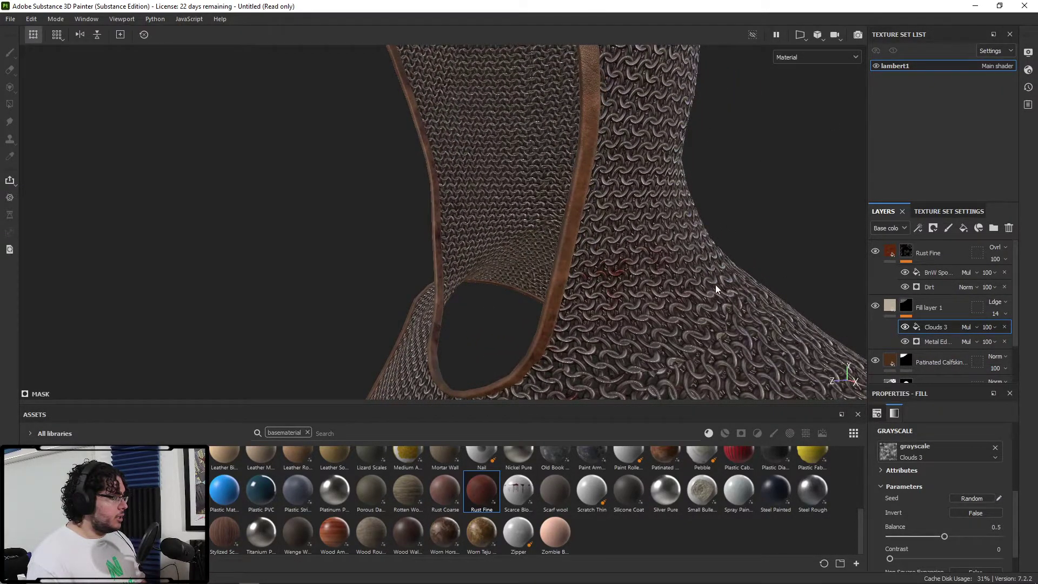
Set the Clouds 3 fill's Contrast to 0.45 and the beige fill layer's opacity to 32
alt+right_drag(716, 287, 382, 214)
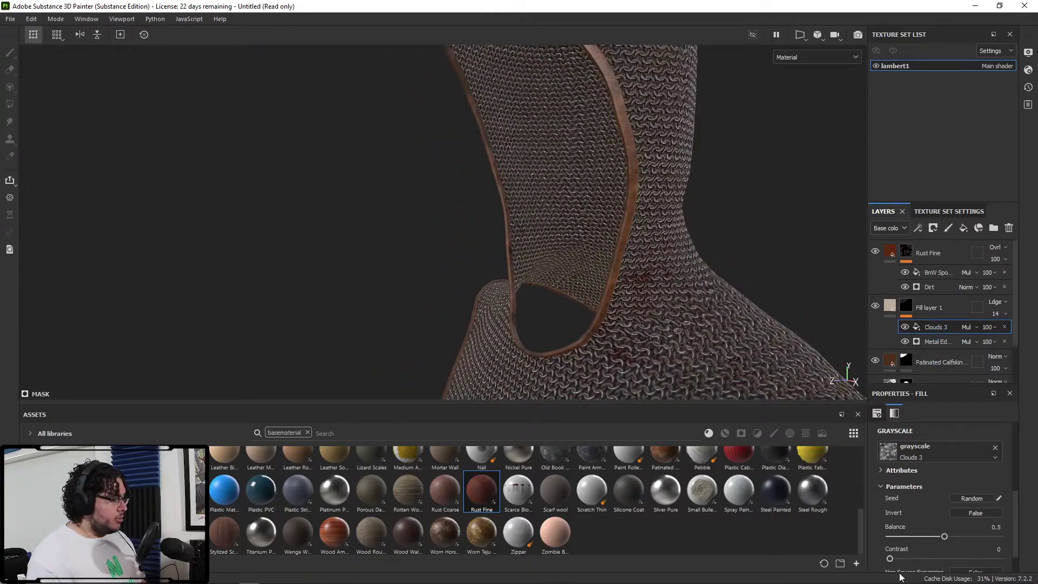
drag(891, 559, 938, 563)
scroll(825, 287, down, 1)
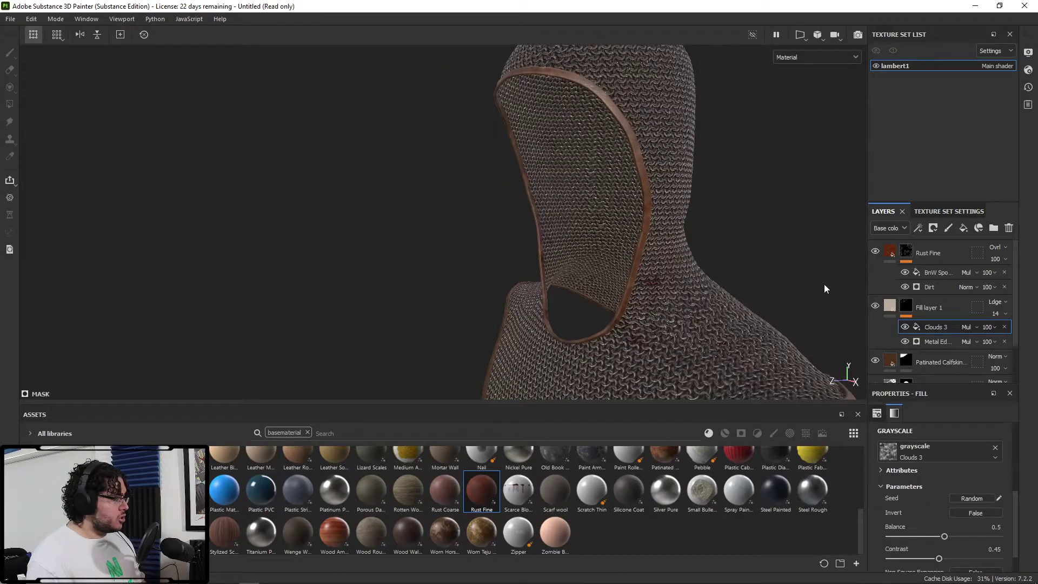
drag(997, 333, 1002, 334)
Examine the beige edge wear along the bottom hem and the face opening trim up close
alt+middle_drag(771, 273, 749, 172)
alt+right_drag(749, 172, 668, 218)
alt+drag(667, 218, 679, 309)
alt+middle_drag(757, 335, 632, 325)
mouse_move(632, 324)
alt+right_down()
mouse_move(643, 342)
mouse_move(634, 329)
alt+right_up()
alt+drag(634, 329, 716, 273)
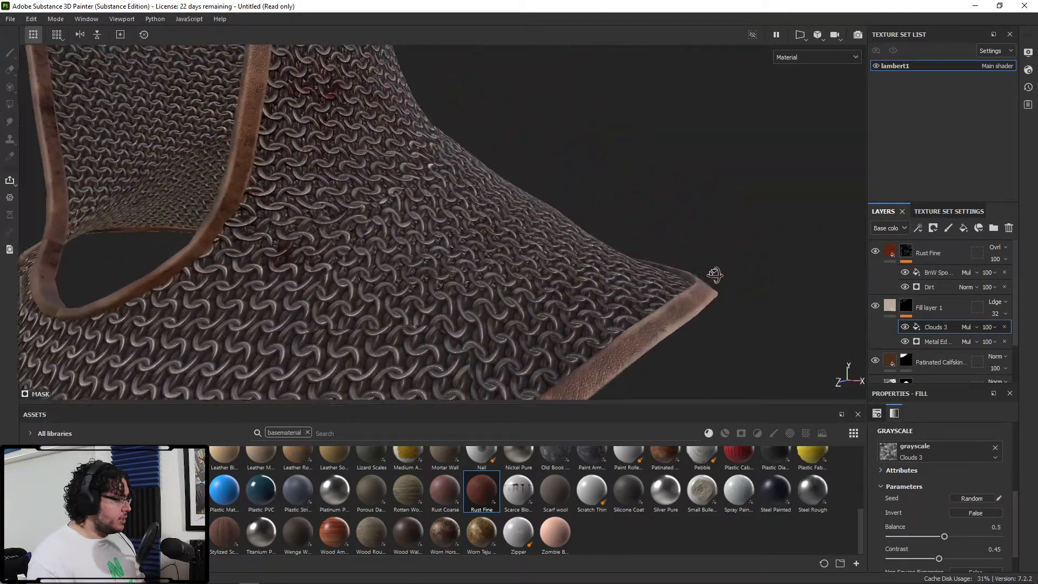
alt+right_drag(716, 273, 709, 332)
alt+drag(710, 333, 673, 287)
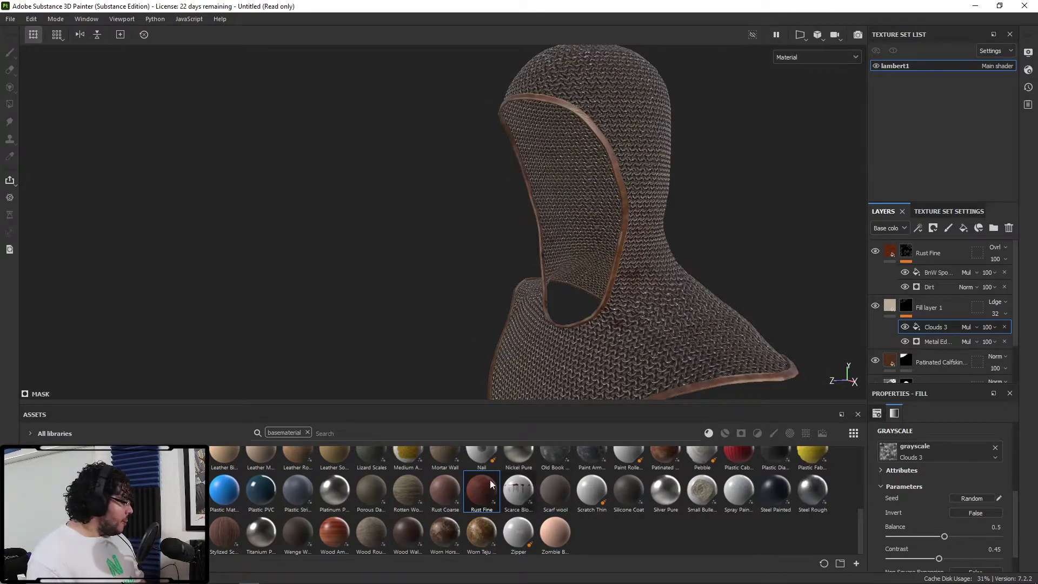
Add a paint layer at the top of the stack and load the Stitches Cross Seam material into its brush
mouse_move(116, 539)
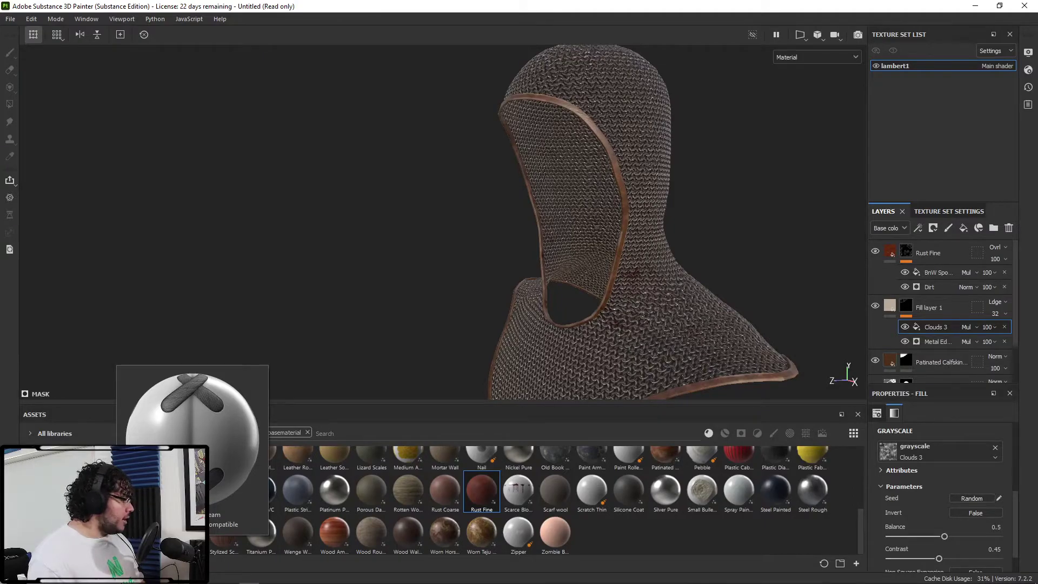
alt+middle_drag(586, 355, 552, 272)
alt+right_drag(551, 273, 721, 380)
alt+drag(720, 380, 846, 257)
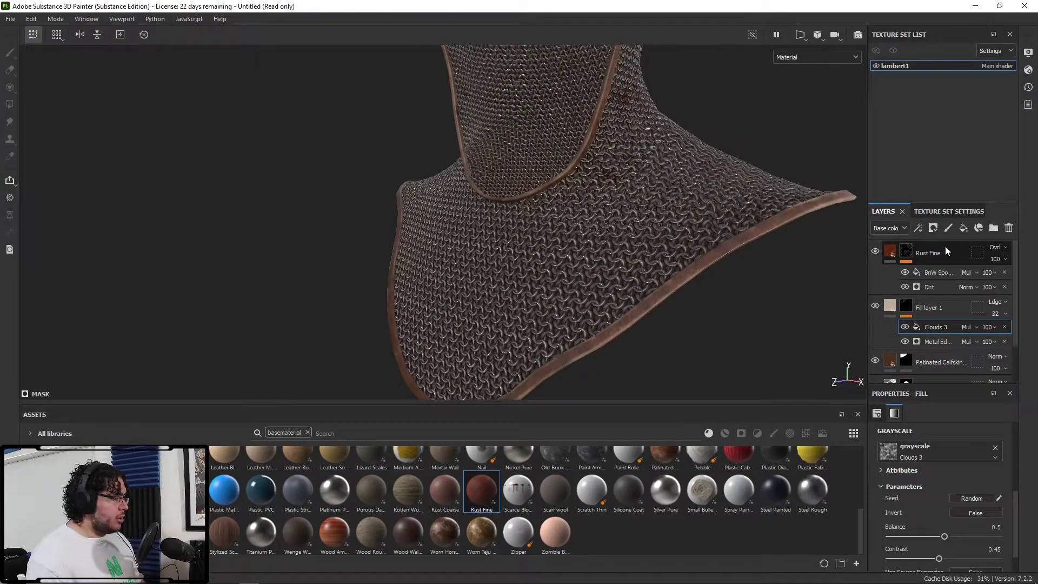
click(948, 228)
alt+drag(742, 275, 714, 227)
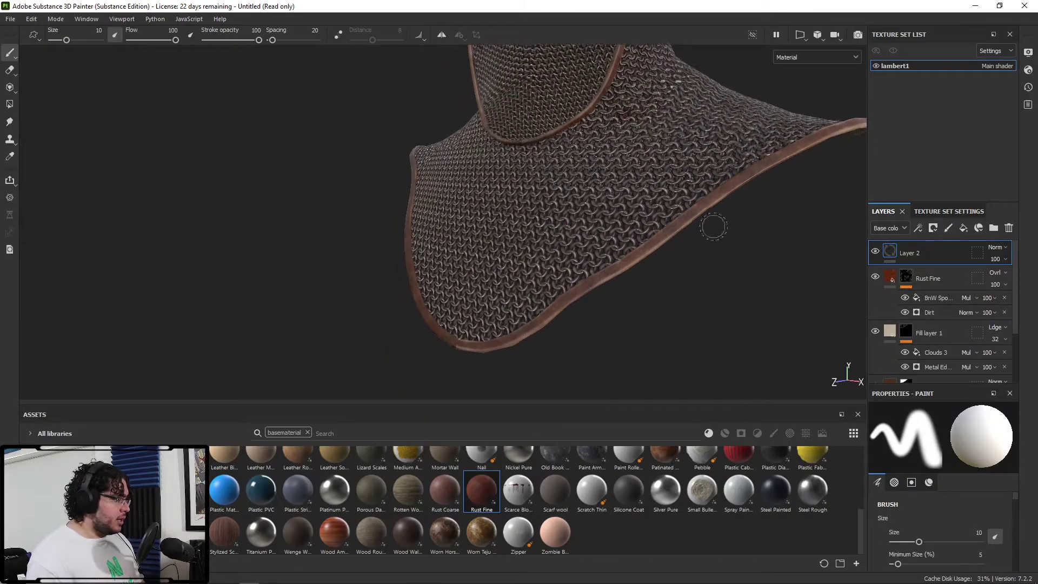
scroll(951, 516, down, 10)
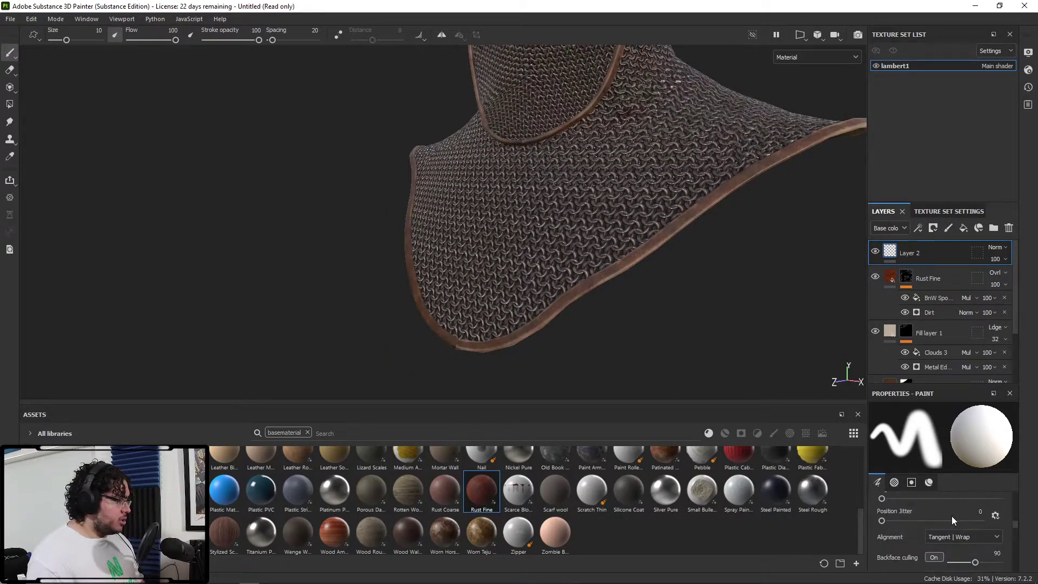
scroll(952, 515, down, 3)
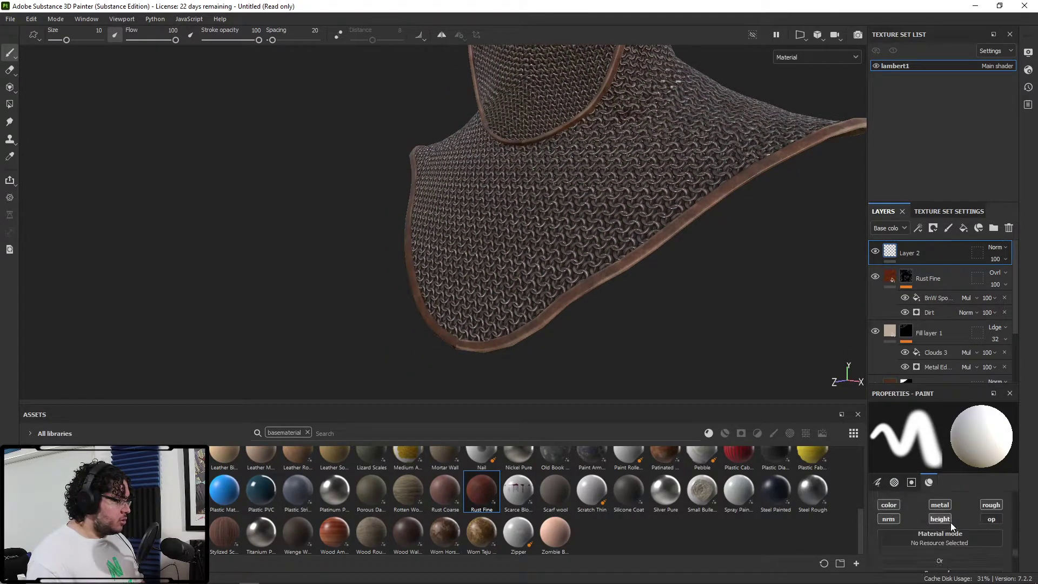
drag(481, 489, 902, 538)
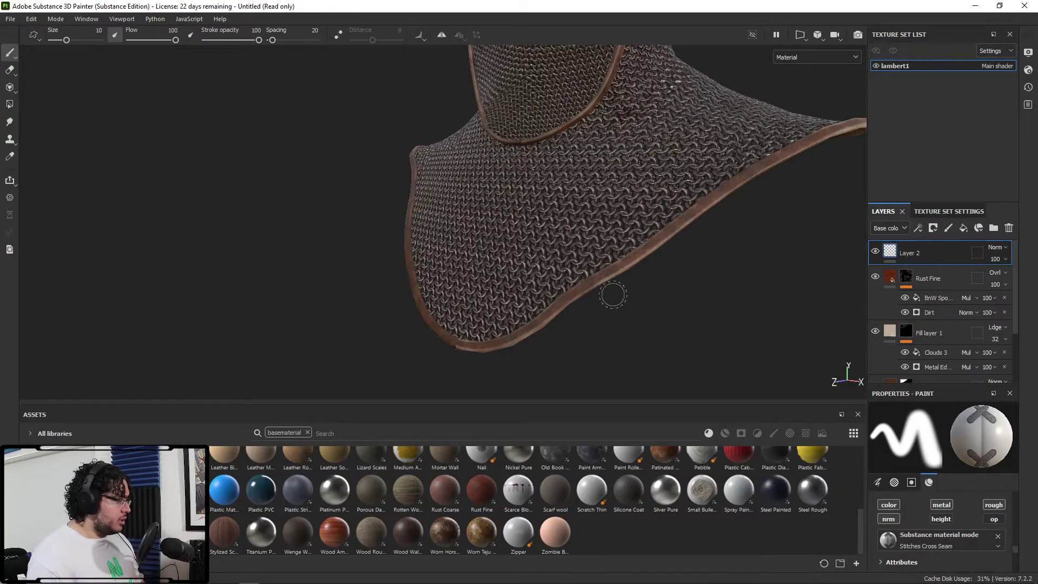
Try a line of cross stitches along the bottom hem with brush size 3.61, and undo it
scroll(612, 294, up, 4)
alt+drag(626, 267, 596, 246)
scroll(596, 252, up, 3)
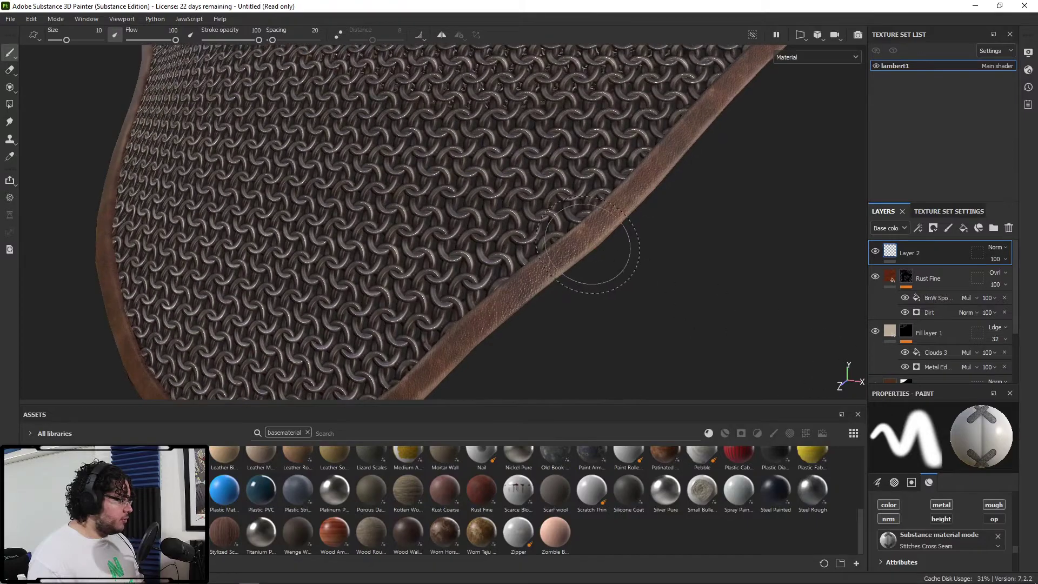
ctrl+right_drag(596, 253, 568, 248)
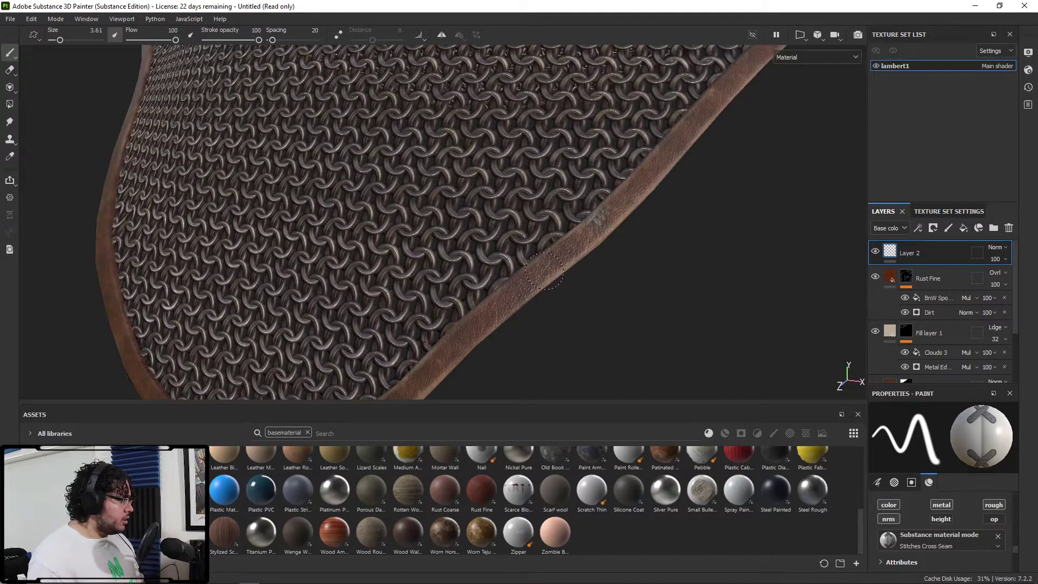
shift+click(494, 309)
key(ctrl+z)
Set the brush size to 2.31 and spacing to 151, try another stitch line along the hem, and undo it
alt+middle_drag(550, 301, 634, 258)
ctrl+right_drag(574, 264, 570, 263)
scroll(950, 518, down, 6)
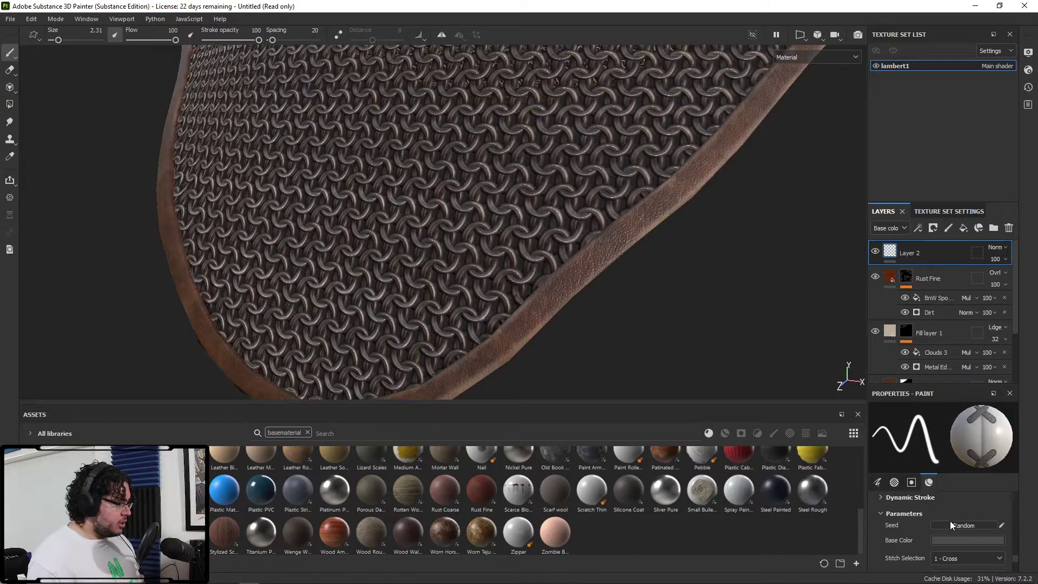
scroll(950, 524, up, 2)
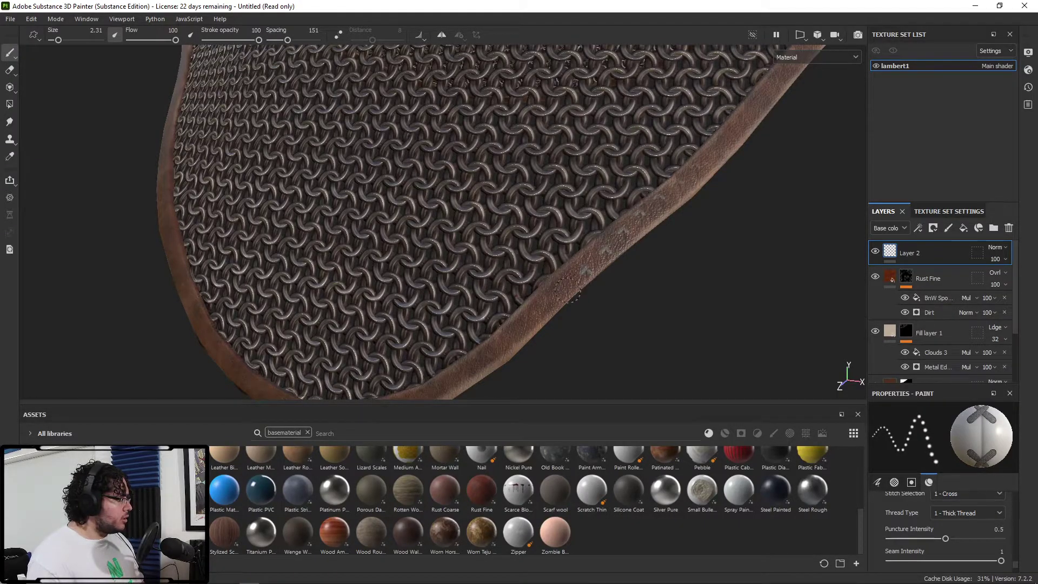
alt+drag(477, 372, 387, 156)
key(ctrl+z)
Turn on symmetry and Lazy Mouse, try a mirrored stitch stroke from the front centre of the hem, and undo it
click(441, 35)
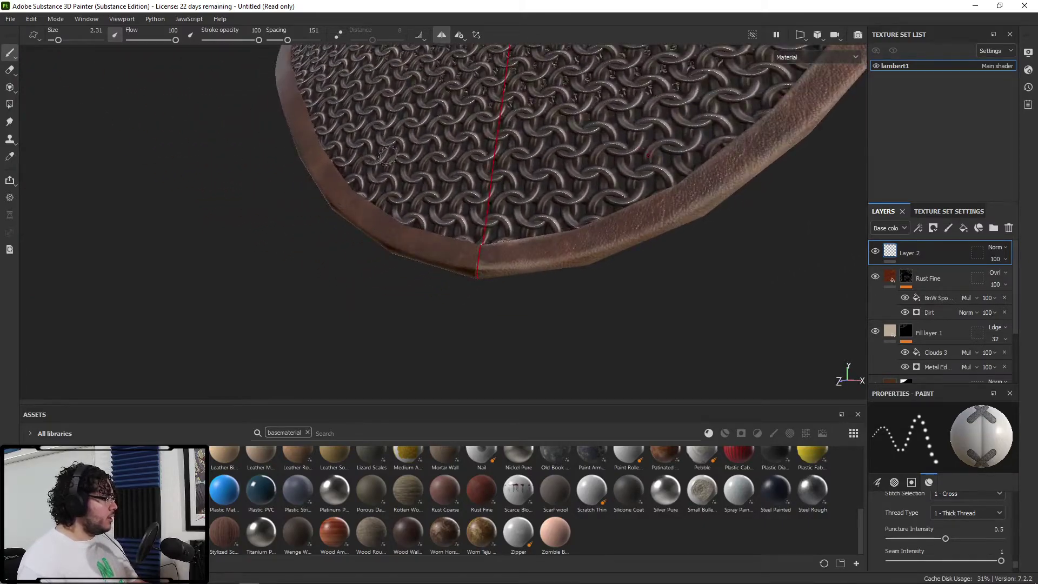
click(338, 35)
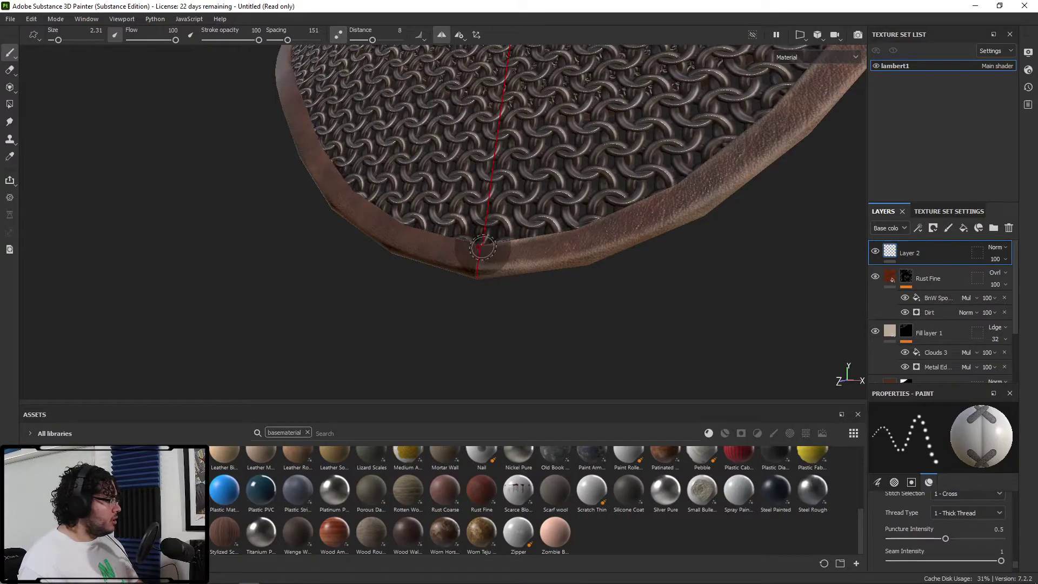
mouse_move(482, 249)
mouse_down()
mouse_move(633, 226)
mouse_move(599, 323)
mouse_up()
mouse_move(501, 205)
mouse_down()
mouse_move(630, 223)
mouse_move(693, 216)
mouse_up()
key(ctrl+z)
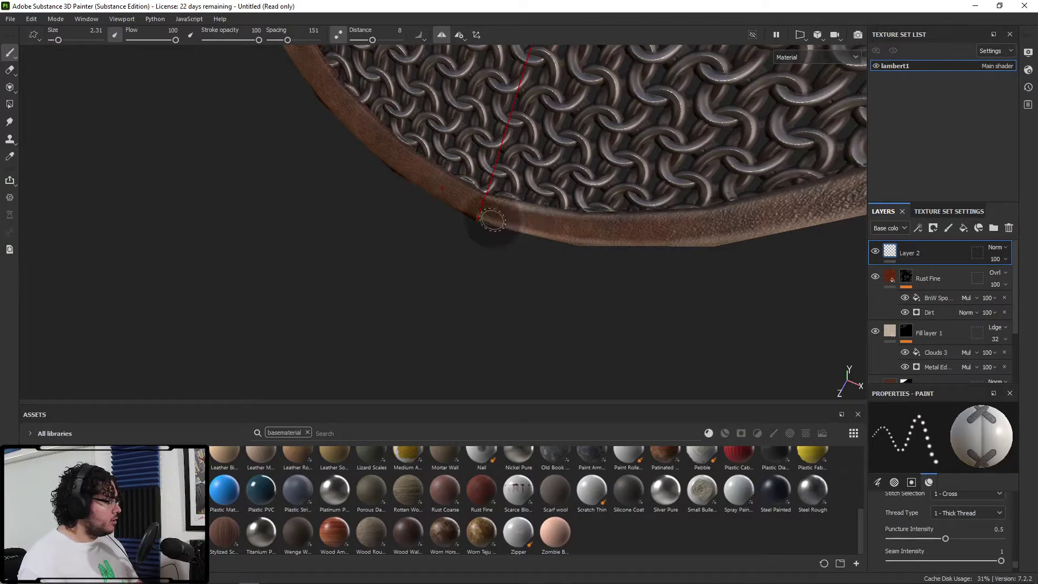
Paint a mirrored row of cross stitches along the leather hem, starting at its front centre
mouse_move(485, 216)
mouse_down()
mouse_move(647, 231)
mouse_move(763, 213)
mouse_move(639, 224)
mouse_up()
alt+middle_drag(638, 225, 514, 260)
alt+right_drag(515, 260, 537, 252)
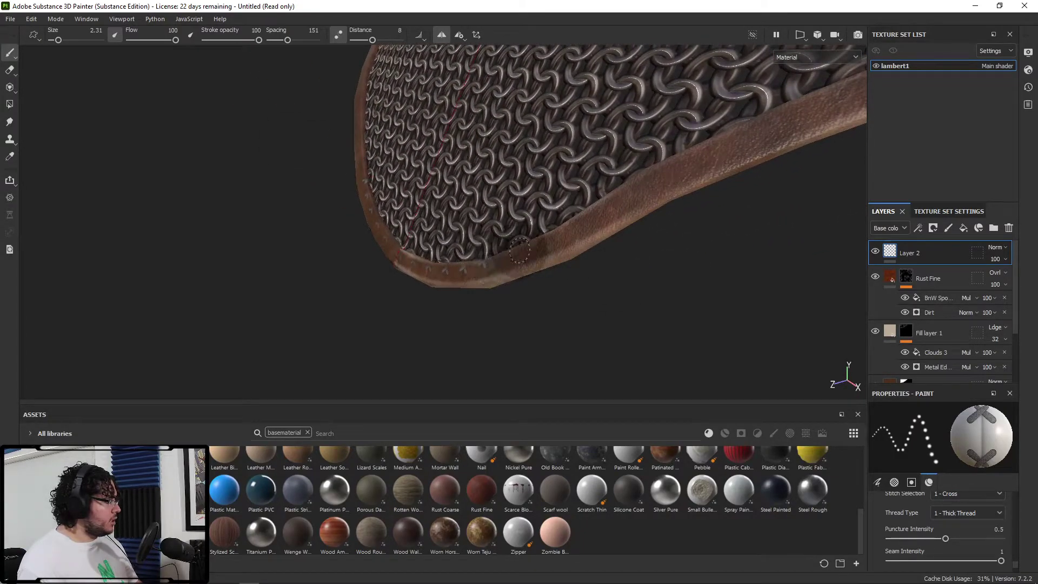
Review the stitches on the whole hem and delete the stitch paint layer
mouse_move(651, 288)
alt+right_down()
mouse_move(649, 184)
mouse_move(623, 186)
alt+right_up()
alt+middle_drag(624, 186, 501, 309)
mouse_move(723, 237)
alt+mouse_down()
mouse_move(748, 241)
mouse_move(598, 243)
mouse_move(622, 227)
mouse_move(568, 210)
alt+mouse_up()
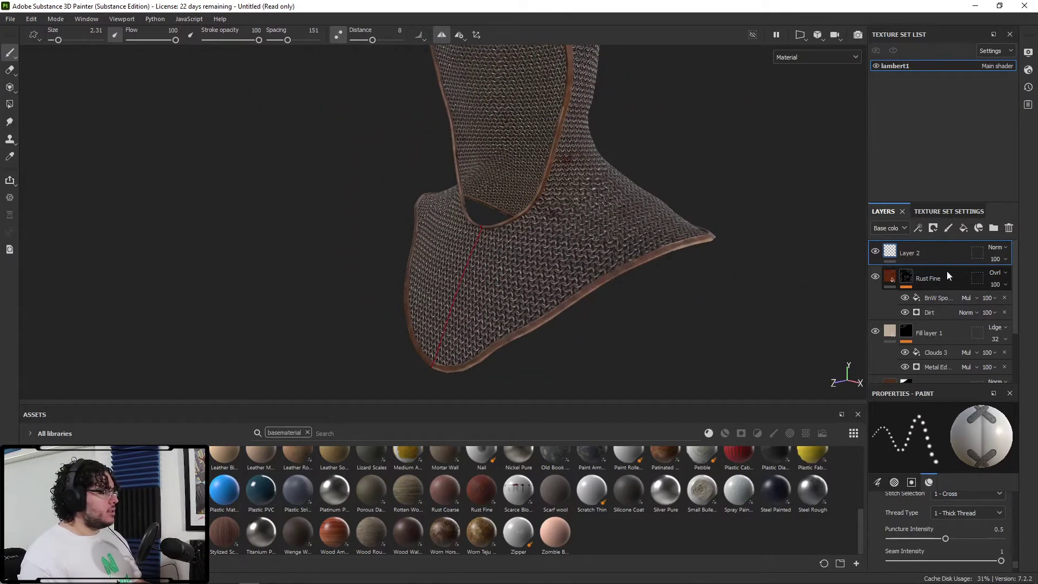
key(Delete)
Examine the whole textured coif from several angles, including the face opening, shoulders and hem
key(4)
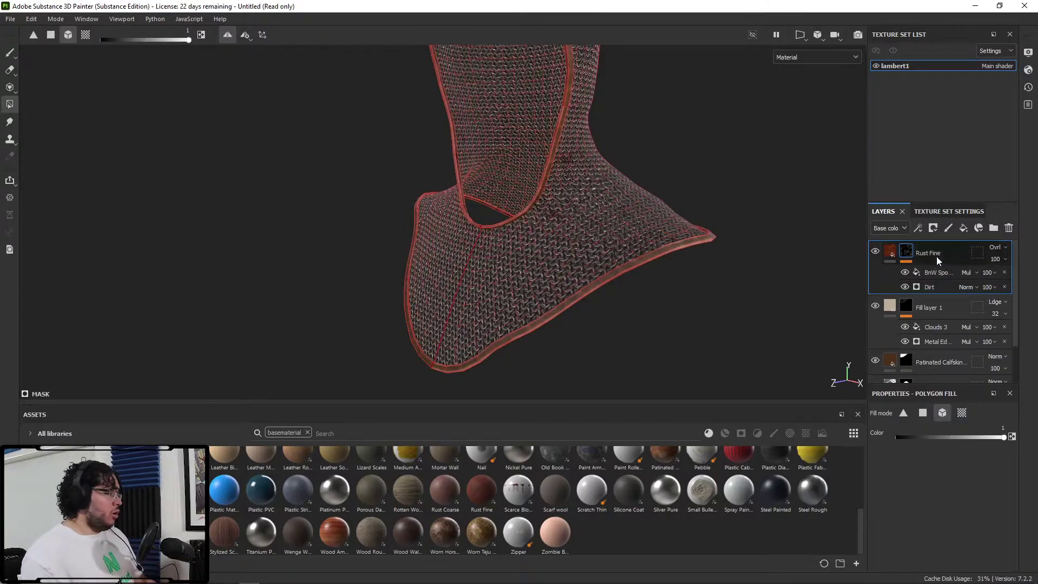
right_click(669, 230)
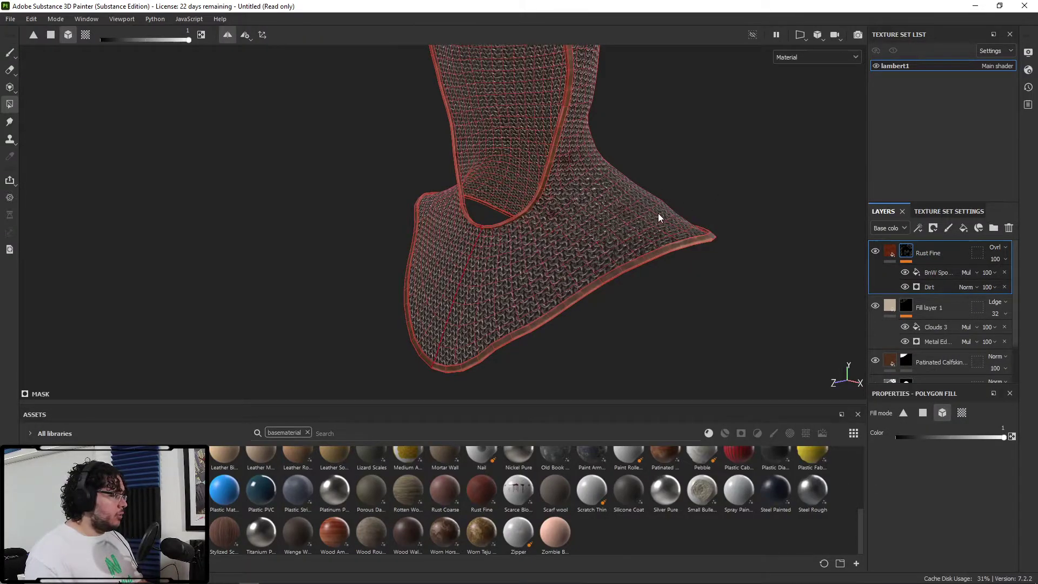
alt+drag(657, 213, 703, 173)
key(1)
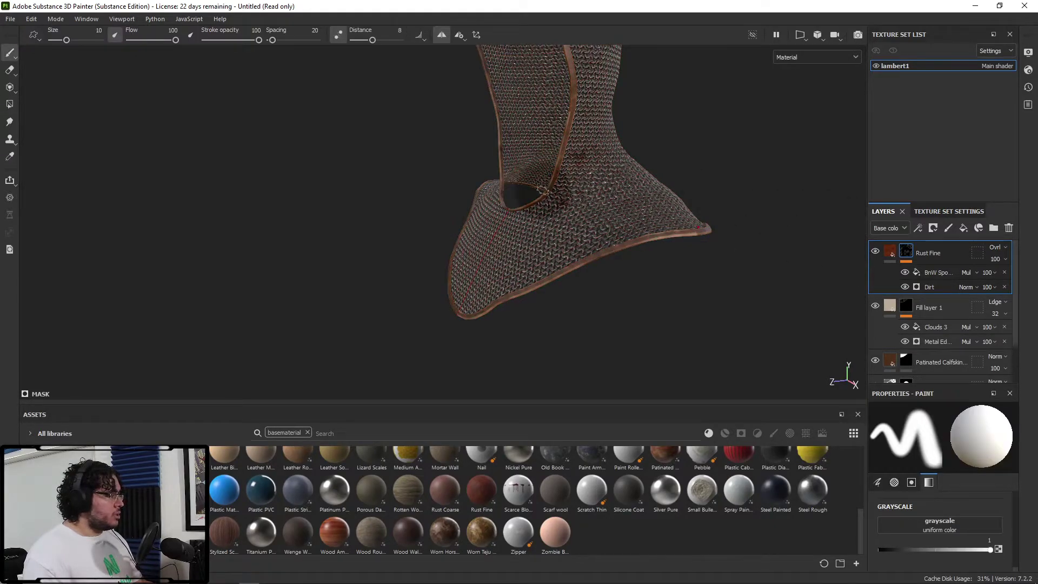
alt+drag(416, 199, 537, 204)
alt+right_drag(537, 203, 327, 162)
alt+middle_drag(600, 113, 508, 185)
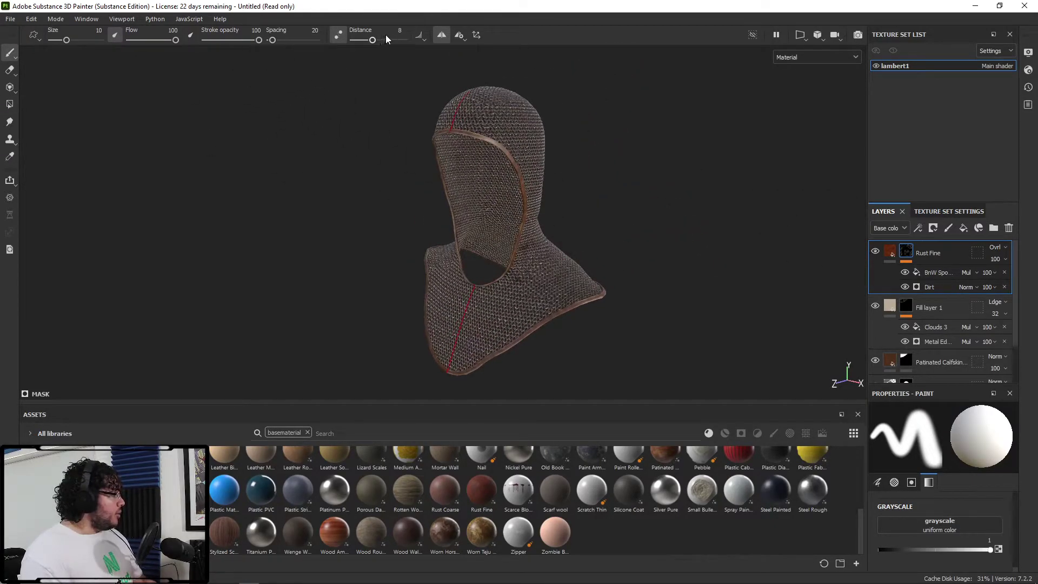
alt+drag(604, 215, 410, 217)
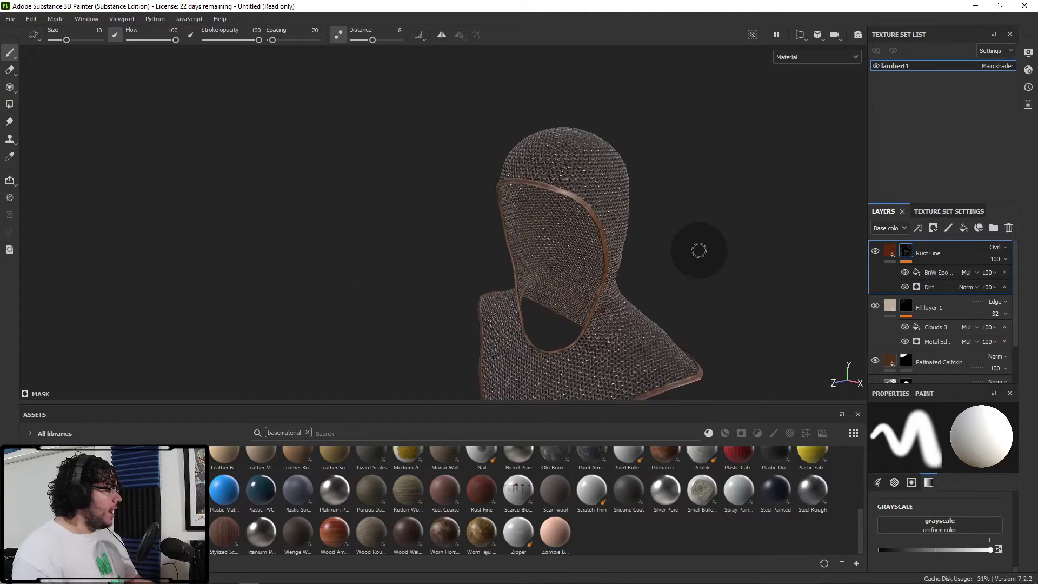
alt+drag(747, 263, 664, 185)
alt+right_drag(663, 186, 789, 248)
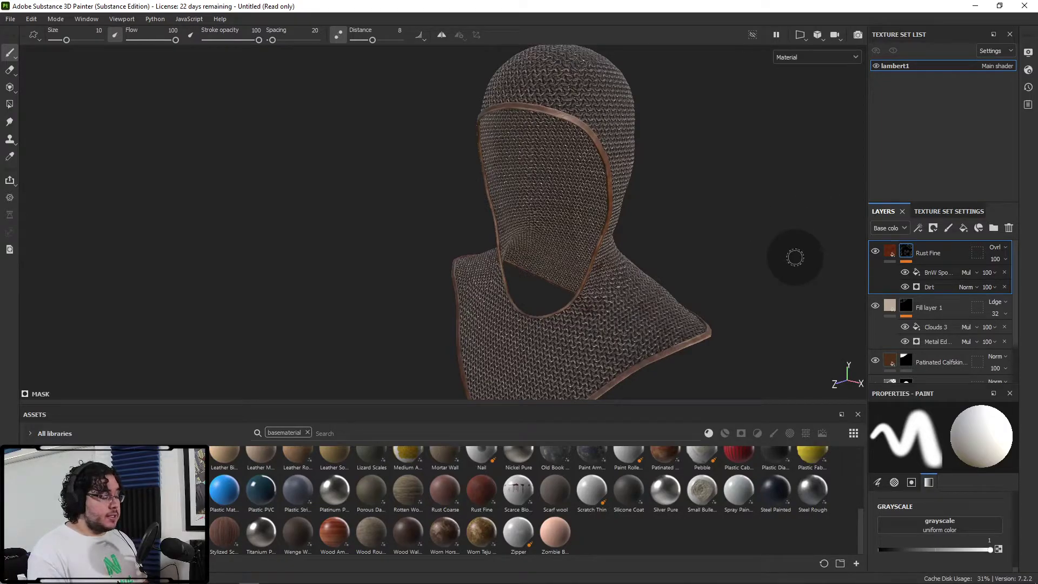
alt+right_drag(816, 278, 696, 262)
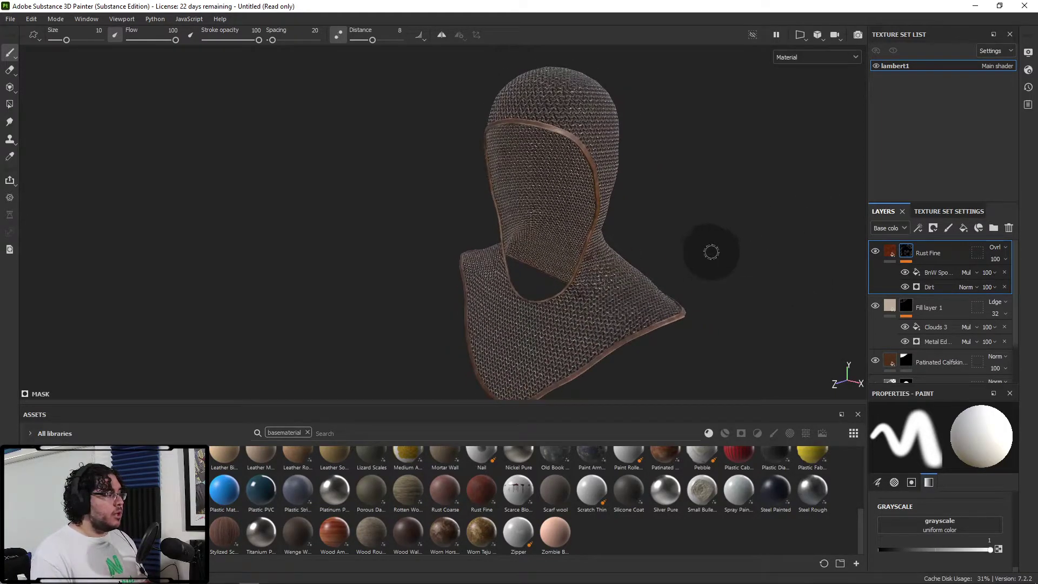
alt+drag(756, 248, 574, 81)
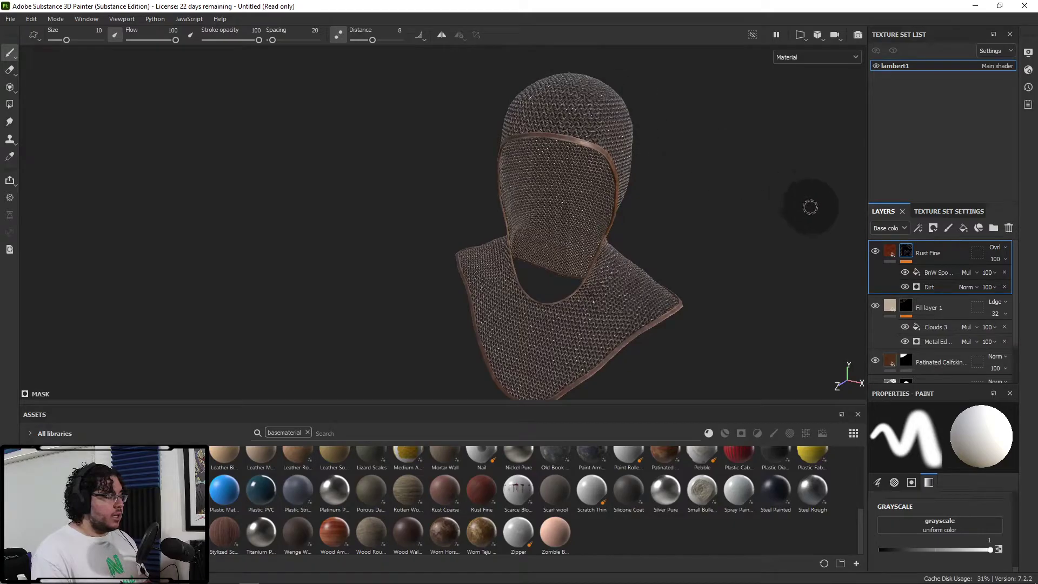
Add a fill layer above Rust Fine with only its color channel enabled
click(964, 228)
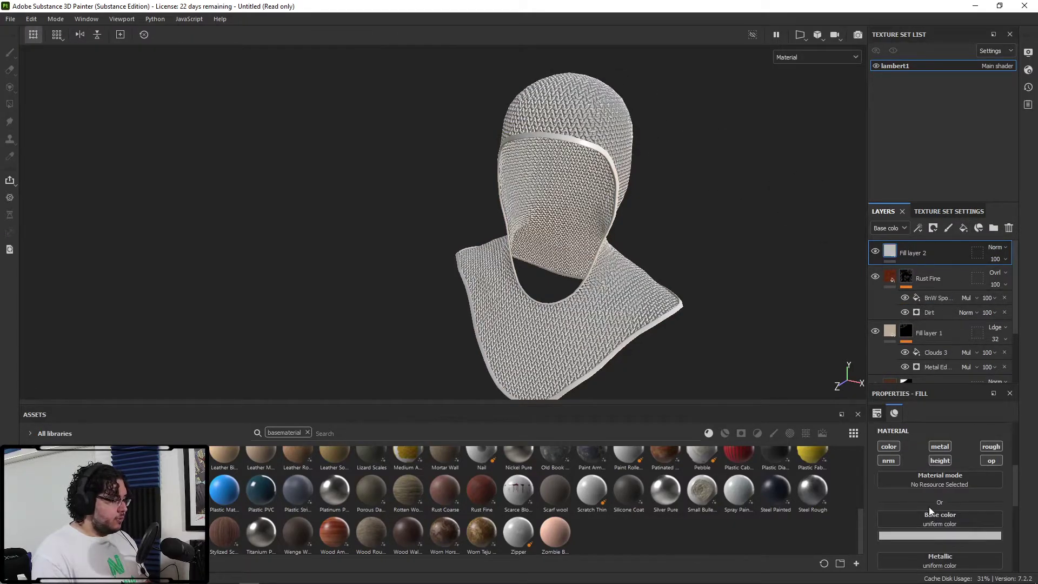
click(939, 448)
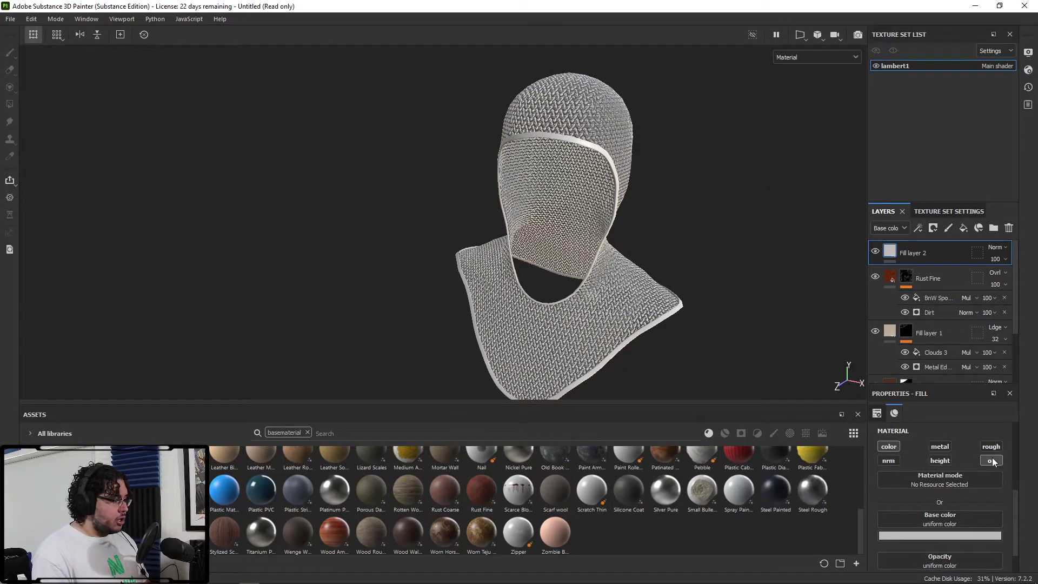
click(993, 461)
Give Fill layer 2 a black mask and add a Light generator to it
right_click(931, 259)
click(920, 21)
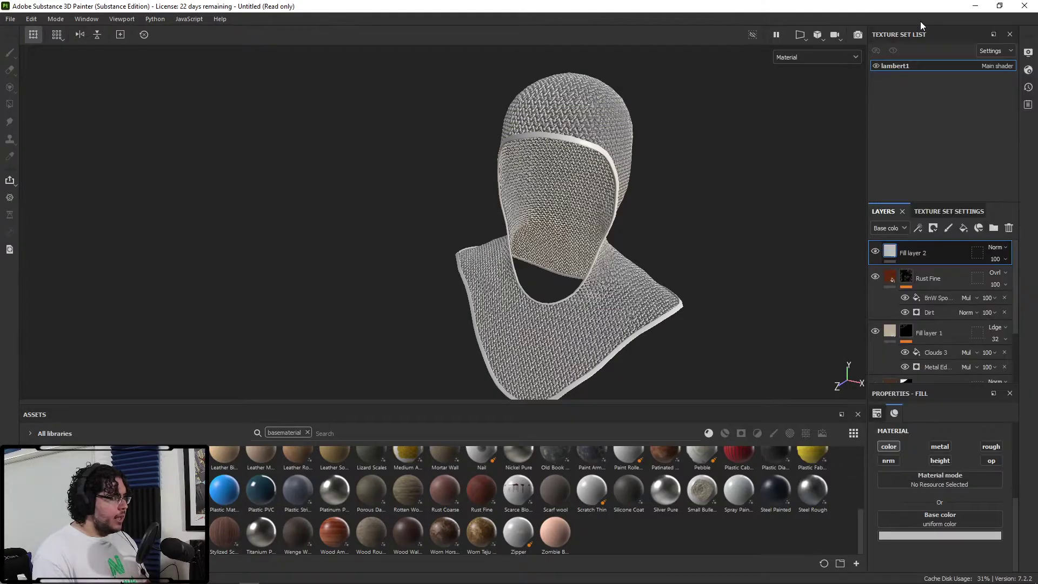
click(933, 227)
click(926, 239)
right_click(929, 257)
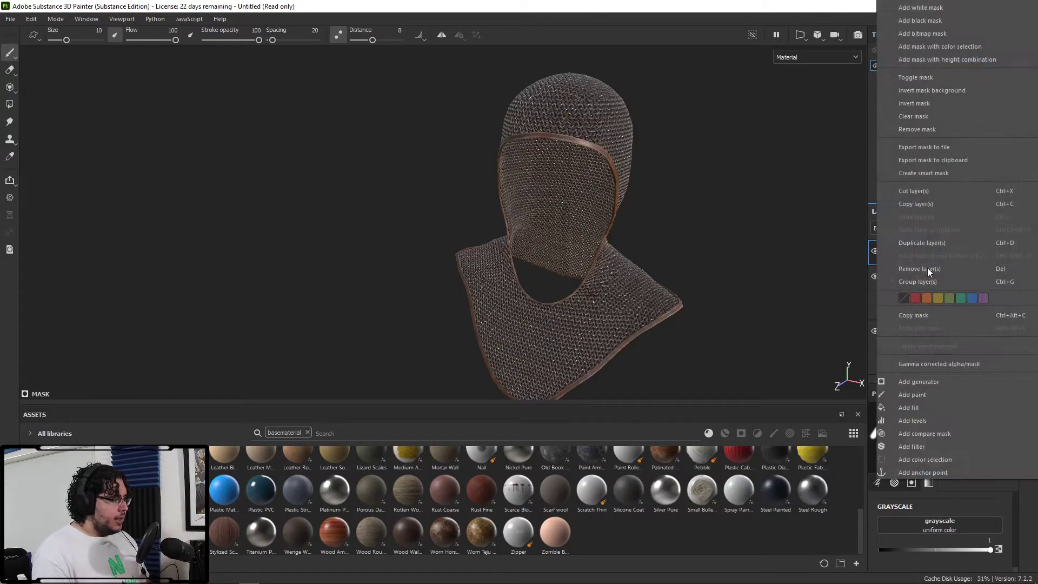
click(932, 385)
click(936, 429)
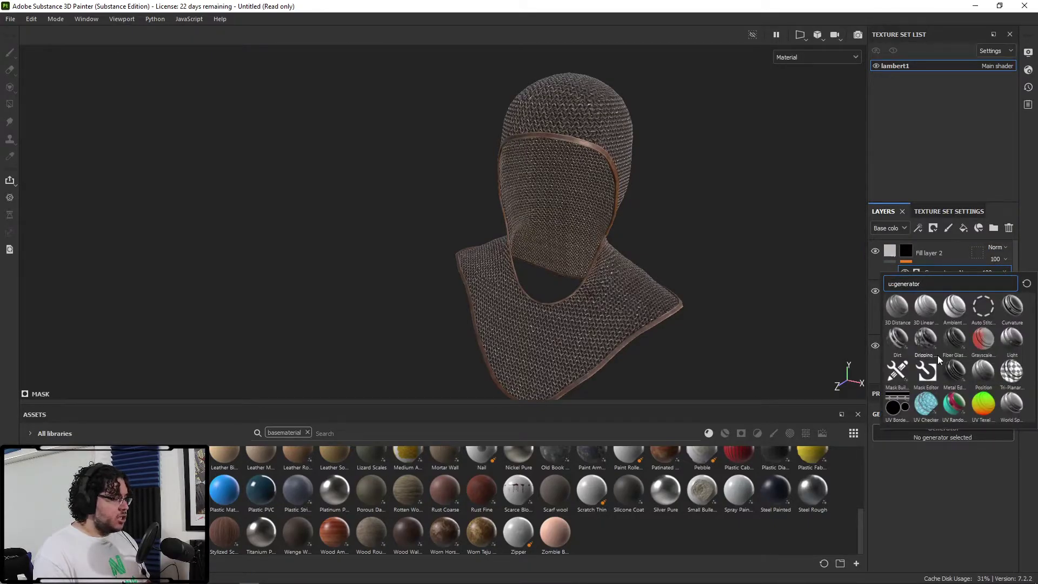
click(1011, 339)
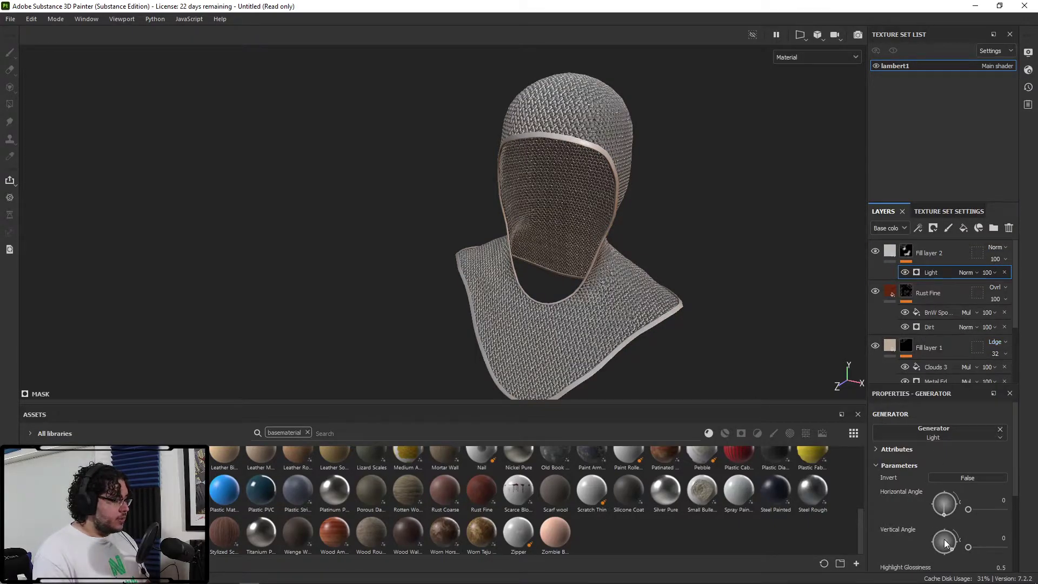
Set the Light generator's vertical angle to 275, highlight glossiness to 0.76 and light attenuation to 0.7
drag(947, 543, 947, 554)
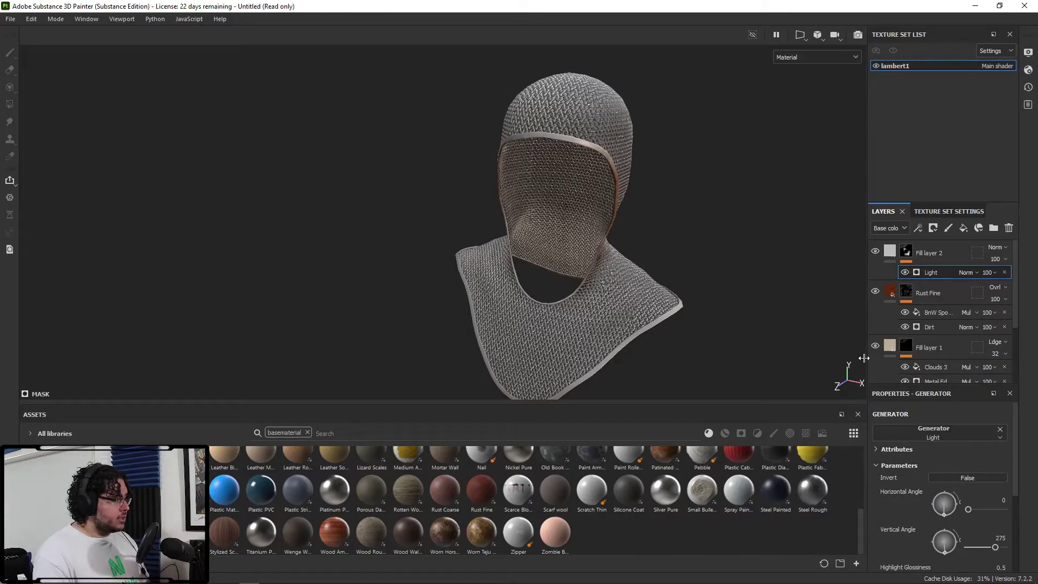
alt+drag(857, 354, 706, 309)
scroll(952, 516, down, 5)
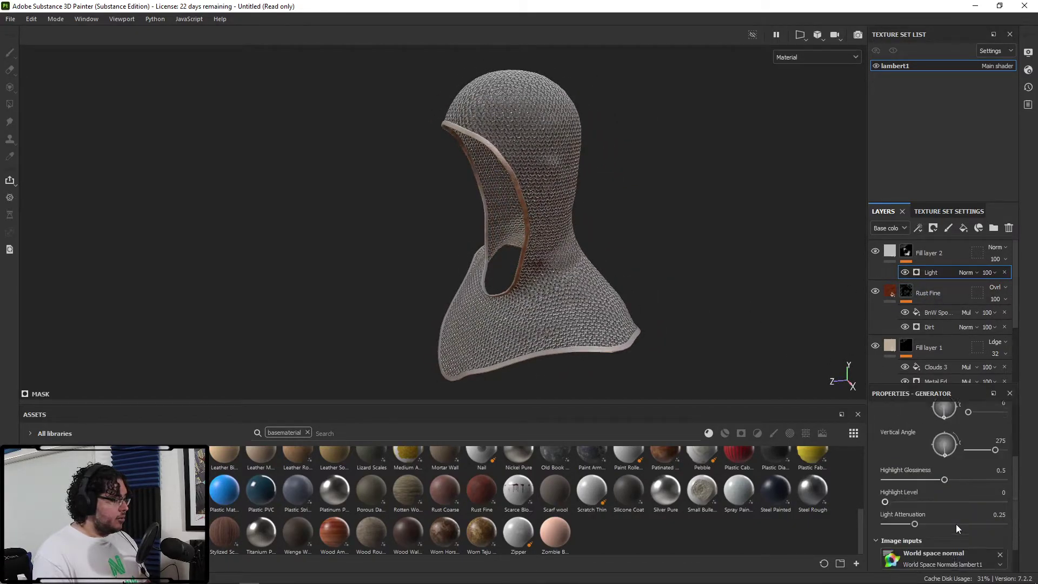
drag(927, 449, 975, 445)
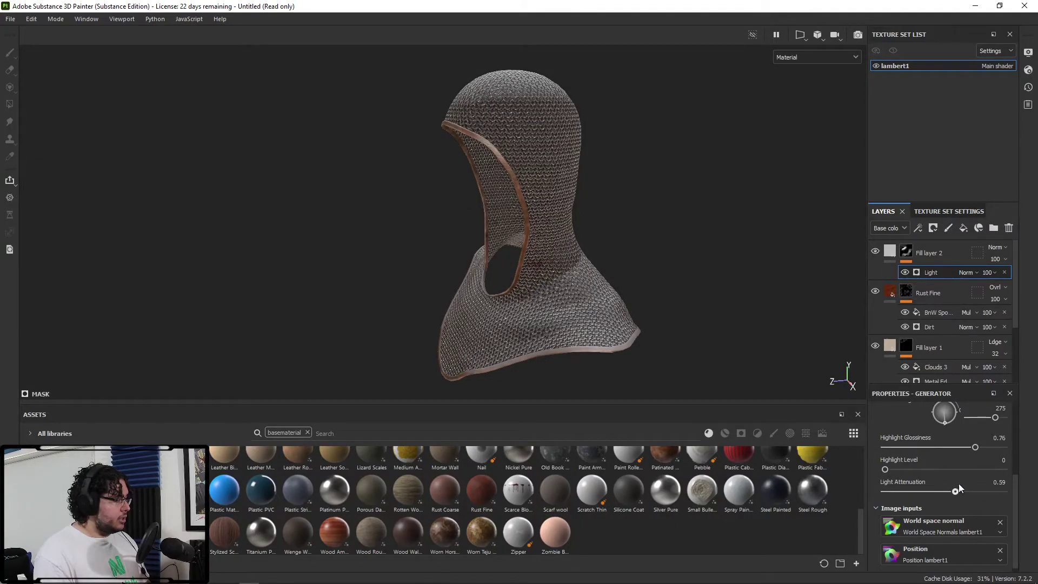
drag(959, 488, 968, 490)
alt+drag(685, 316, 684, 283)
Set Fill layer 2's blending mode to Linear dodge (Add) and its opacity to 37
click(998, 248)
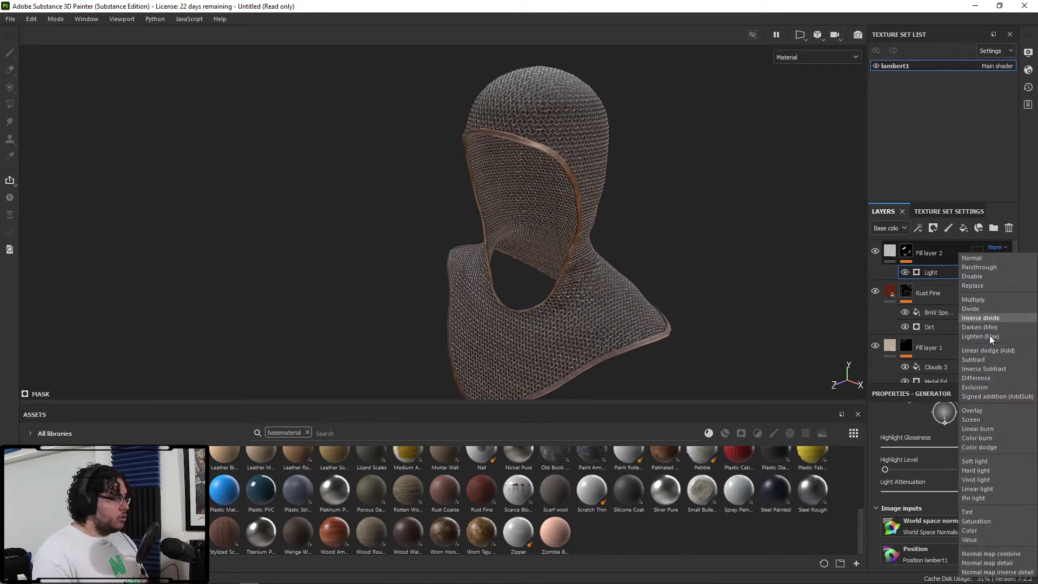
click(988, 351)
click(997, 259)
drag(1033, 279, 1002, 279)
Change Fill layer 2's base color to a pale blue-green and check the tint on the coif
click(890, 250)
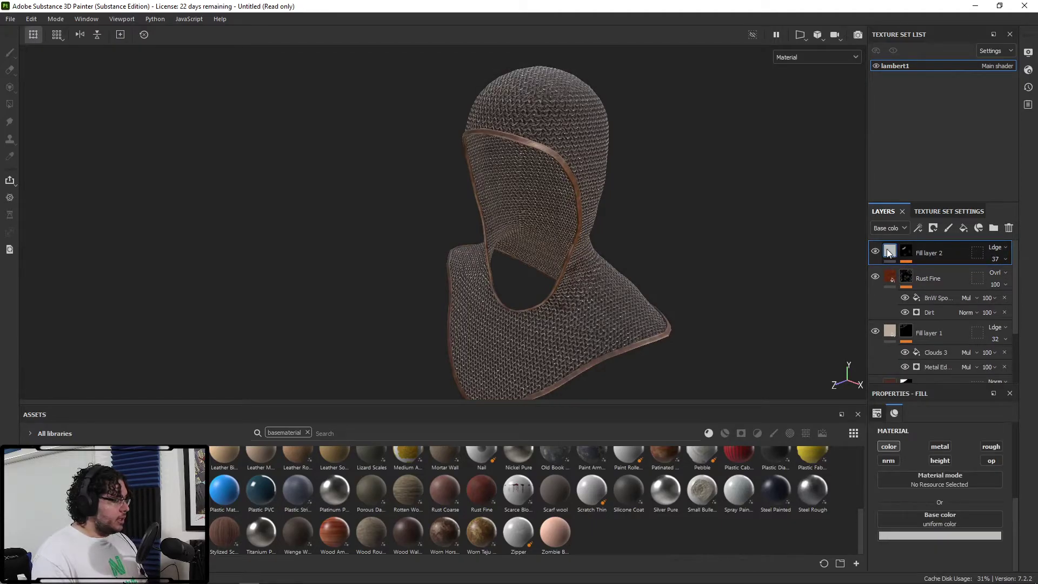
click(964, 537)
click(918, 452)
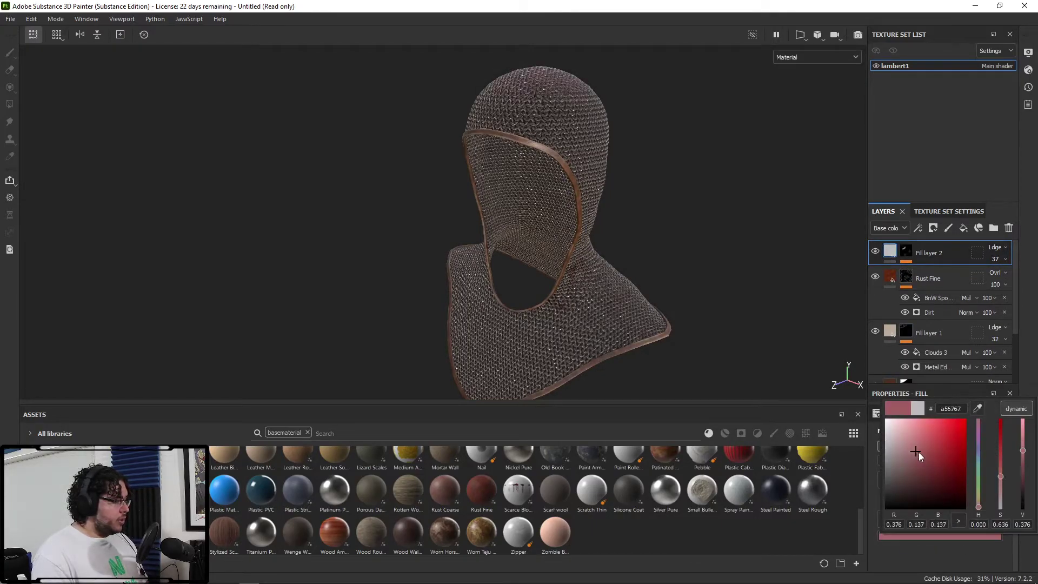
mouse_move(920, 452)
mouse_down()
mouse_move(926, 439)
mouse_move(908, 445)
mouse_up()
drag(978, 505, 978, 461)
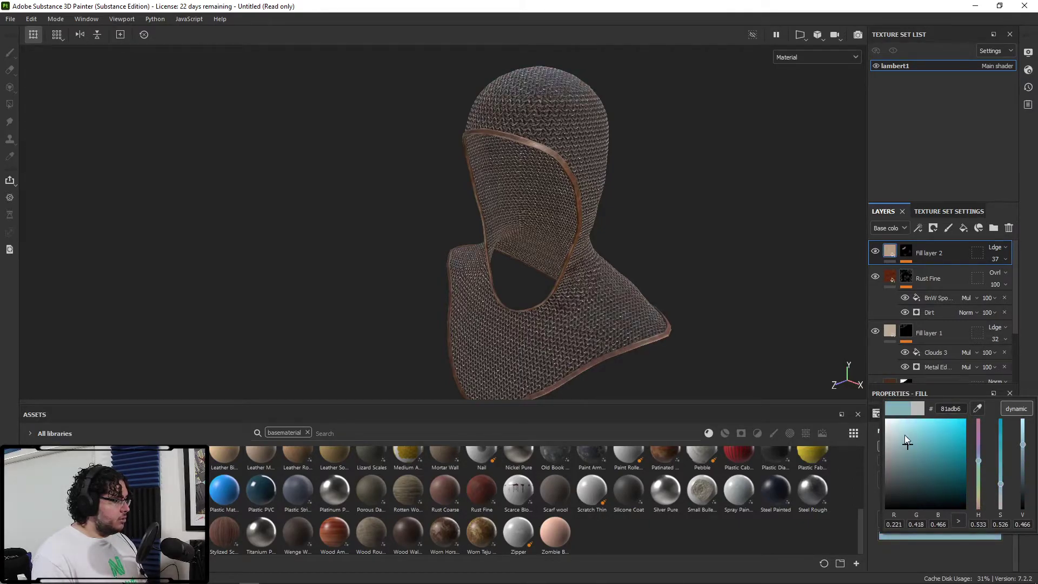
drag(907, 443, 892, 437)
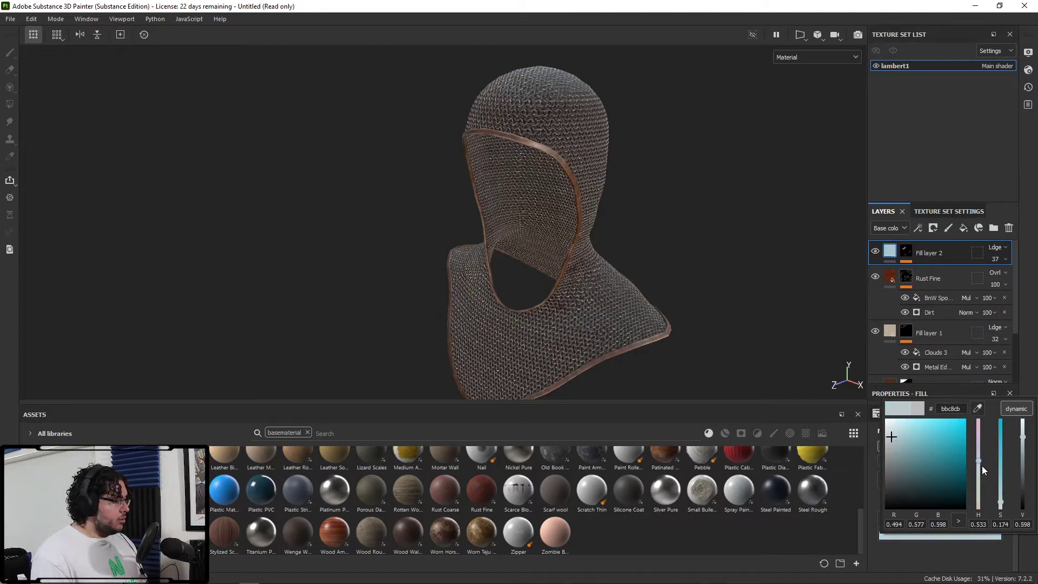
alt+drag(785, 341, 584, 186)
alt+drag(581, 145, 634, 150)
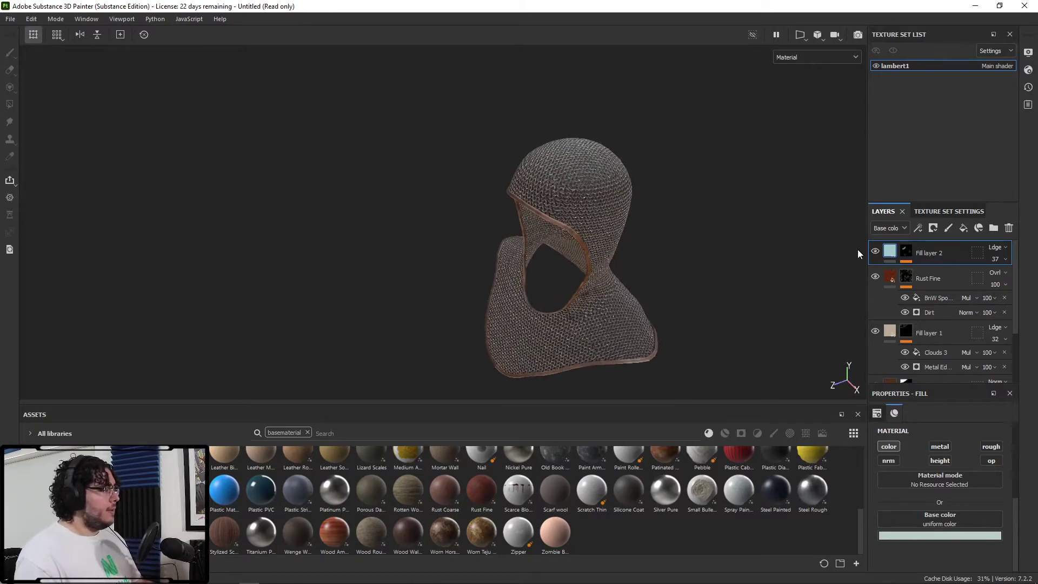
Try Overlay blending on Fill layer 2, and settle on Normal blending at 100 opacity
click(993, 249)
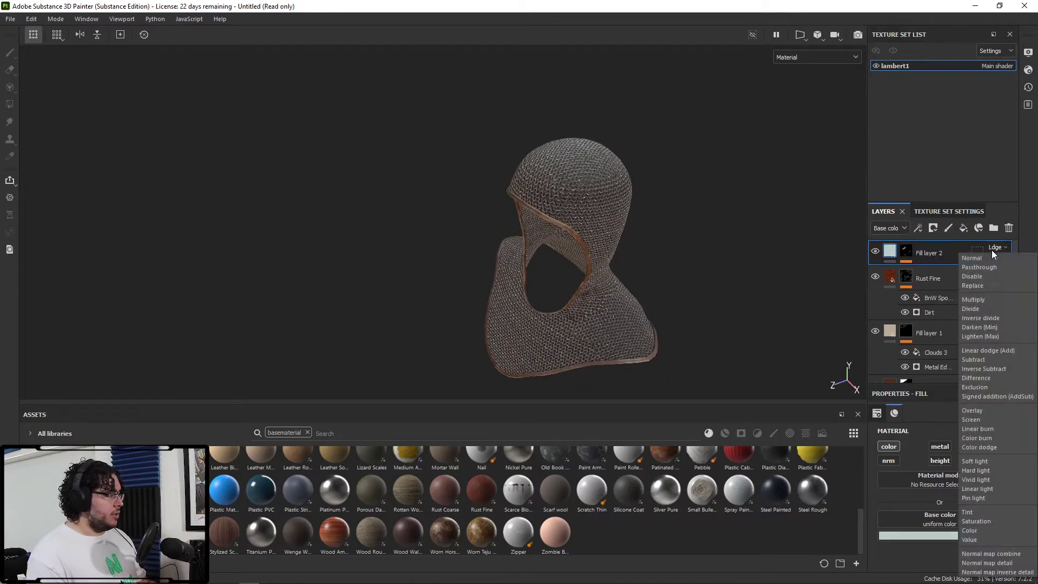
click(983, 411)
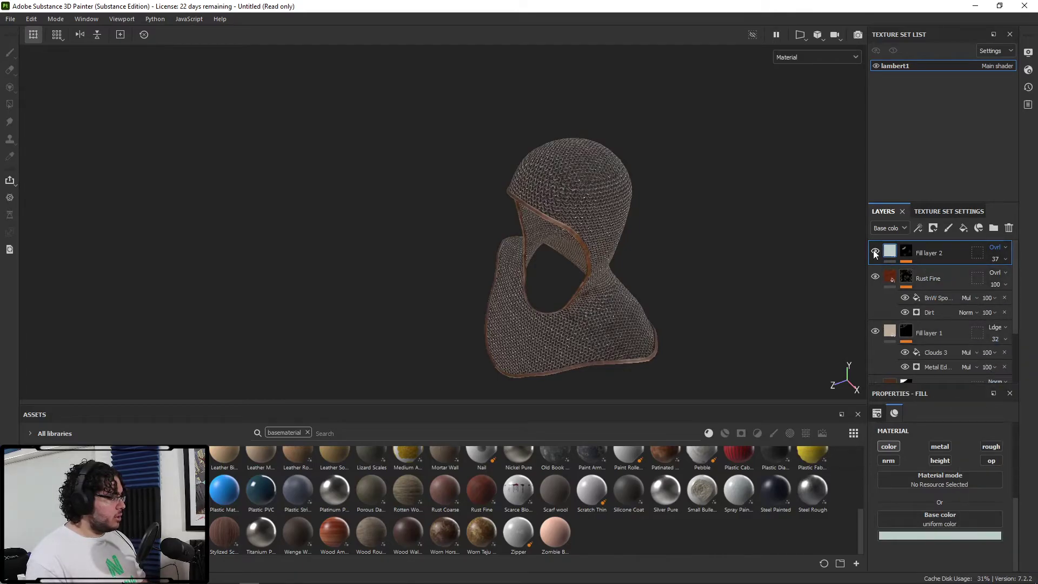
click(994, 249)
click(997, 250)
click(1000, 259)
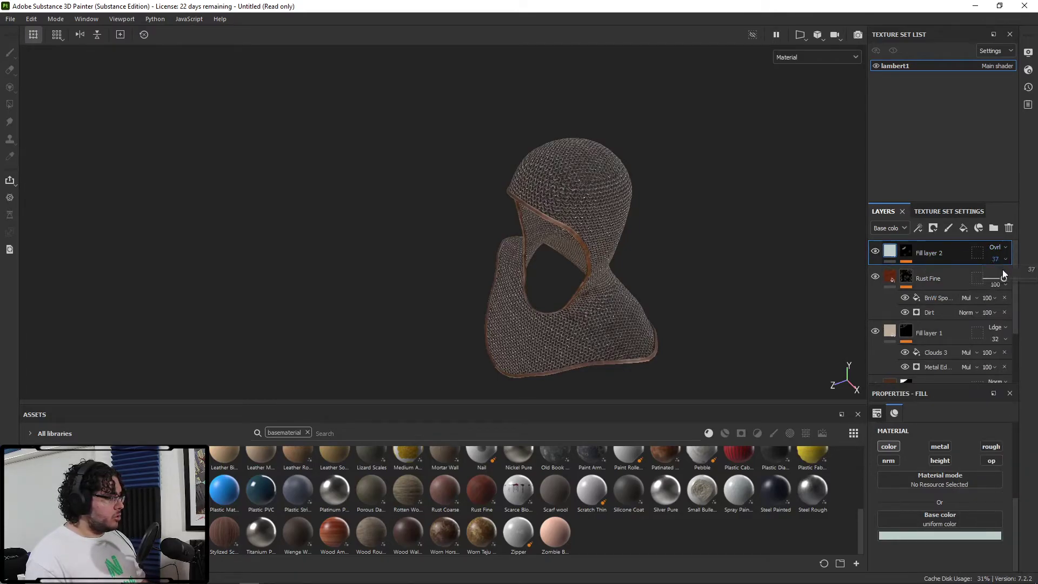
click(995, 248)
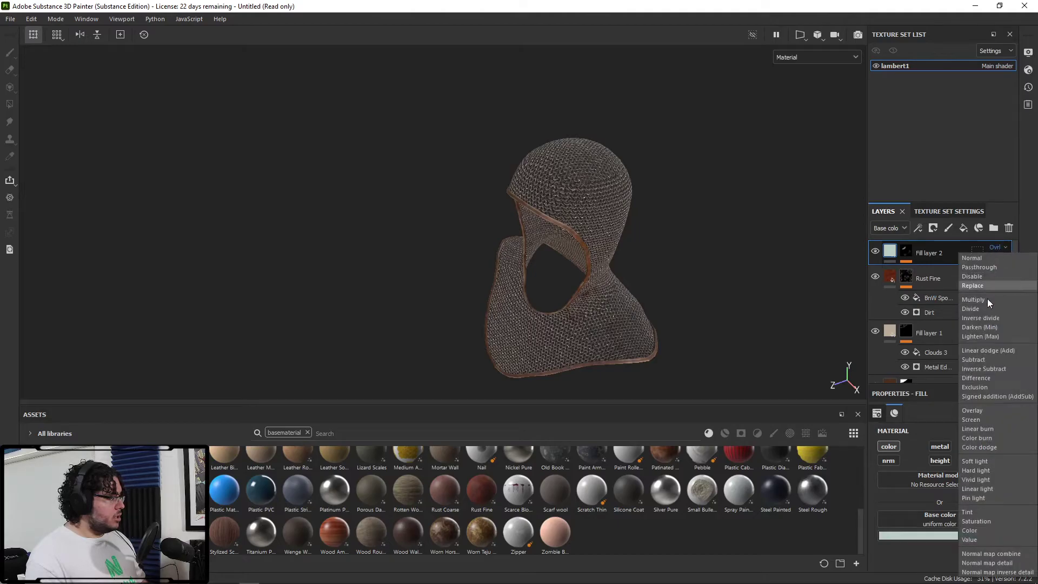
click(974, 257)
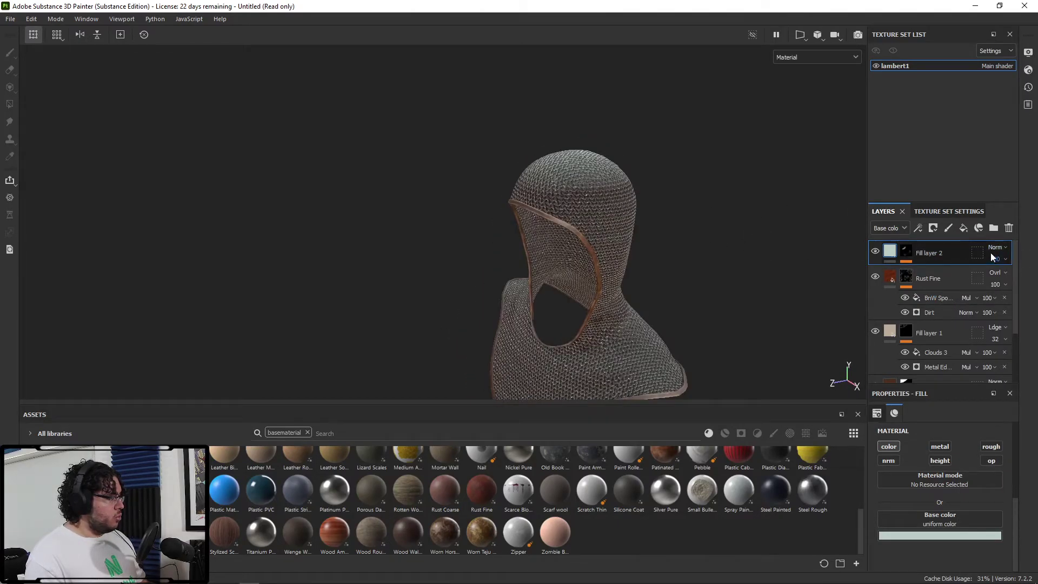
Adjust Fill layer 2's Light generator to a highlight glossiness of 0.48 and a light attenuation of 0.73
click(906, 261)
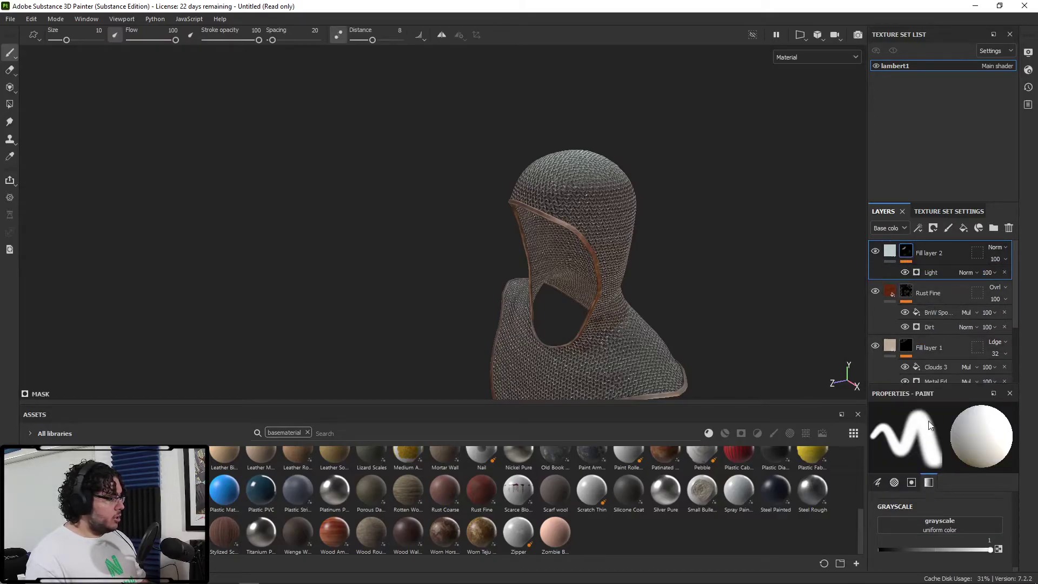
click(924, 274)
scroll(921, 324, down, 3)
scroll(913, 447, down, 8)
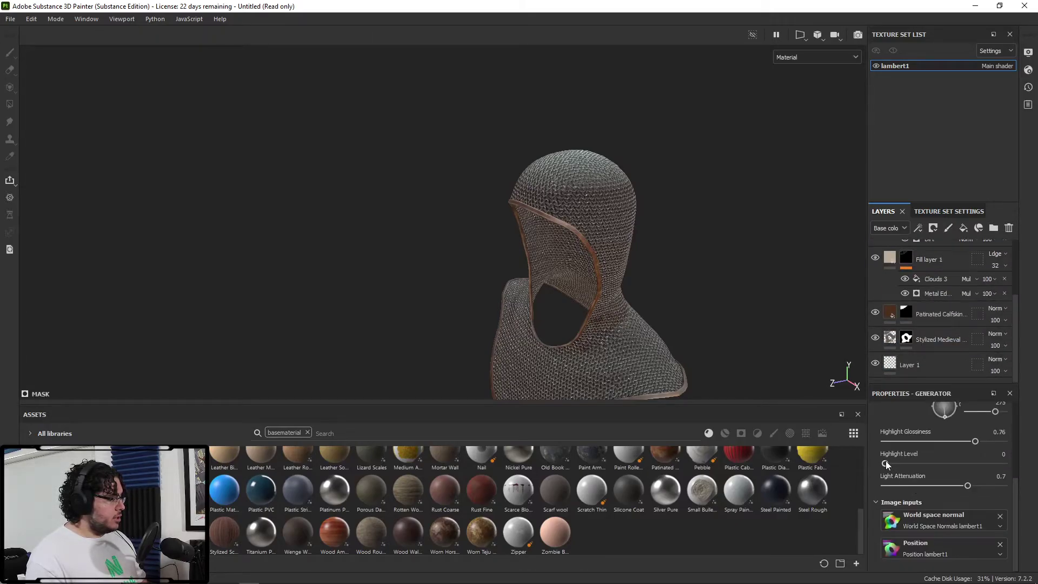
mouse_move(886, 463)
mouse_down()
mouse_move(956, 456)
mouse_move(884, 462)
mouse_up()
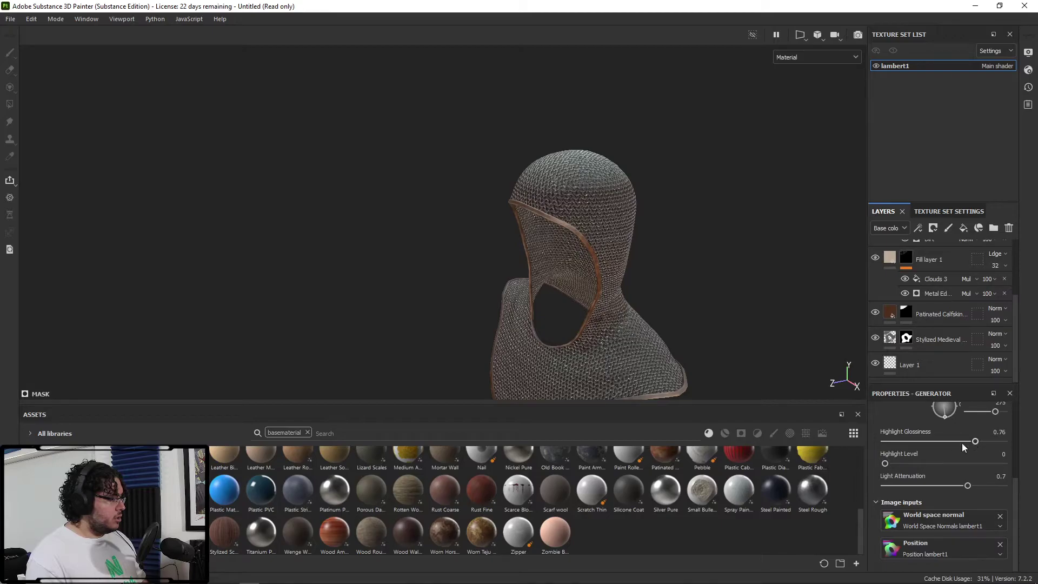
drag(962, 442, 927, 442)
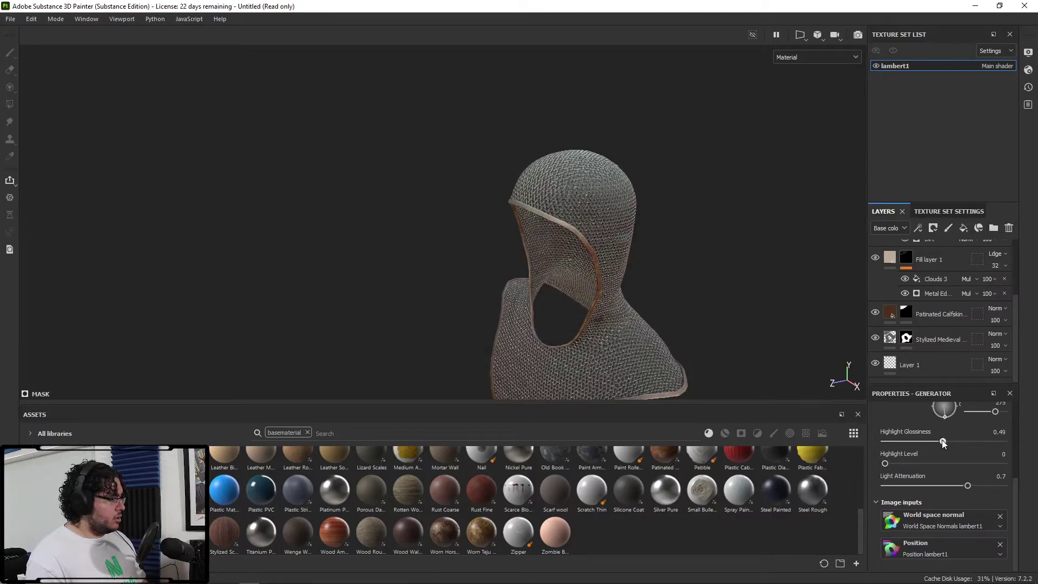
drag(931, 484, 972, 481)
alt+drag(741, 335, 634, 263)
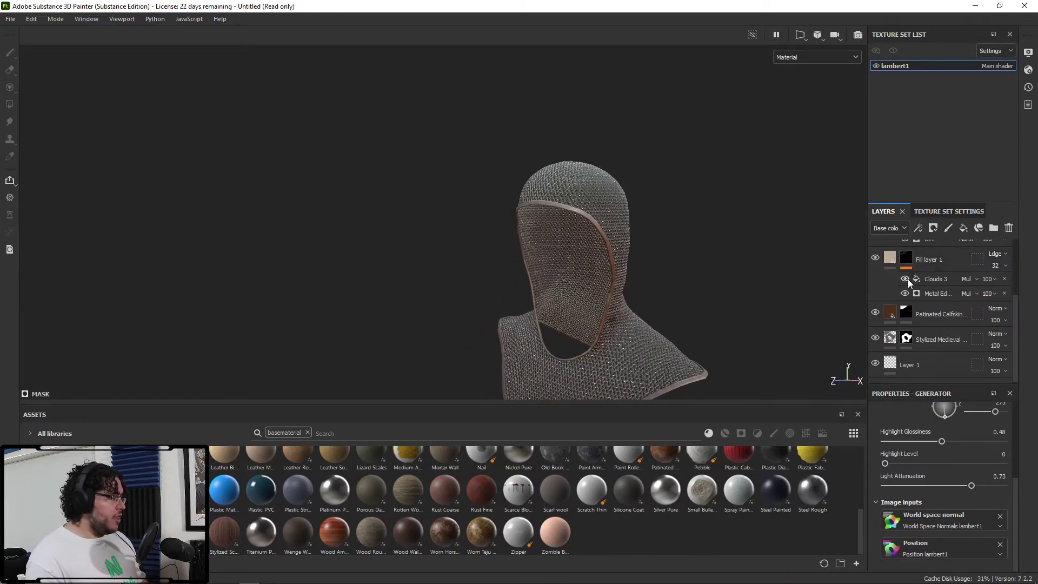
Add a Clouds 3 grayscale fill to Fill layer 2's mask and set its blending mode to Multiply
scroll(908, 282, up, 3)
click(907, 252)
right_click(907, 253)
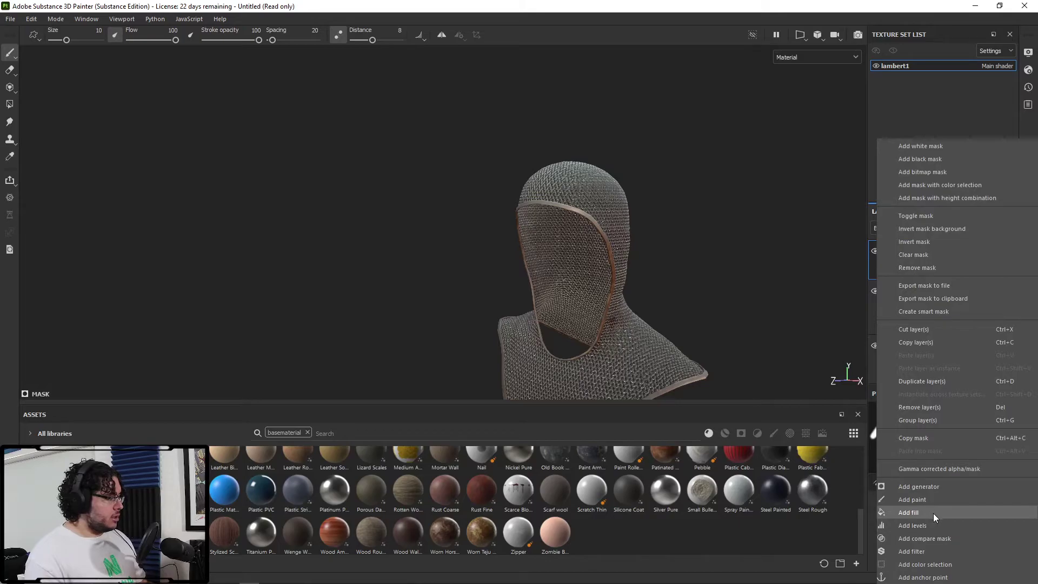
click(929, 511)
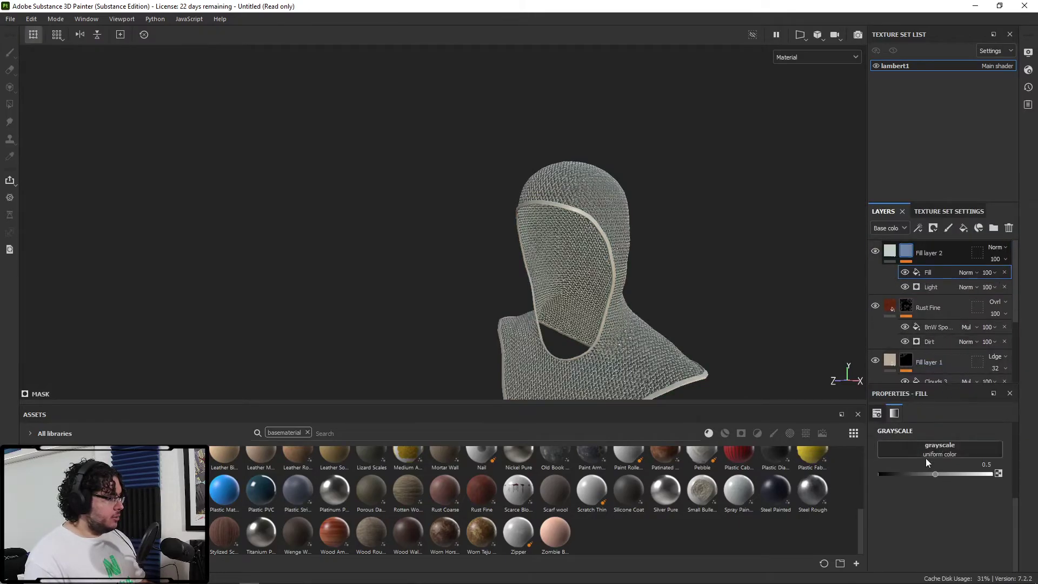
click(929, 455)
click(981, 336)
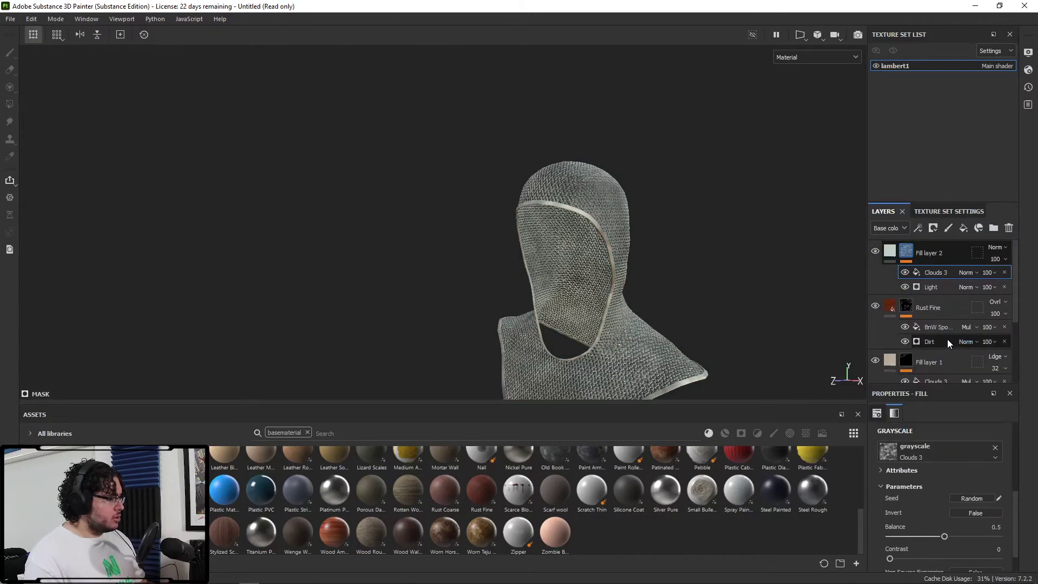
click(968, 272)
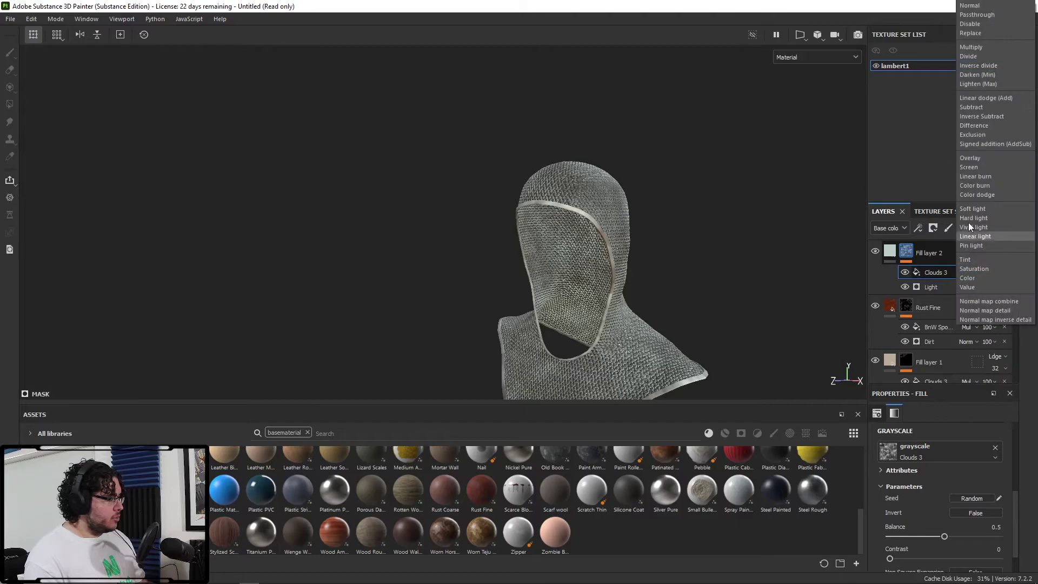
click(979, 47)
alt+drag(584, 211, 635, 247)
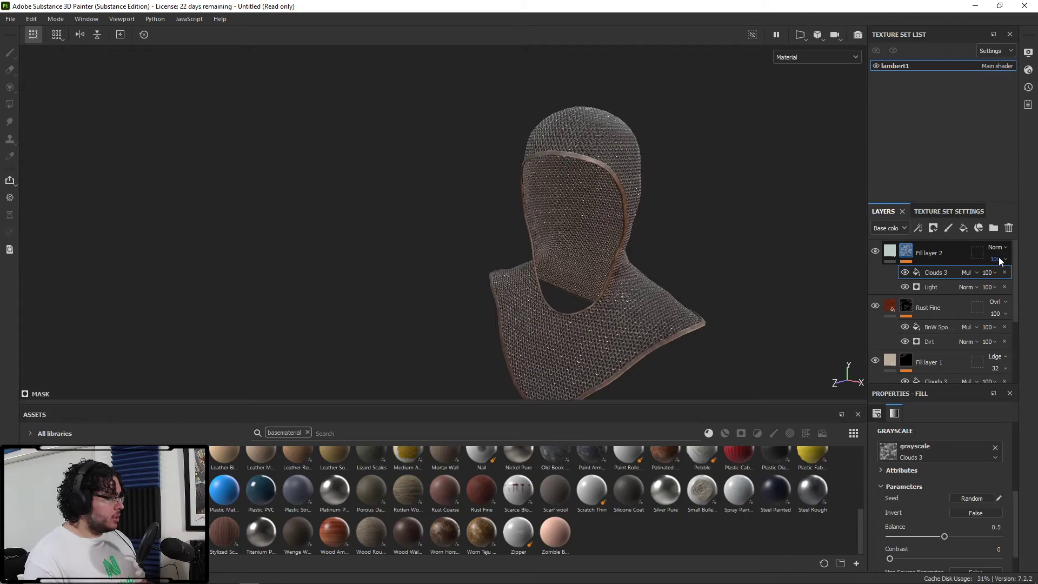
Lower Fill layer 2's opacity to 43 and check the coif from the side under rotated environment lighting
click(1000, 259)
drag(1023, 280, 1000, 279)
mouse_move(714, 260)
alt+mouse_down()
mouse_move(566, 234)
mouse_move(765, 290)
mouse_move(501, 222)
mouse_move(605, 260)
mouse_move(660, 232)
mouse_move(711, 250)
mouse_move(665, 265)
mouse_move(722, 268)
alt+mouse_up()
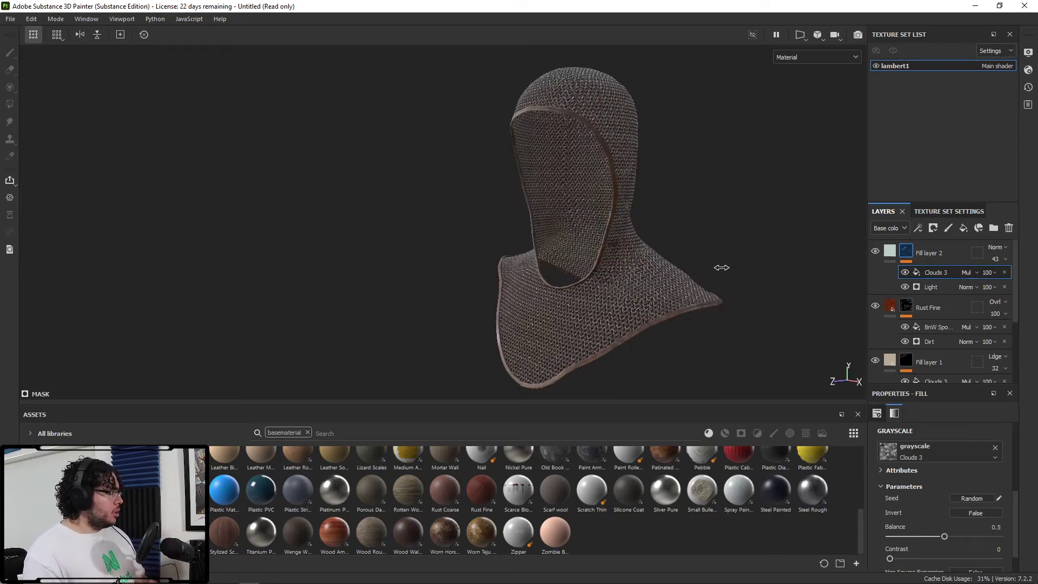
shift+right_drag(722, 267, 661, 263)
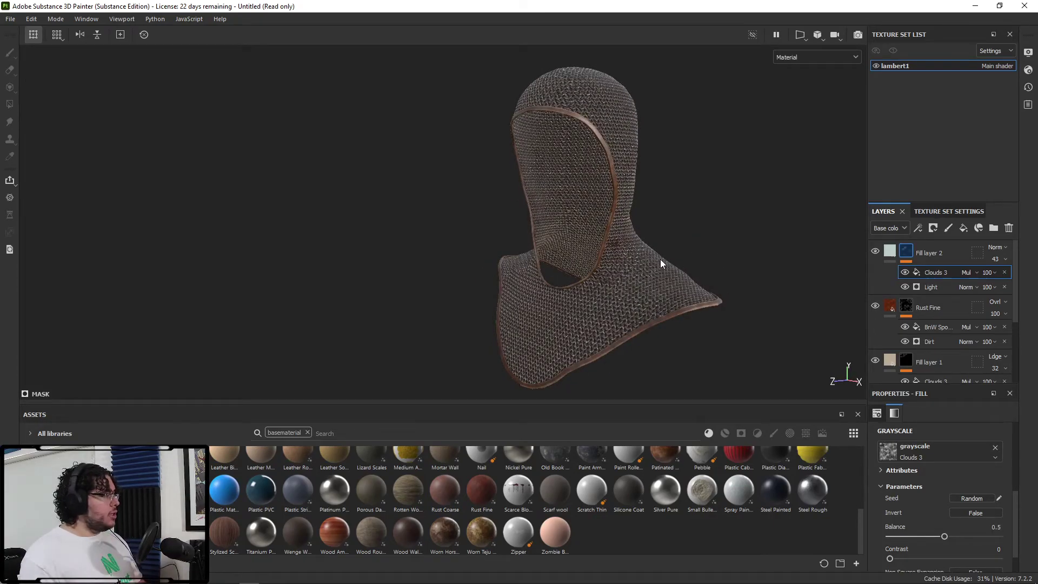
alt+drag(745, 261, 689, 287)
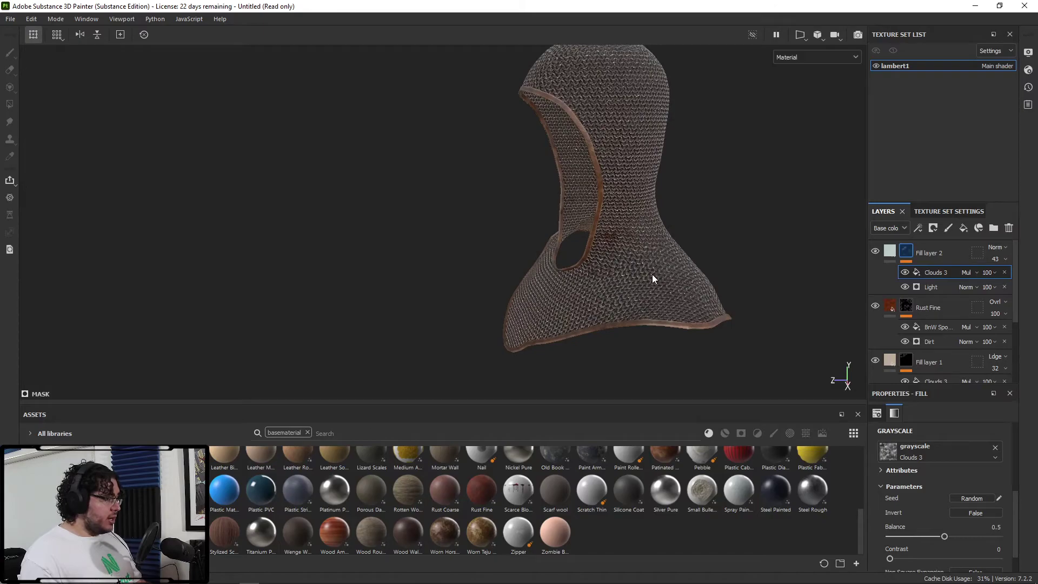